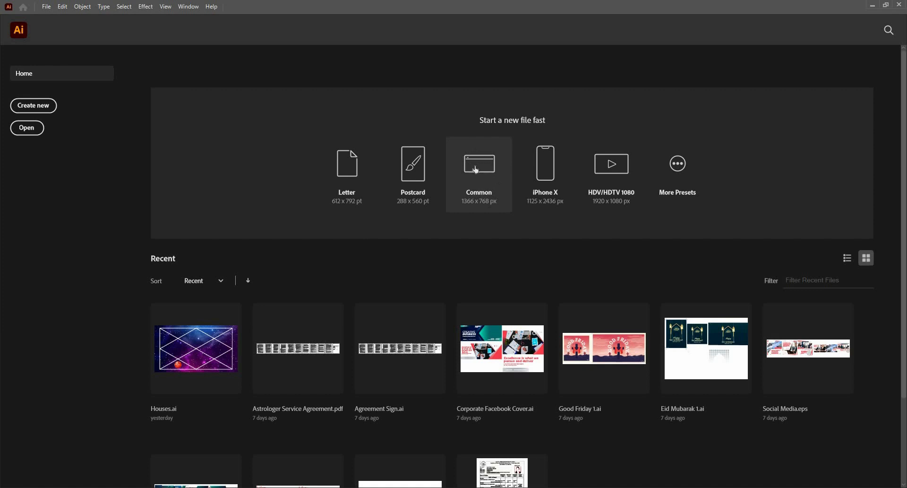
Create a new document from the Common 1366 x 768 px preset
click(481, 178)
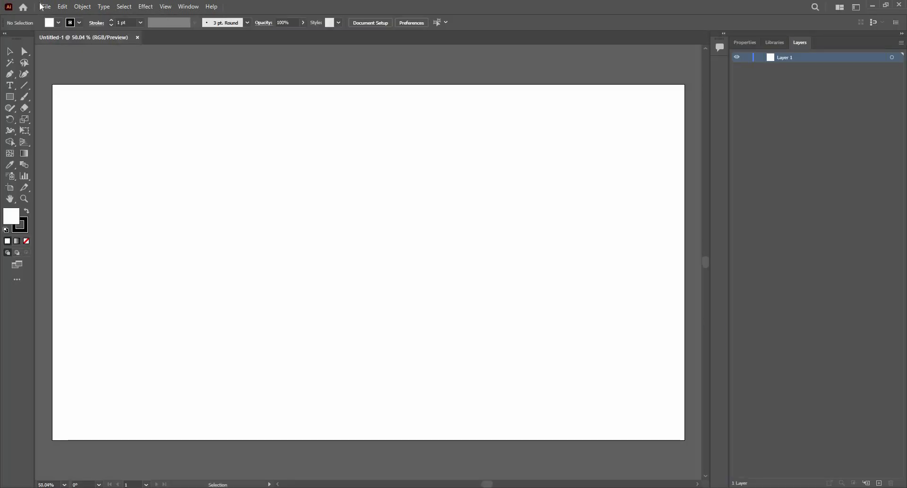
click(46, 7)
click(66, 18)
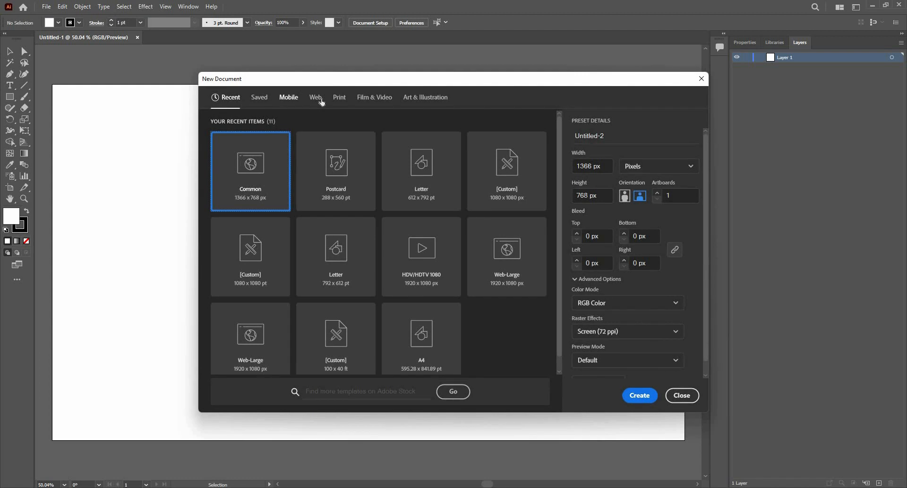
click(320, 102)
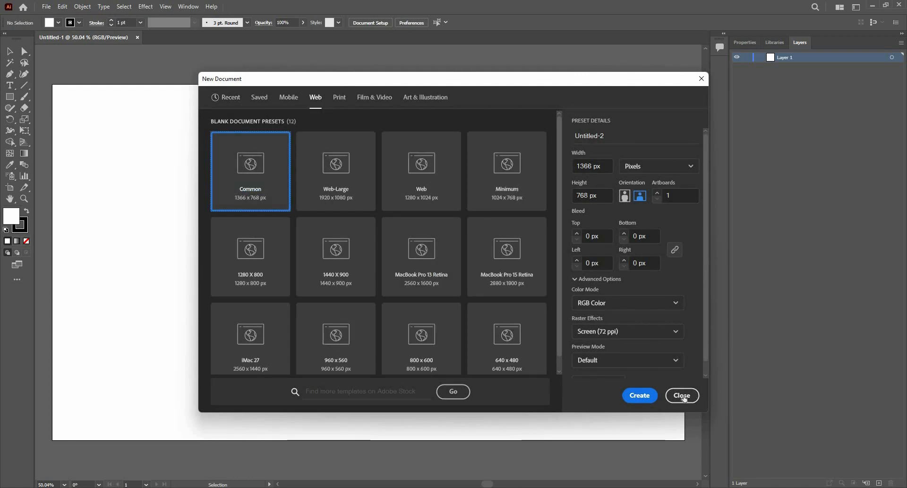
click(684, 397)
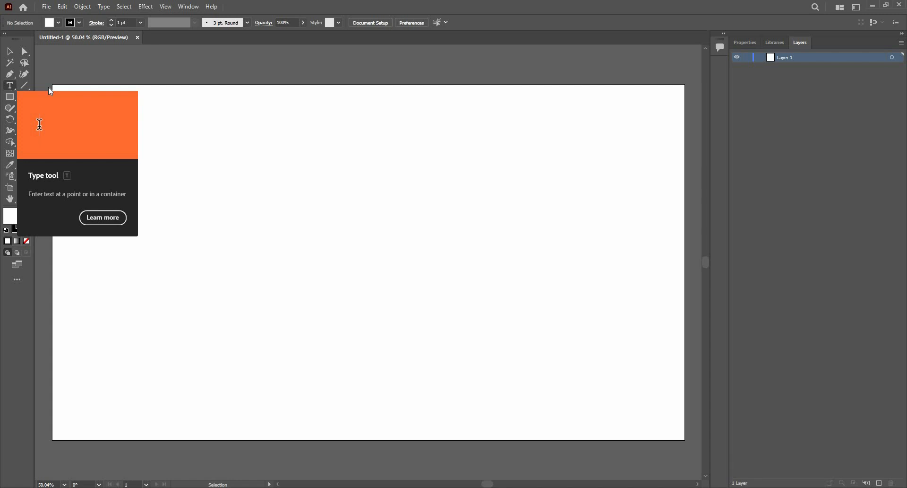
Place placeholder point text in the upper-left area of the artboard with the Type tool
click(13, 89)
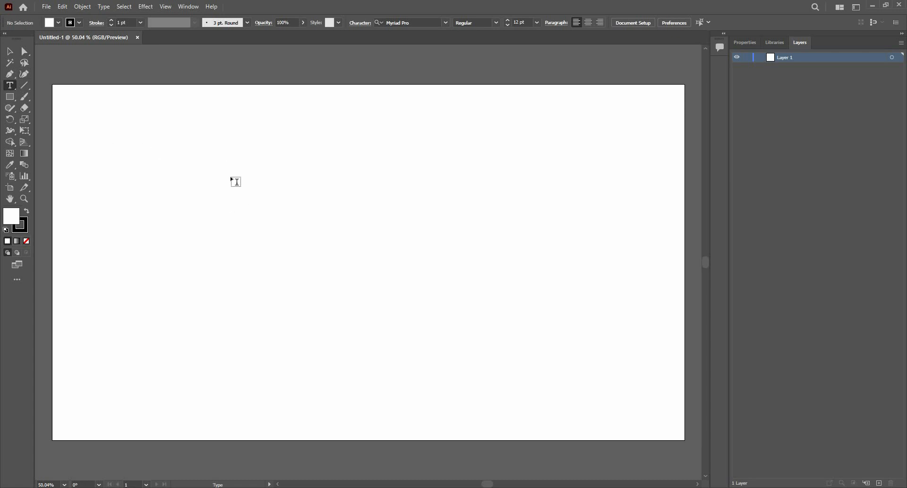
click(202, 145)
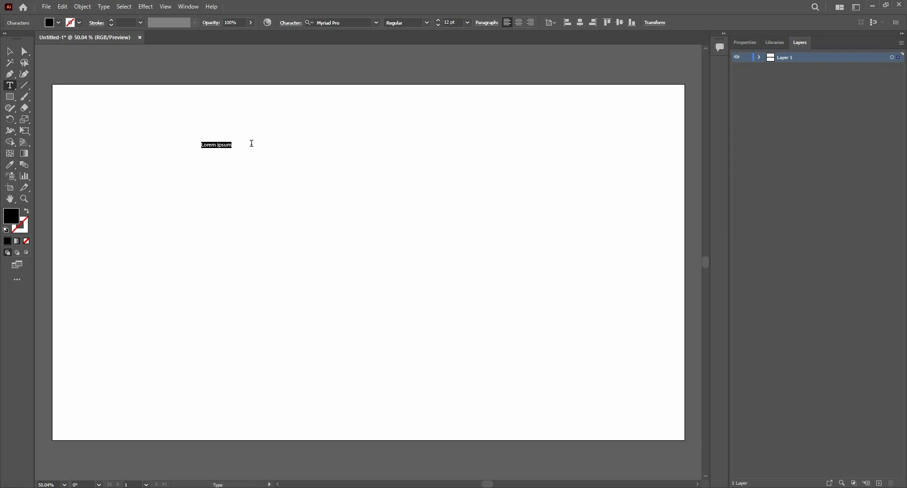
scroll(275, 143, up, 3)
scroll(240, 156, down, 3)
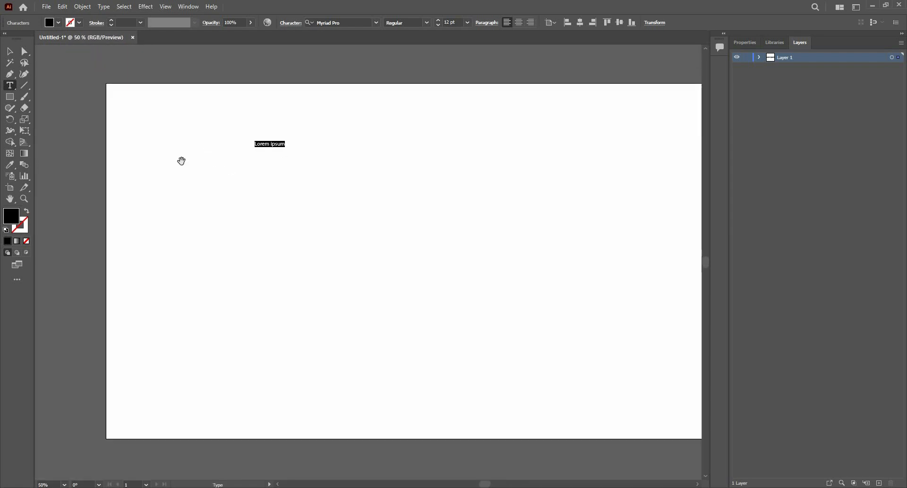
scroll(160, 170, down, 2)
scroll(221, 147, up, 2)
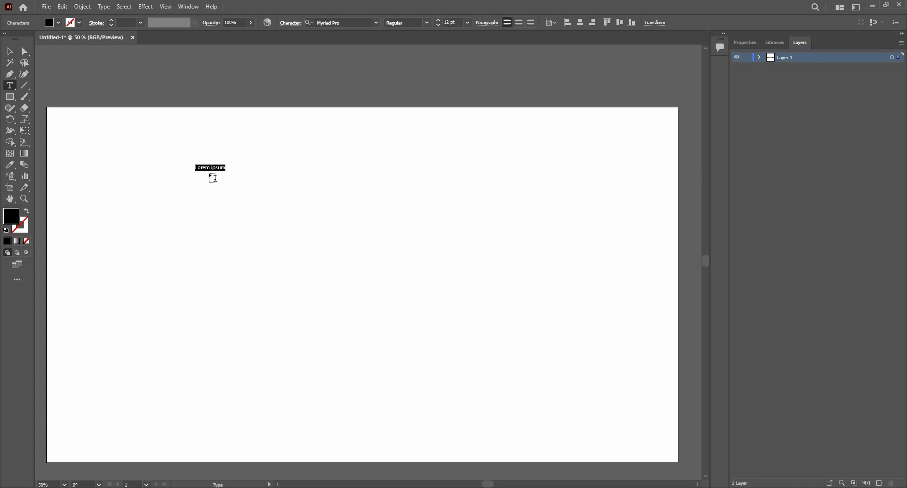
key(Escape)
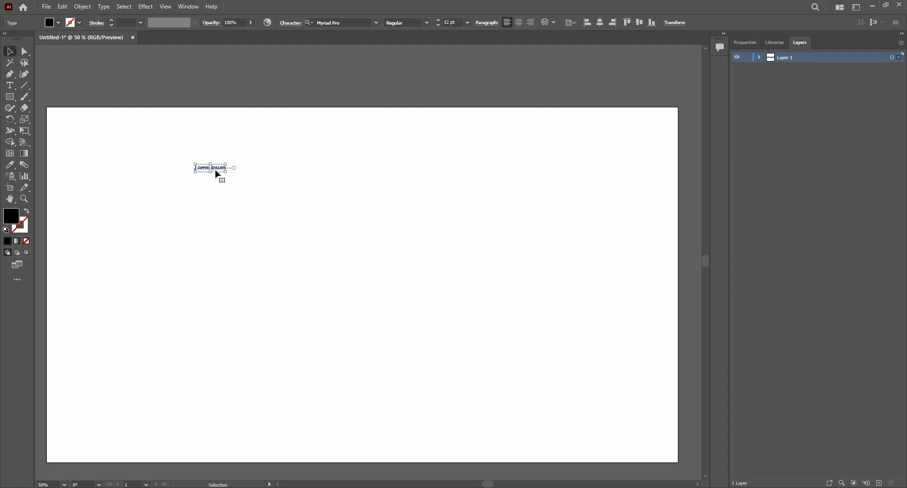
scroll(211, 177, up, 1)
scroll(208, 176, down, 1)
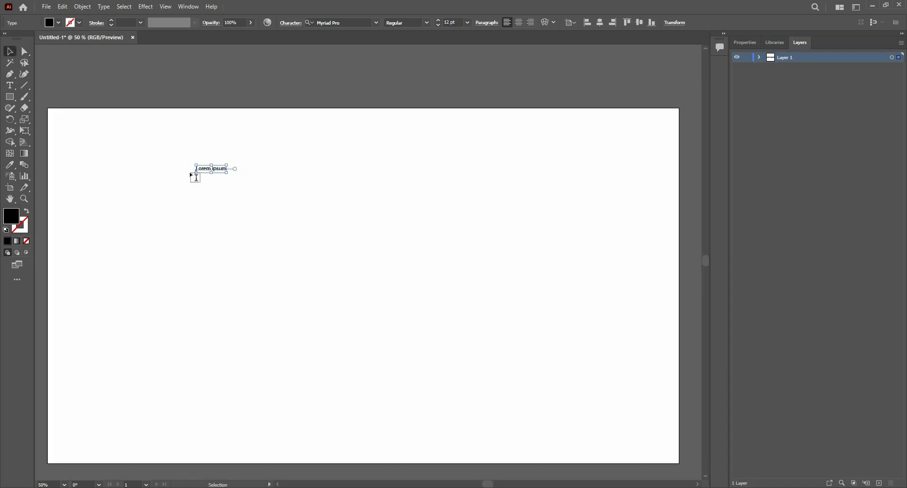
Clear all of the placeholder point text and deselect the empty text object
key(t)
click(202, 170)
key(ctrl+a)
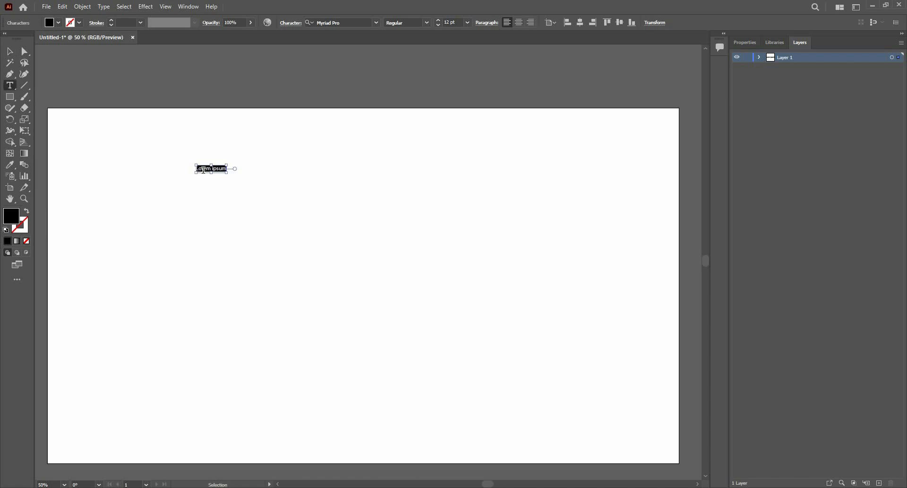
key(BackSpace)
key(Escape)
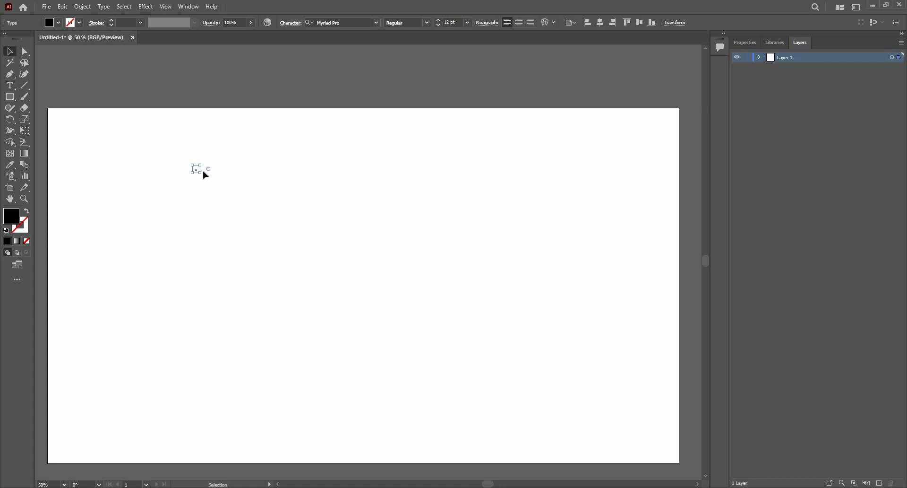
click(204, 175)
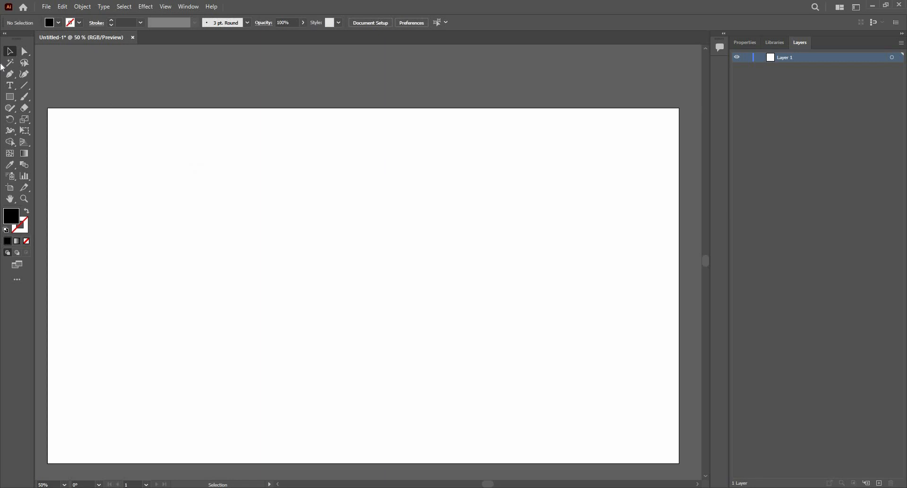
Add point text in the artboard's upper-left area with "This is the first line" and, below it, "This is the second line"
click(14, 87)
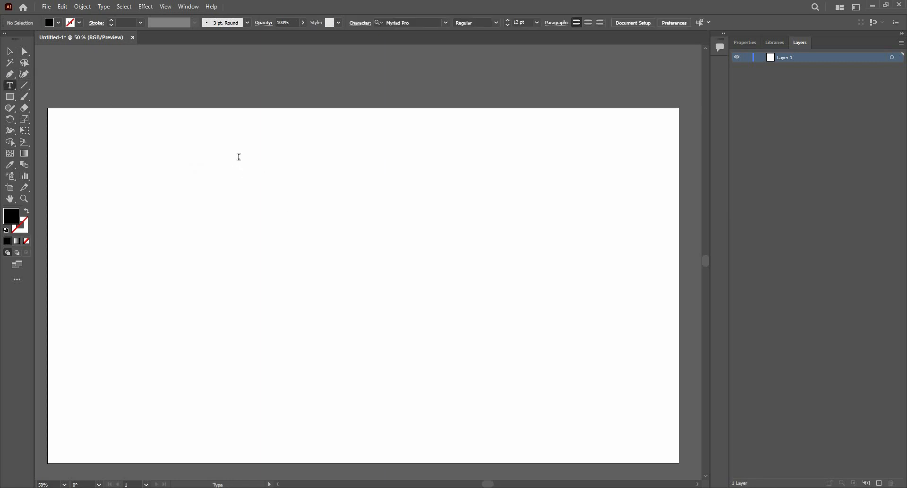
click(214, 158)
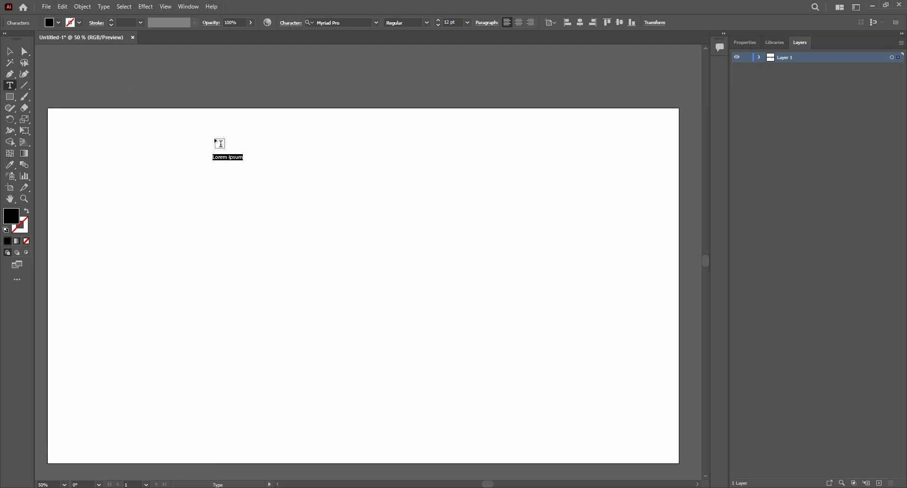
text(This is the second line)
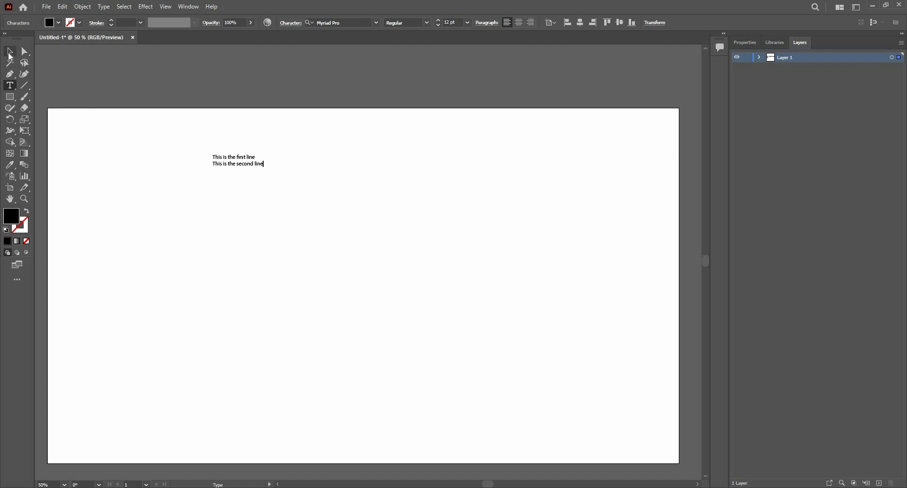
key(Escape)
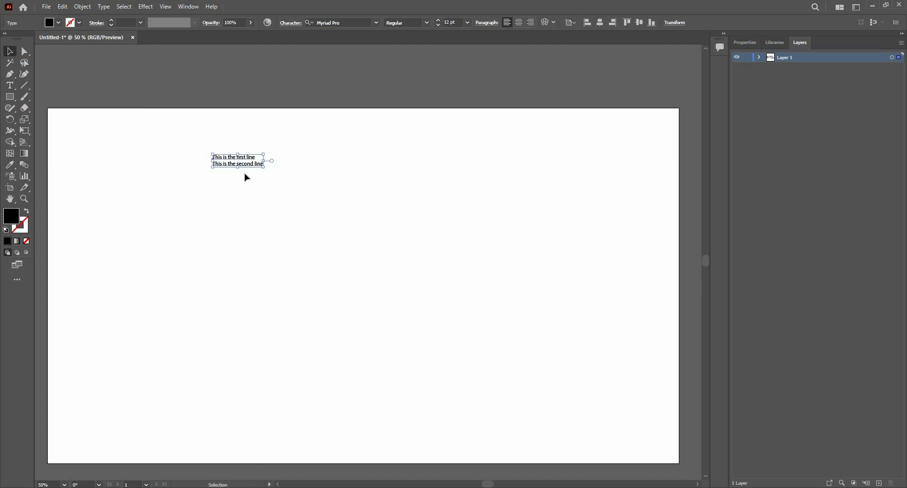
Remove the letters "is" from "This" in the second line, re-enter them, and finish editing the text
key(ctrl+plus)
key(ctrl+plus)
key(ctrl+plus)
key(ctrl+plus)
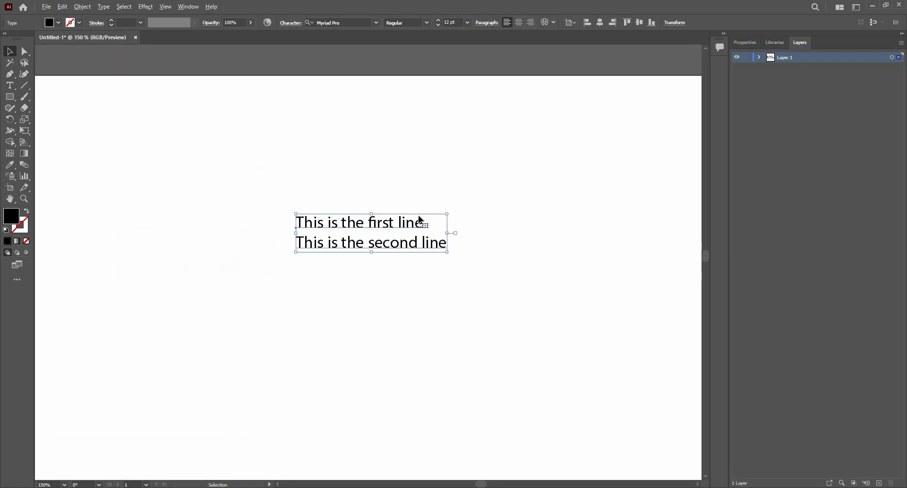
click(10, 86)
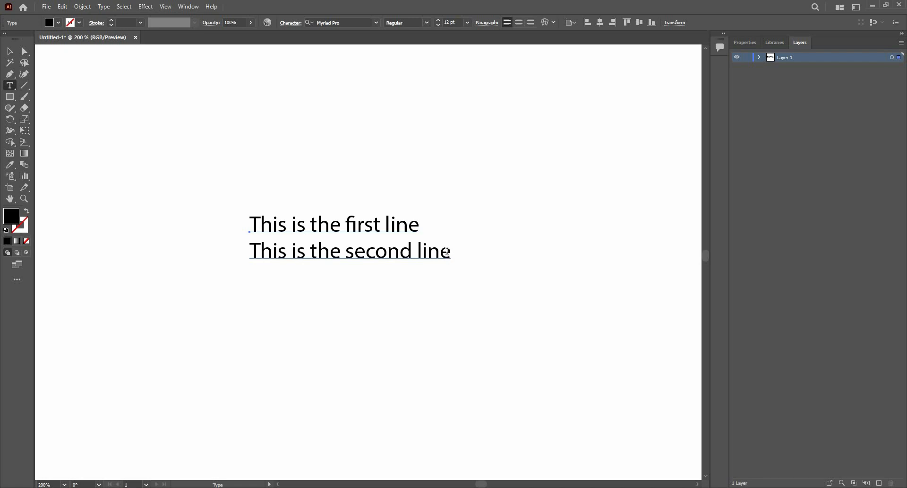
click(281, 254)
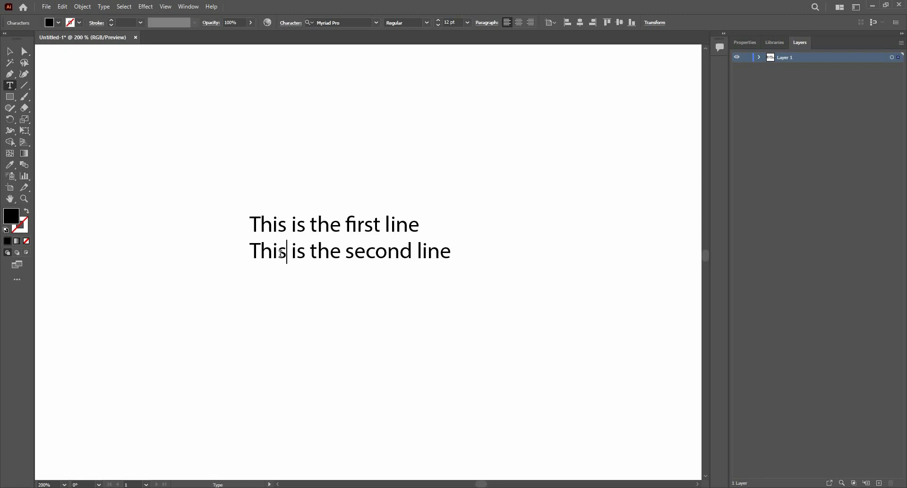
key(BackSpace)
key(BackSpace)
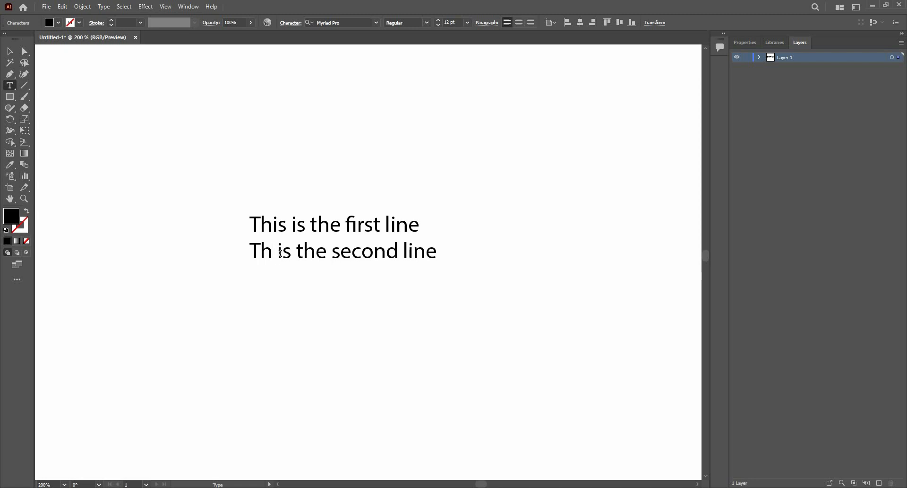
text(is)
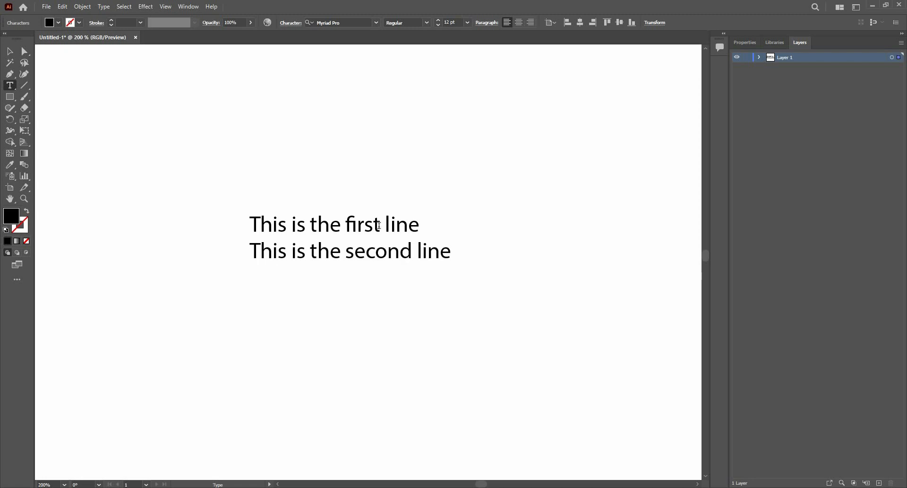
click(408, 226)
key(Escape)
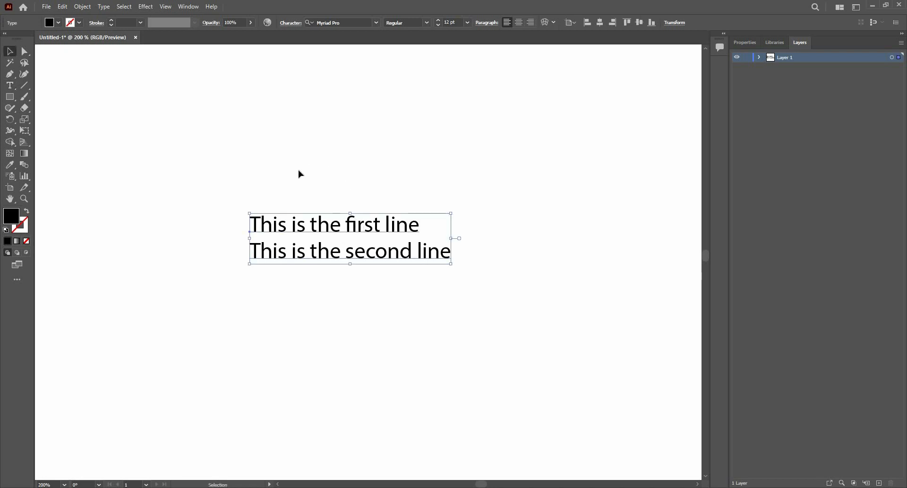
Delete the two-line point text object
scroll(307, 186, down, 1)
scroll(307, 186, down, 1)
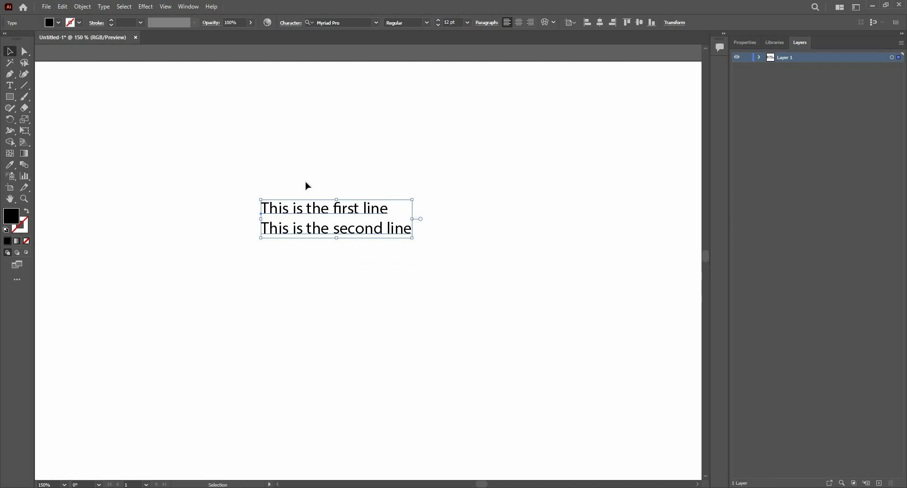
key(Delete)
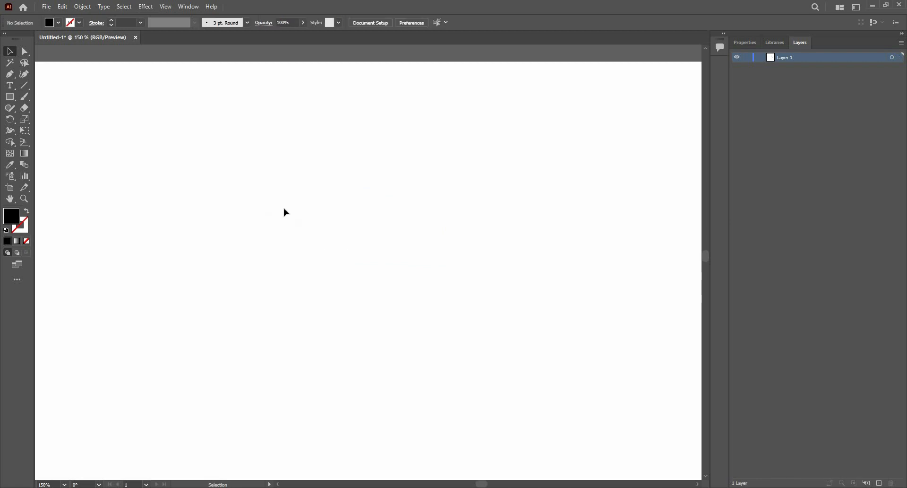
Draw an area text box covering most of the artboard, keep its placeholder text, and deselect it
scroll(295, 284, down, 3)
scroll(241, 206, down, 1)
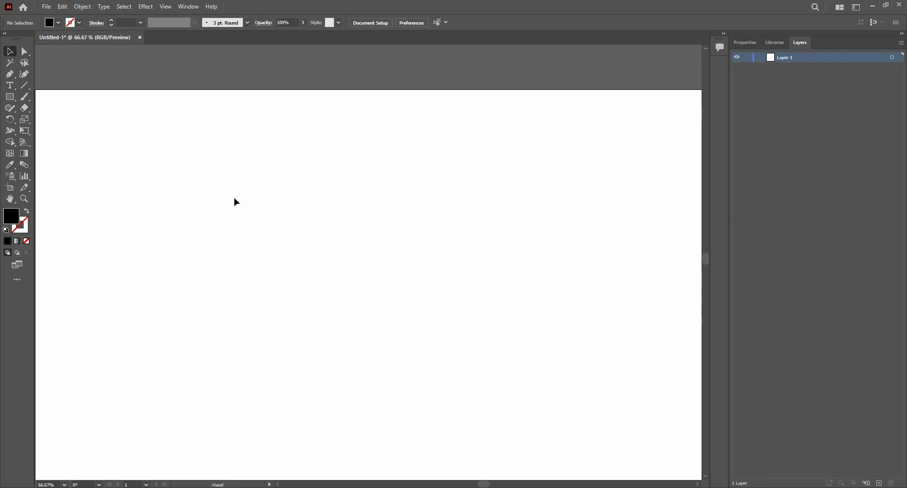
click(10, 87)
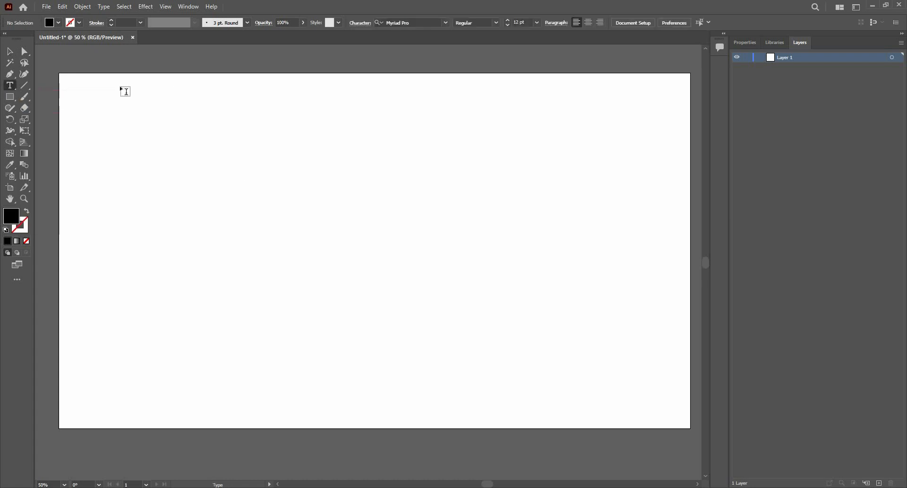
drag(91, 93, 674, 416)
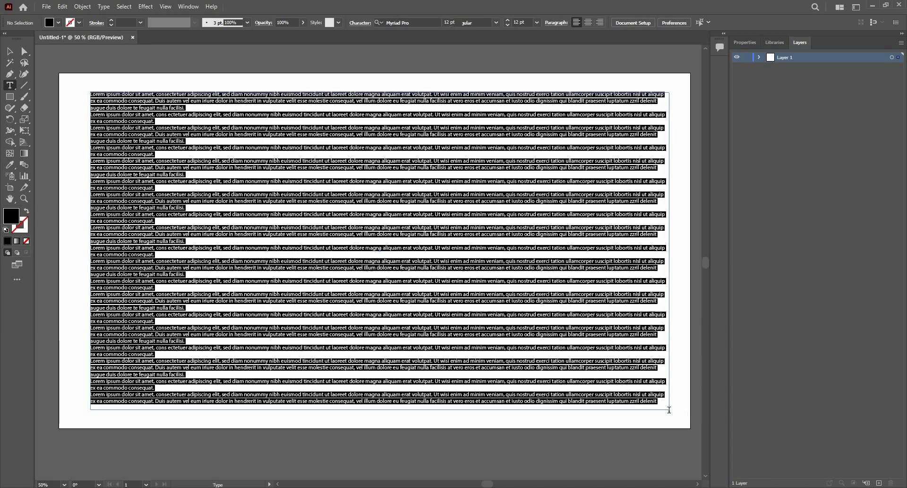
click(9, 51)
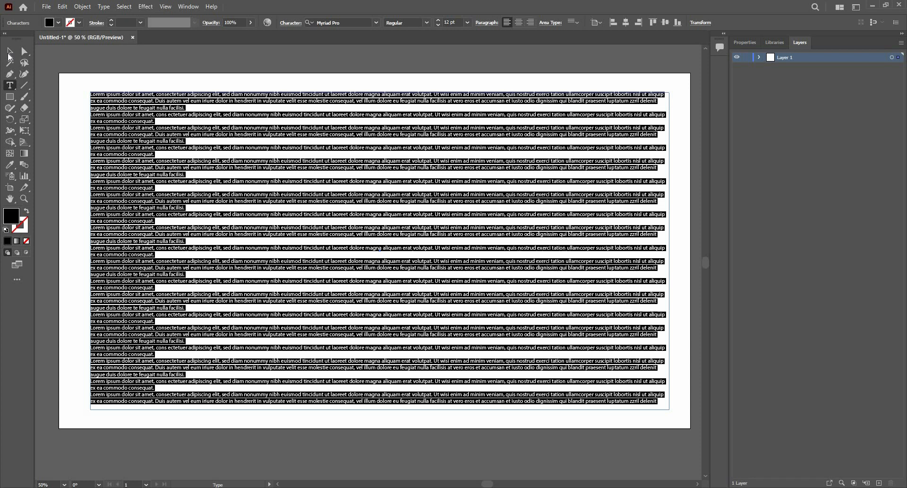
key(ctrl+shift+a)
Examine the area text paragraphs, select the text box, and inspect the handle on its right edge
scroll(120, 95, up, 3)
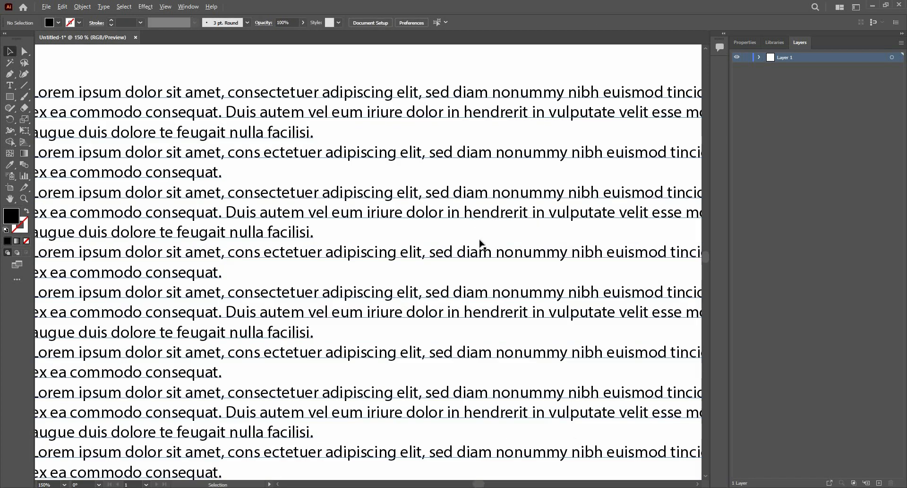
scroll(491, 219, down, 3)
drag(431, 247, 284, 156)
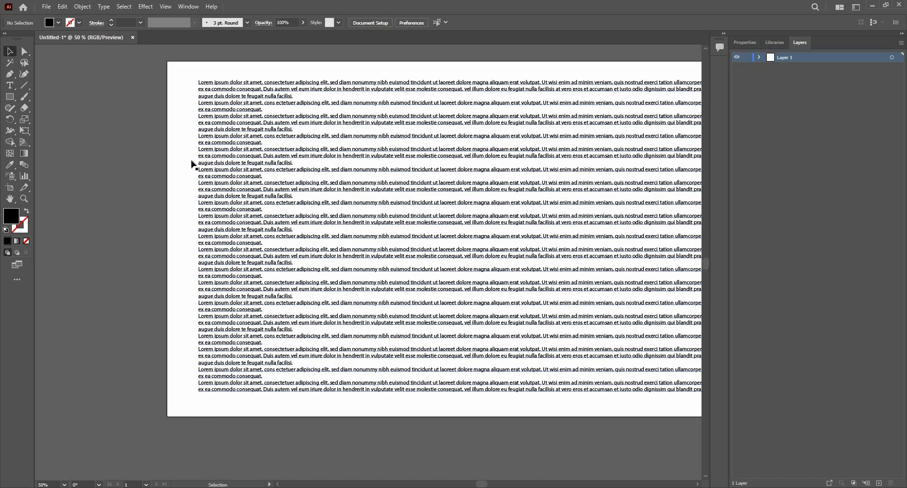
scroll(191, 160, down, 2)
scroll(240, 160, up, 3)
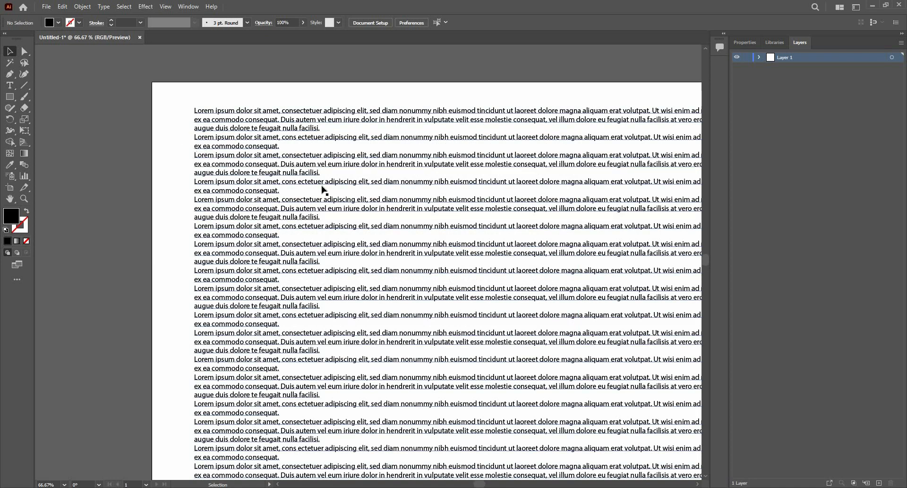
scroll(321, 189, down, 2)
scroll(288, 177, up, 2)
scroll(299, 194, down, 2)
click(537, 221)
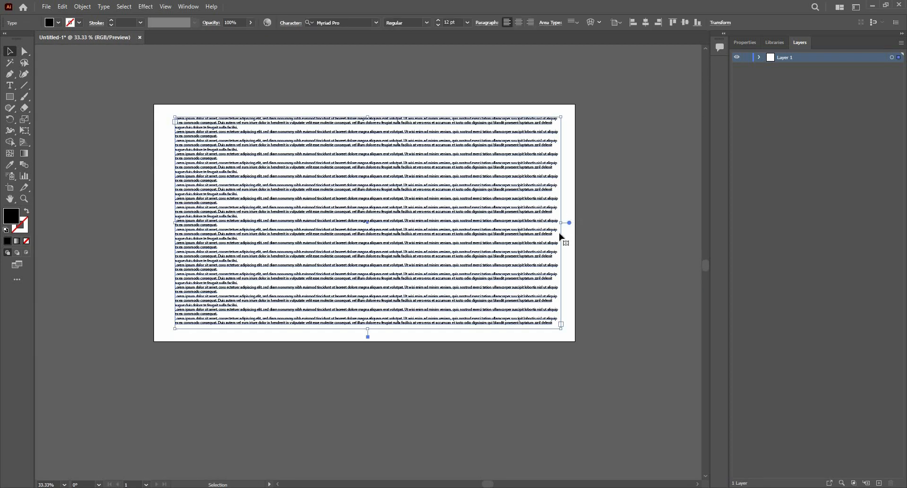
scroll(568, 222, up, 4)
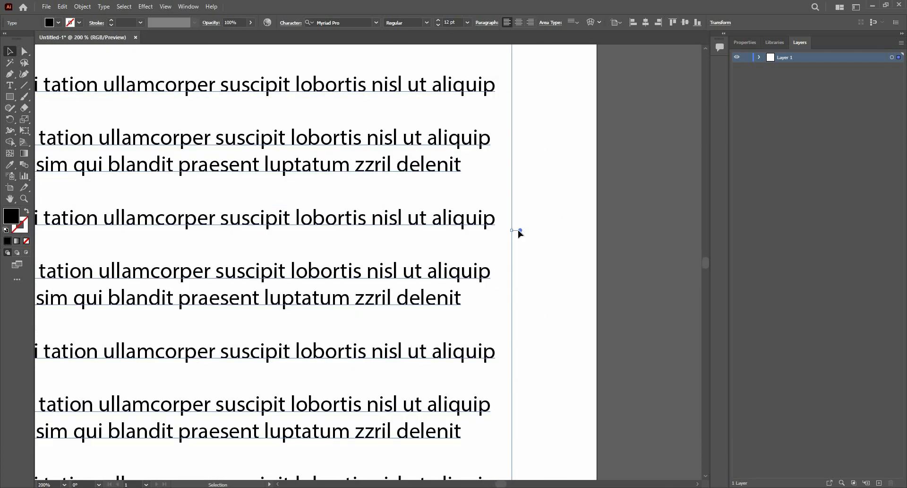
scroll(553, 267, down, 2)
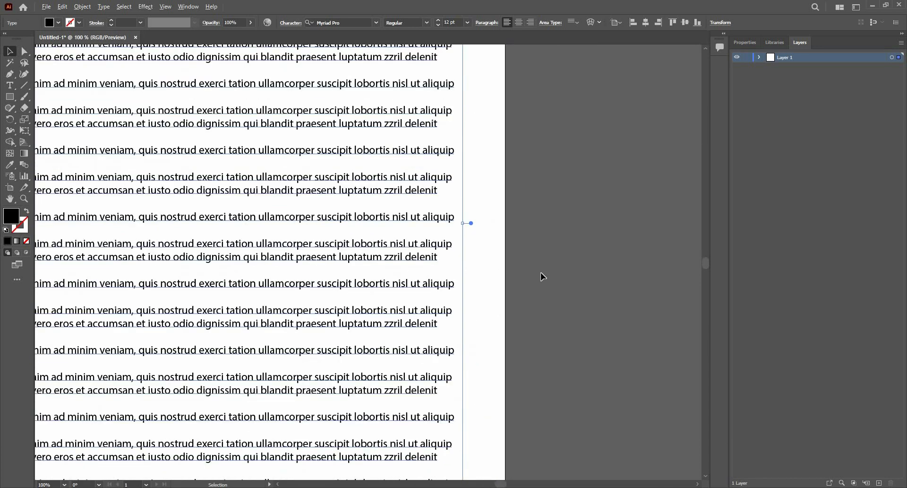
Create a "Lorem ipsum" point text object beside the large text box, copy its placeholder words, and finish editing
scroll(541, 272, up, 2)
key(t)
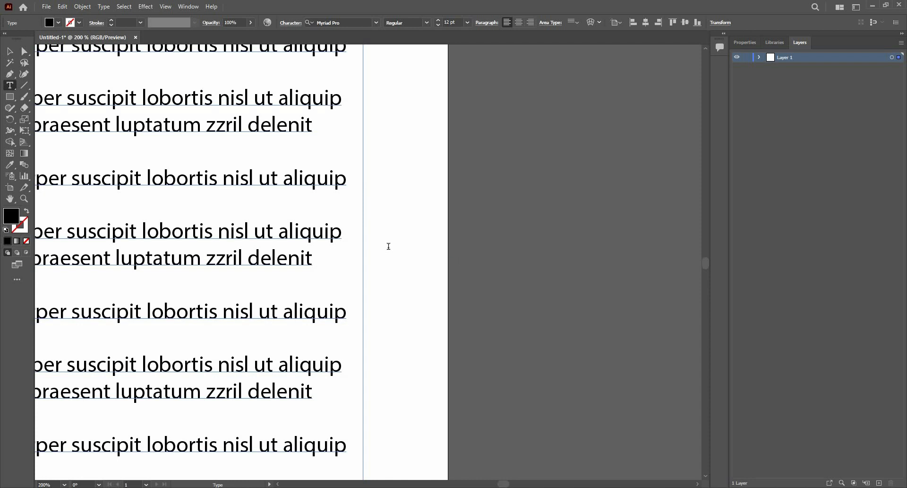
click(389, 246)
key(ctrl+c)
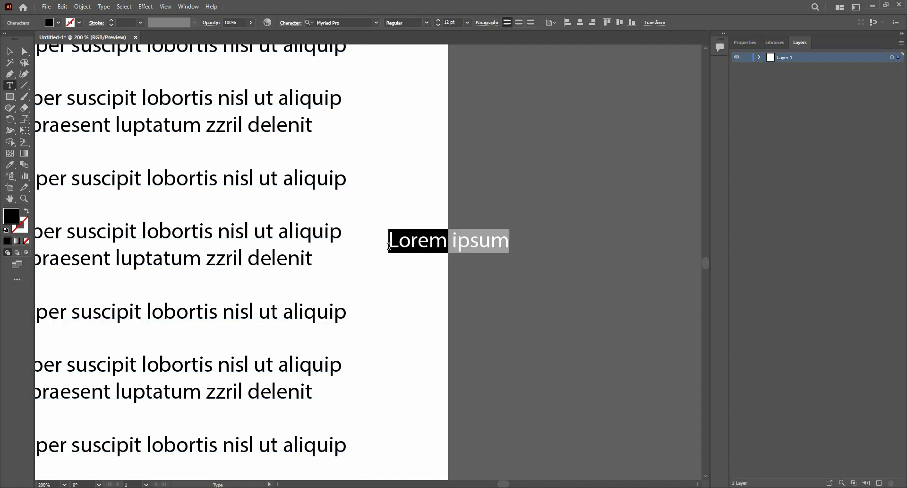
key(Escape)
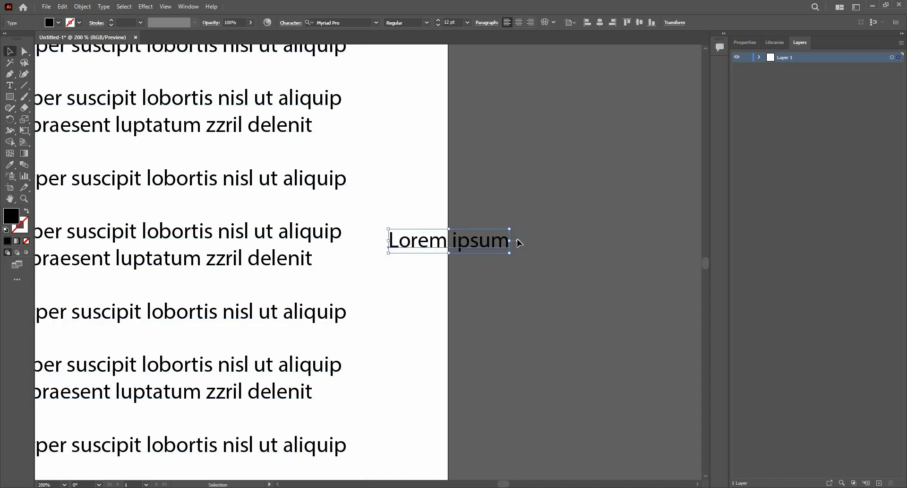
Compare the right-edge handles of the "Lorem ipsum" point text and the large area text box by selecting each in turn
scroll(502, 254, up, 4)
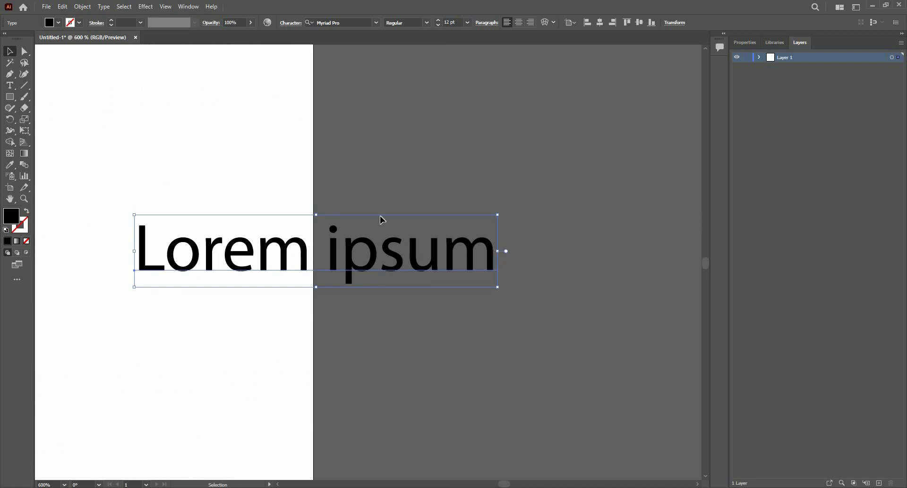
scroll(355, 205, down, 4)
click(355, 197)
scroll(355, 198, up, 2)
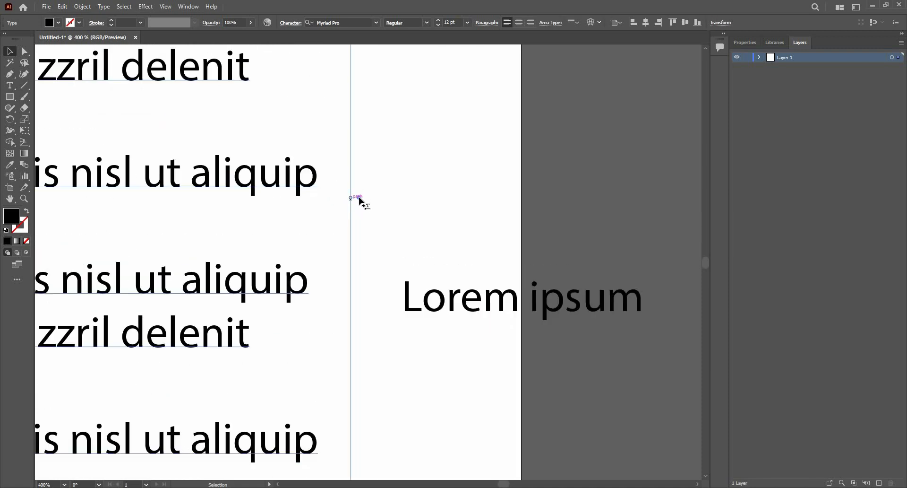
key(ctrl+minus)
key(ctrl+minus)
key(ctrl+minus)
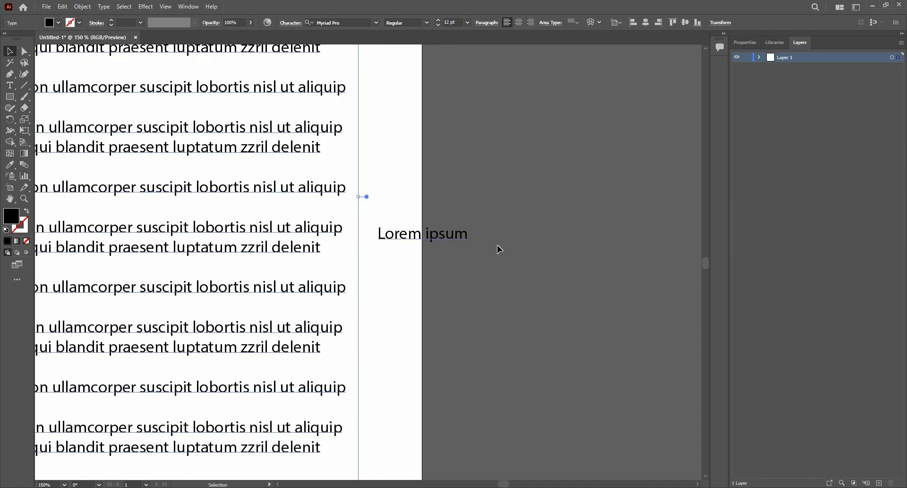
click(461, 235)
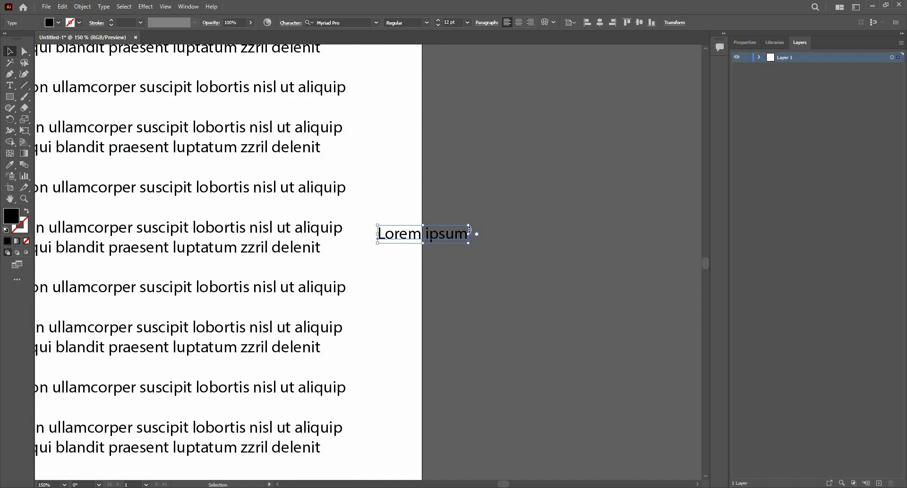
scroll(476, 240, up, 2)
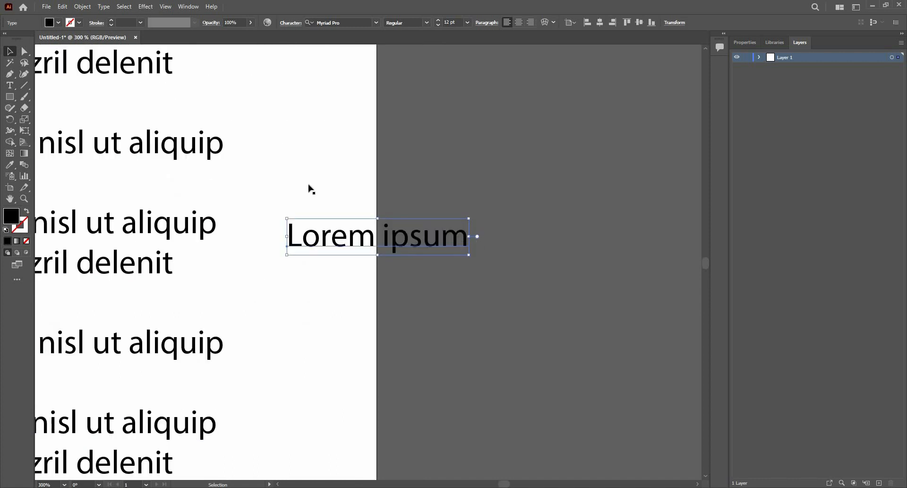
key(ctrl+minus)
key(ctrl+minus)
click(371, 207)
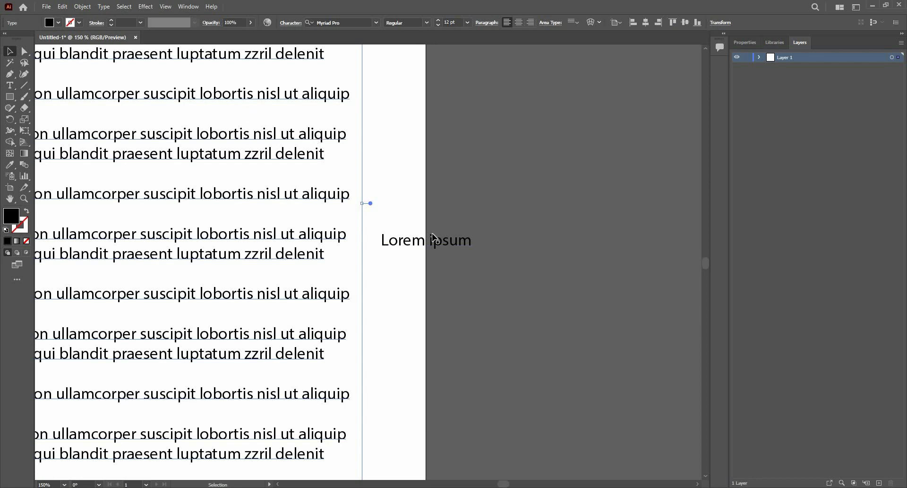
click(474, 246)
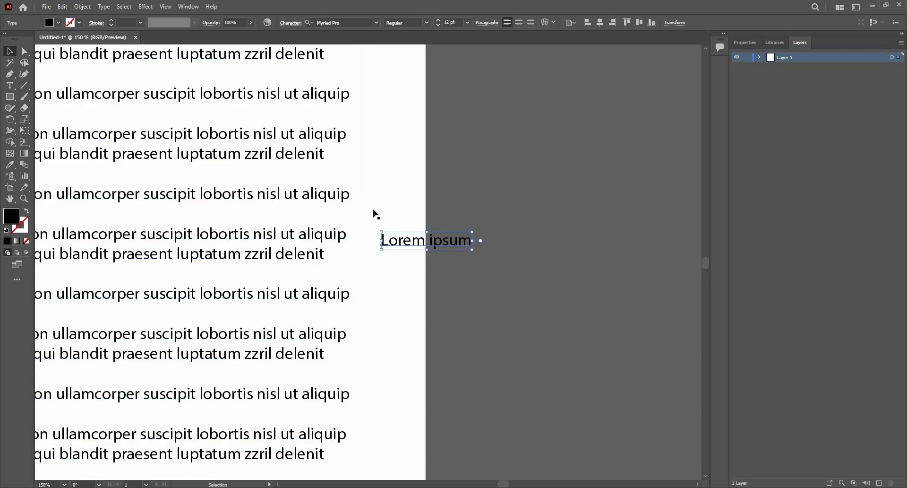
scroll(472, 237, down, 2)
click(412, 239)
scroll(445, 234, up, 2)
click(482, 249)
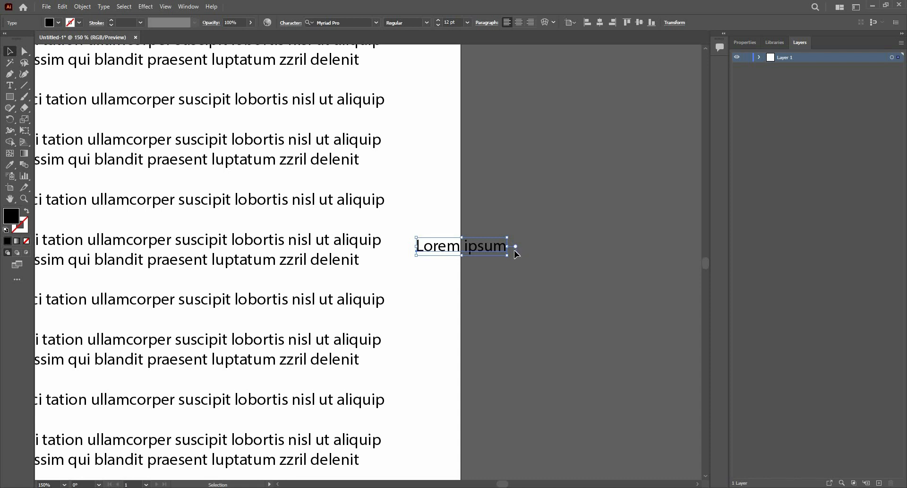
Convert the "Lorem ipsum" point text to area text, and make its box wider and taller
double_click(515, 246)
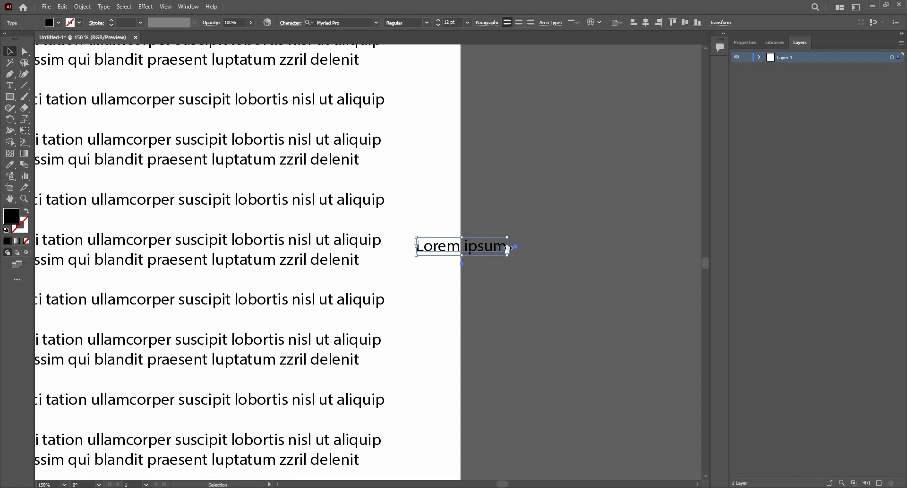
drag(540, 248, 622, 247)
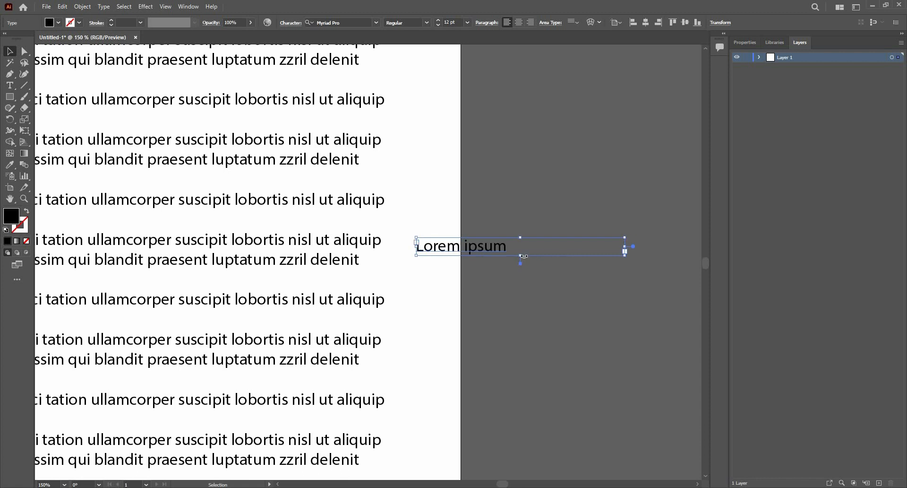
drag(522, 258, 521, 358)
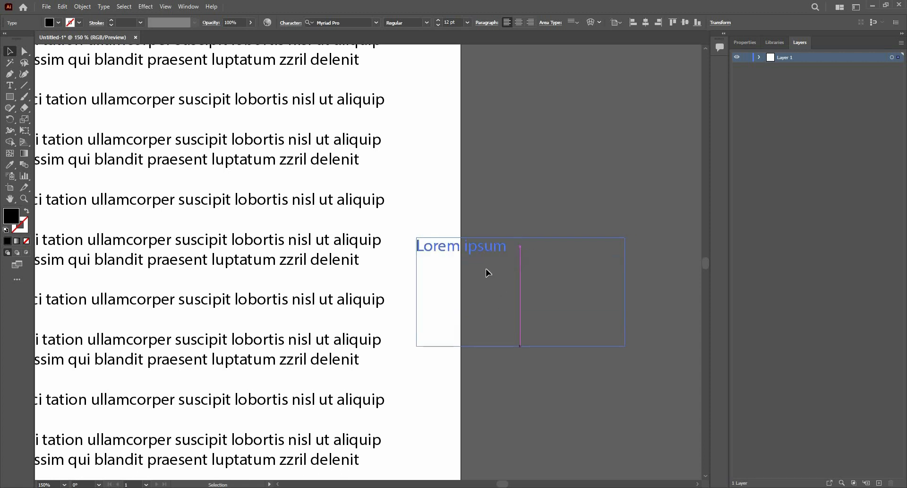
Paste the copied "Lorem ipsum" eleven times after the existing words in the small text box, finish editing, and deselect it
double_click(502, 247)
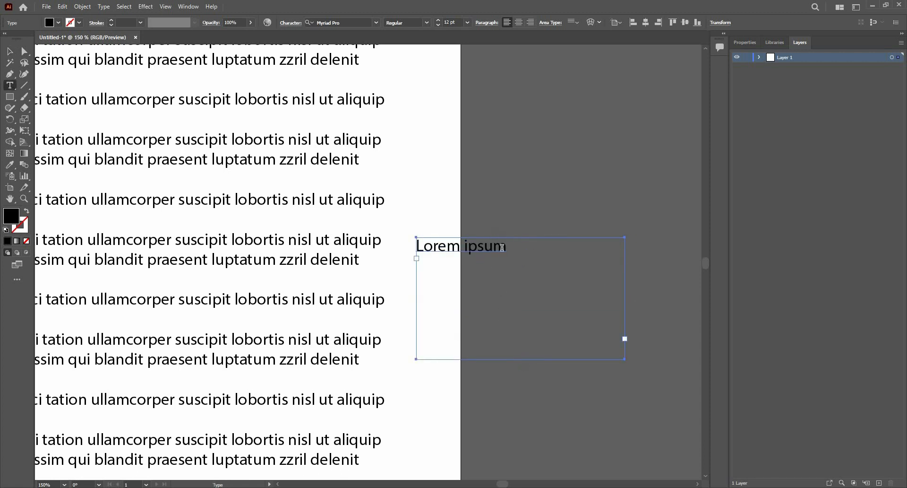
key(ctrl+a)
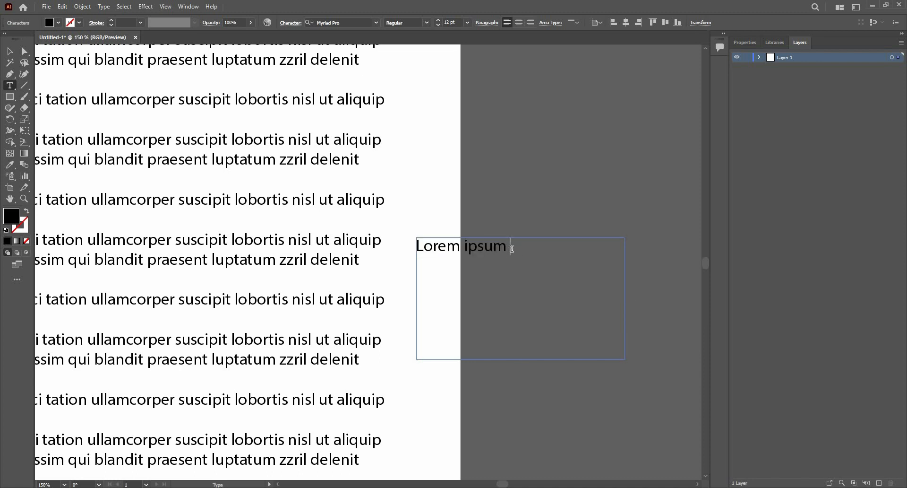
key(ctrl+v)
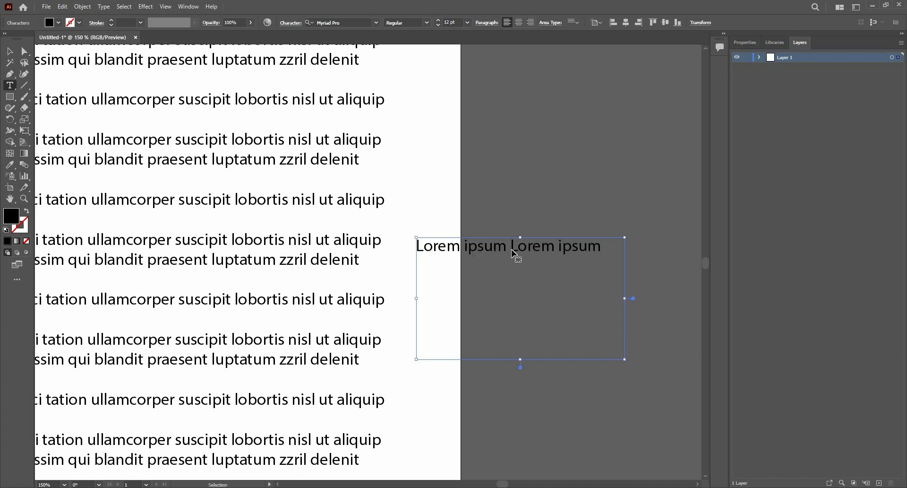
key(ctrl+v)
key(ctrl+v)
key(ctrl+v)
key(ctrl+v)
key(ctrl+v)
key(ctrl+v)
key(ctrl+v)
key(ctrl+v)
key(ctrl+v)
key(ctrl+v)
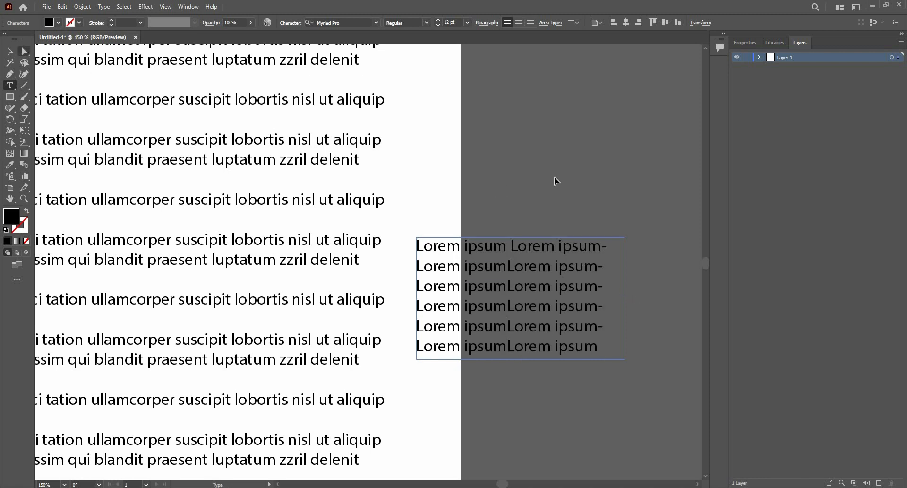
key(Escape)
click(545, 212)
Widen the small text box so its lines reflow, and shorten it to fit the five lines of text
scroll(546, 216, down, 1)
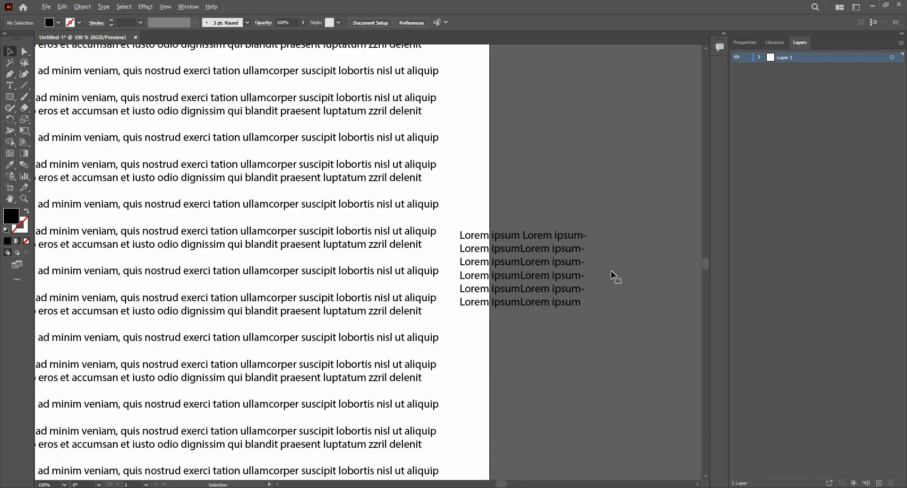
click(599, 270)
drag(618, 271, 628, 270)
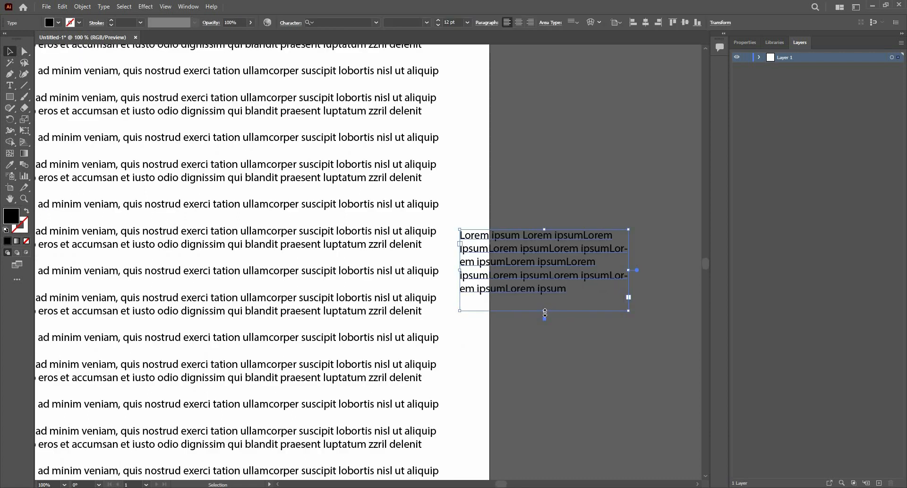
drag(545, 312, 545, 301)
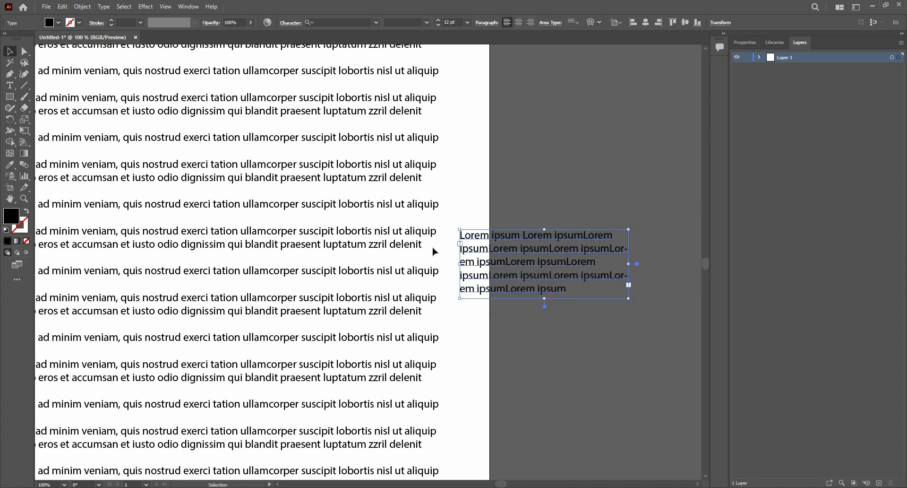
Move the small text box completely off the artboard and delete it
drag(633, 230, 482, 156)
key(ctrl+z)
drag(517, 212, 610, 251)
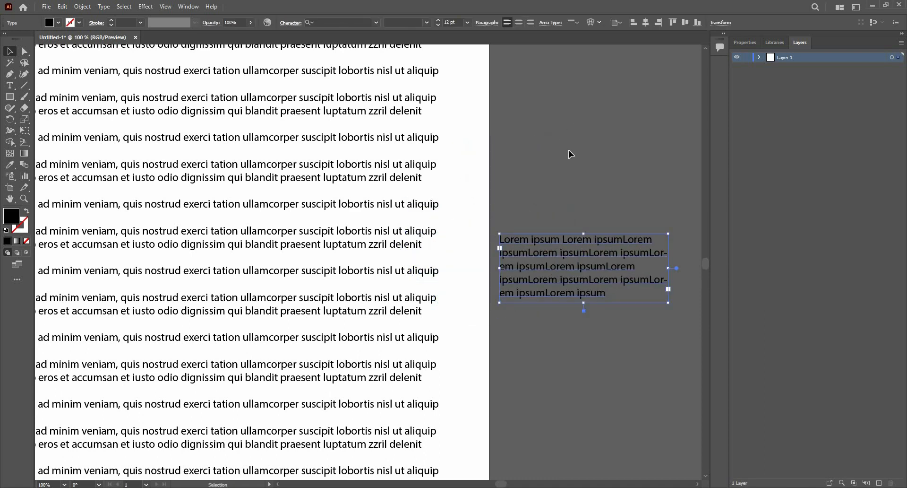
scroll(569, 149, down, 1)
key(Delete)
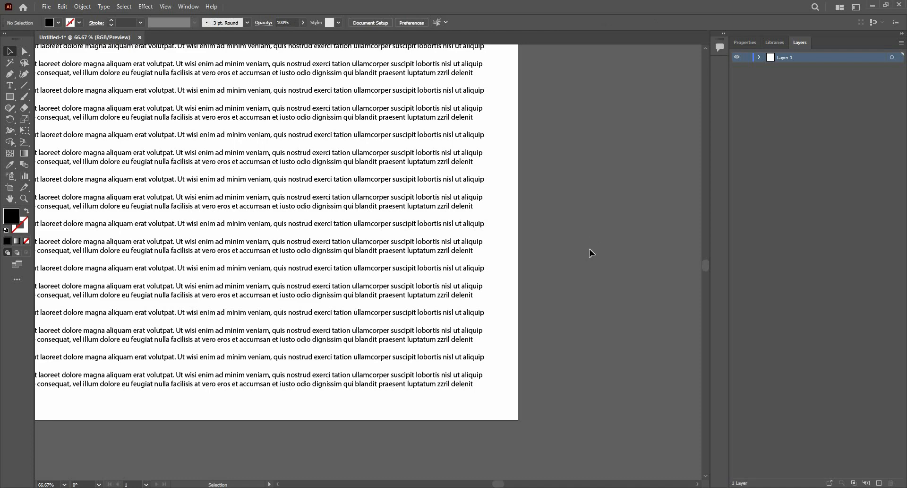
Select the large area text box and display its properties
scroll(484, 245, down, 1)
drag(308, 187, 531, 287)
key(ctrl+a)
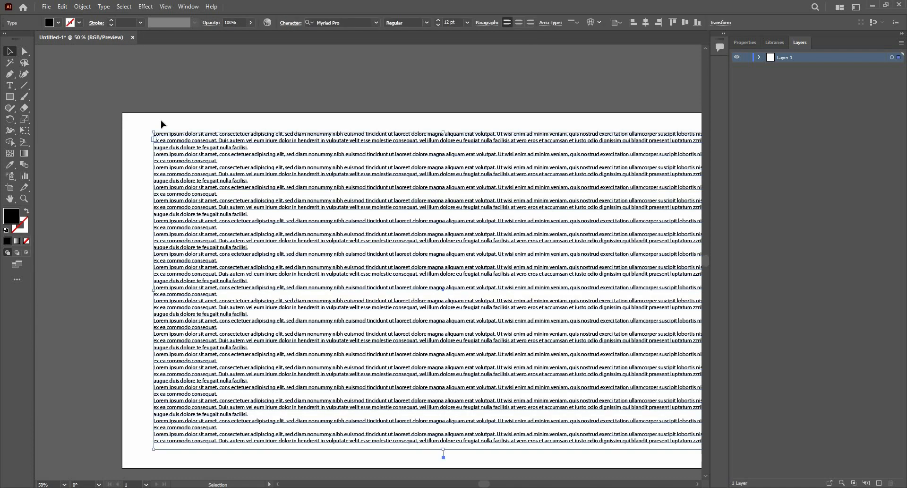
scroll(163, 121, up, 2)
scroll(162, 121, down, 2)
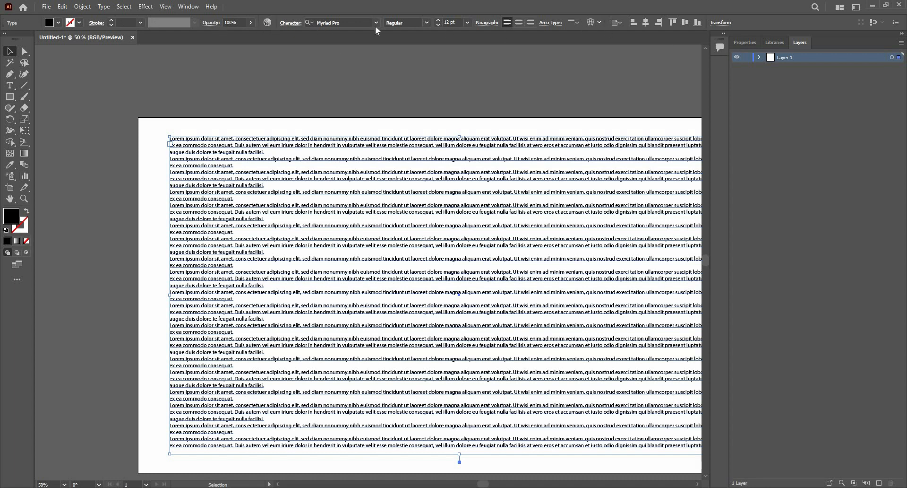
click(751, 43)
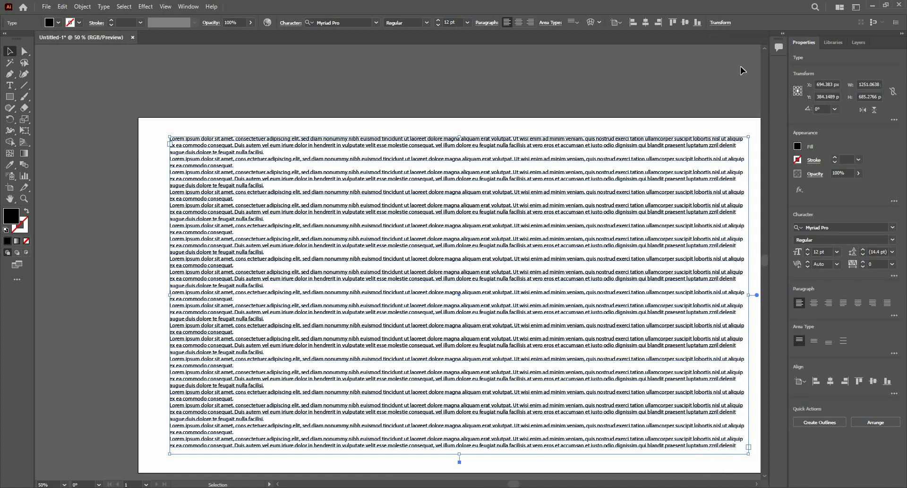
Lower the large area text box's opacity to 46% and deselect it to view the result
click(251, 22)
click(230, 35)
click(212, 108)
scroll(208, 124, up, 4)
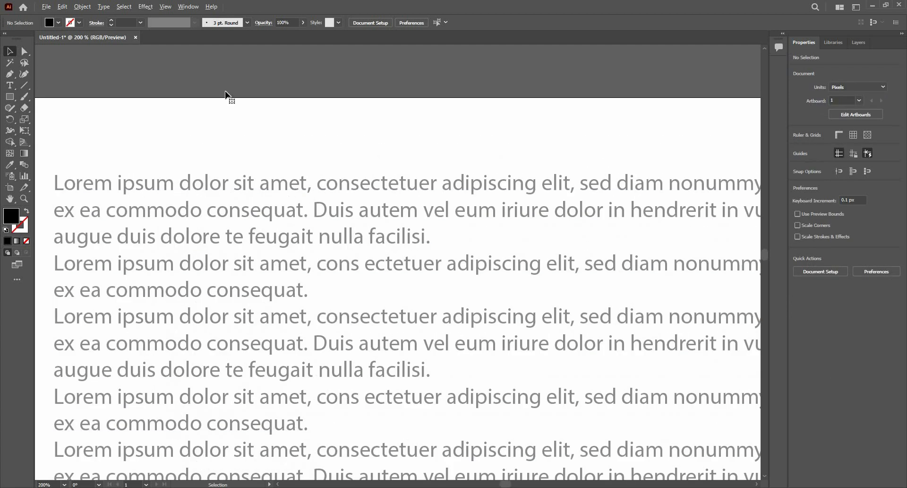
Reselect the large area text box and restore its opacity to 100%
click(230, 186)
click(250, 22)
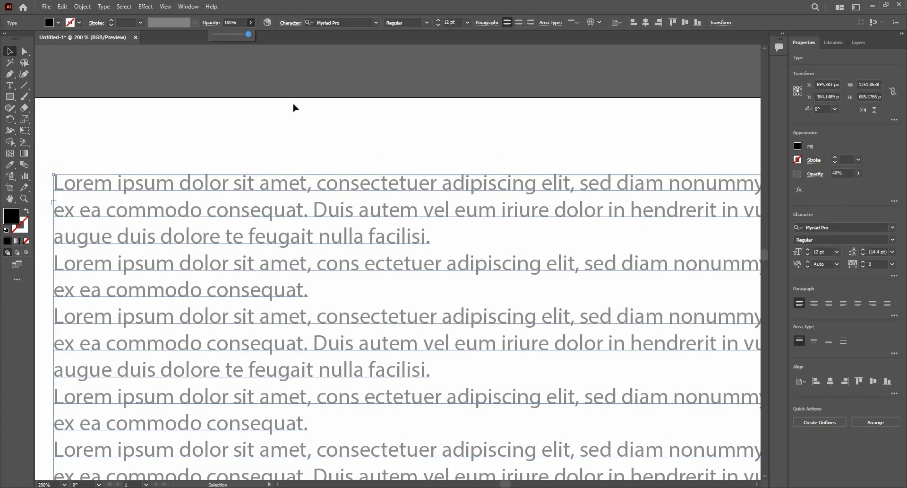
key(ctrl+z)
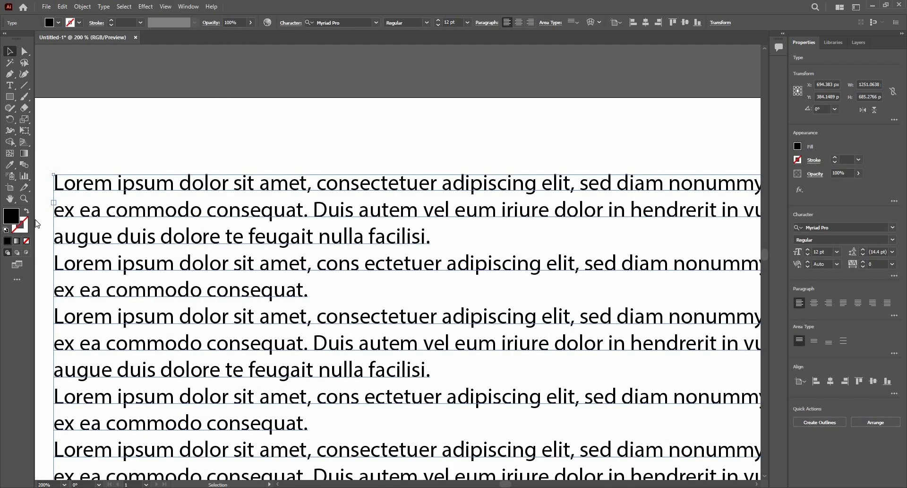
Change the fill colour of the large area text to red
double_click(17, 219)
click(454, 185)
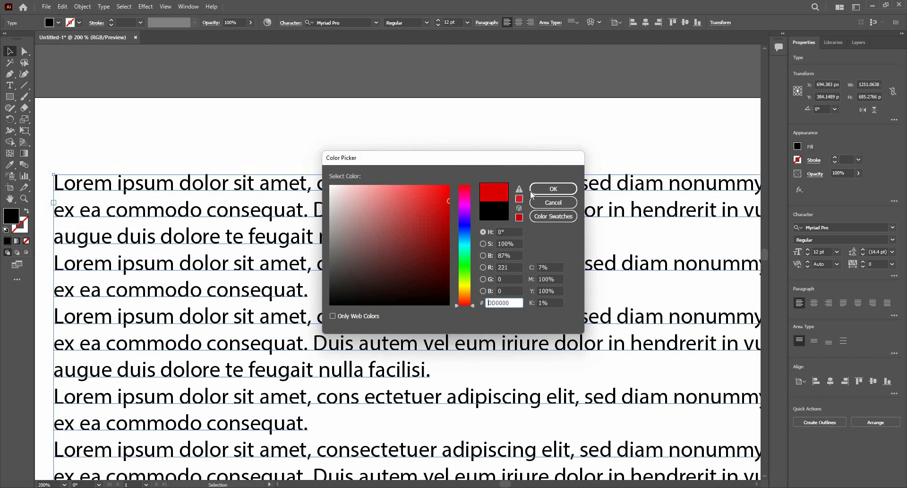
click(542, 203)
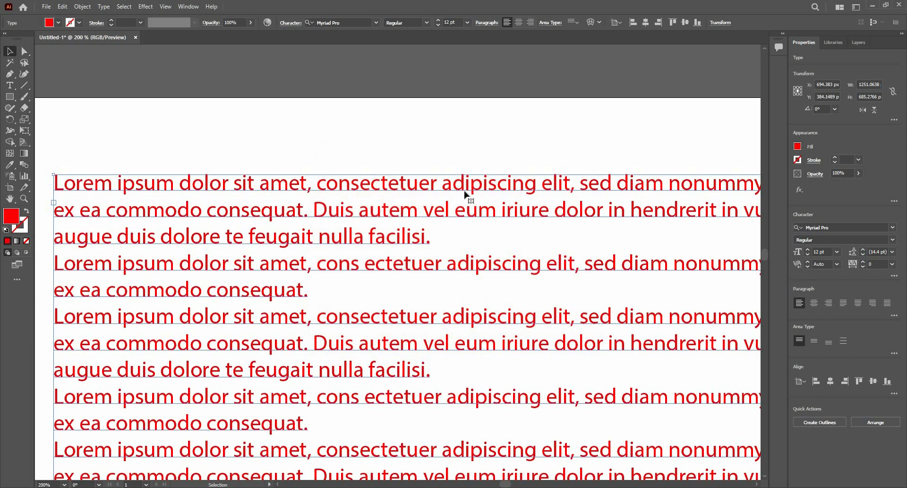
Add a stroke to the large area text and set its colour to white (FFFFFF)
click(24, 231)
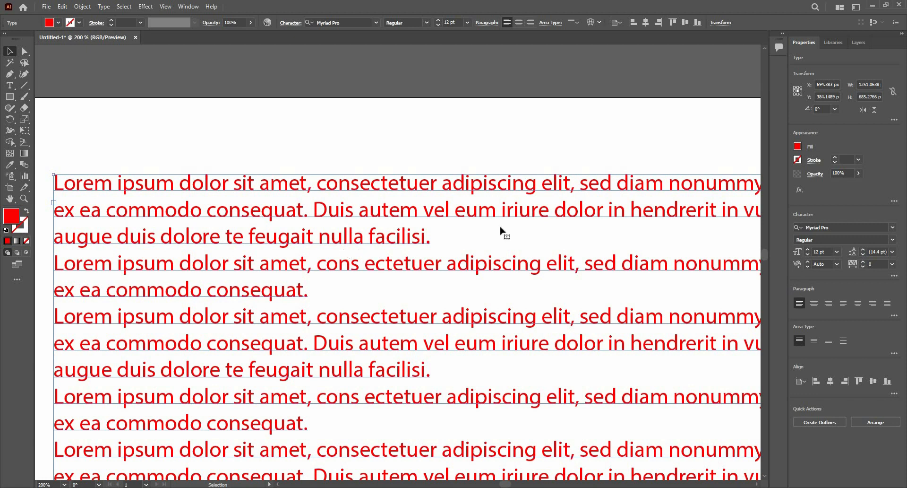
double_click(21, 231)
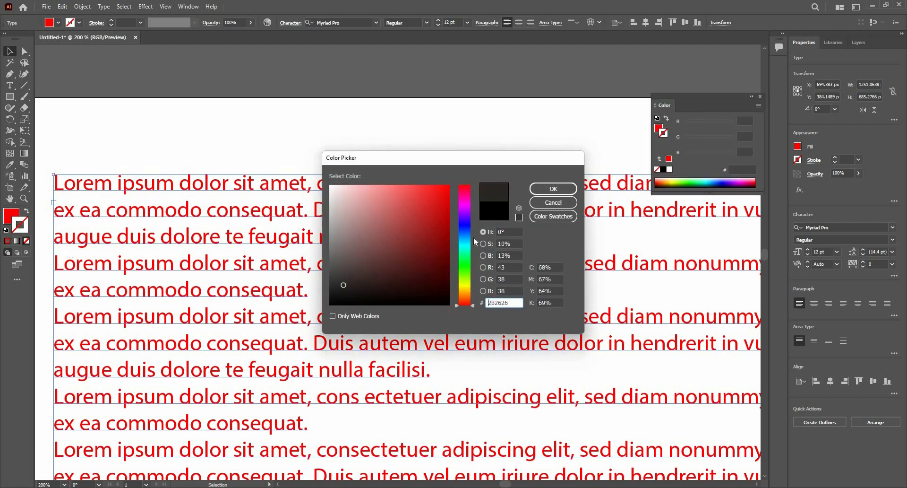
click(551, 189)
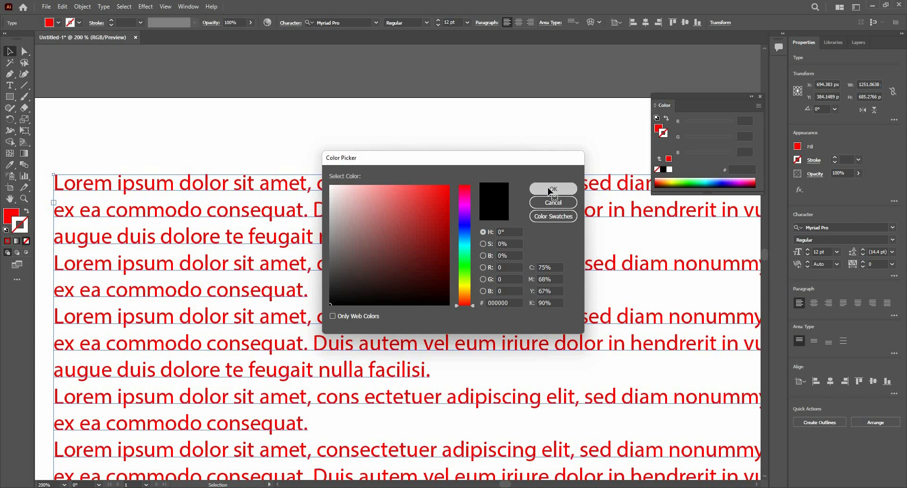
double_click(19, 222)
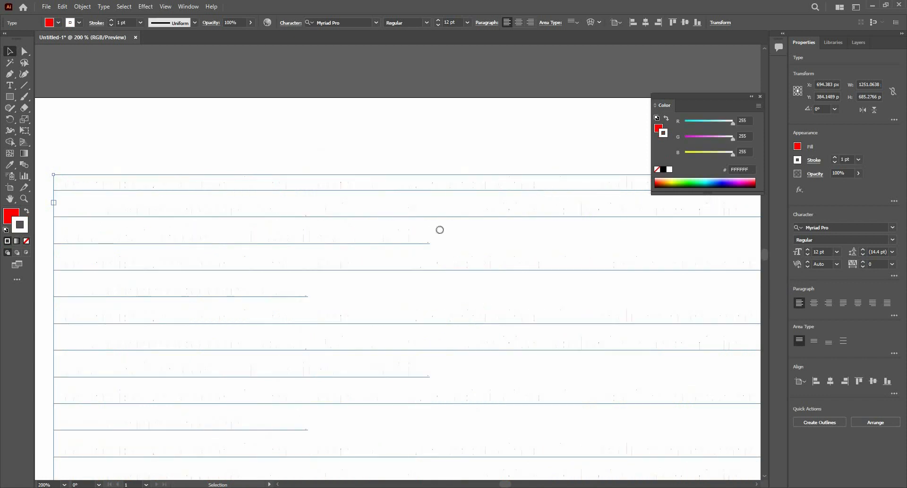
Change the large area text's stroke colour to black and reduce its stroke weight to 0.25 pt
click(335, 285)
drag(306, 303, 306, 304)
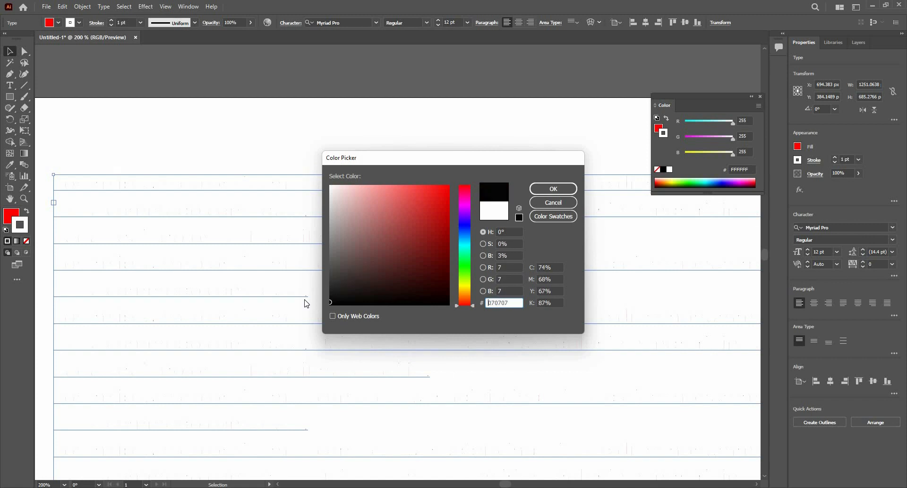
click(554, 189)
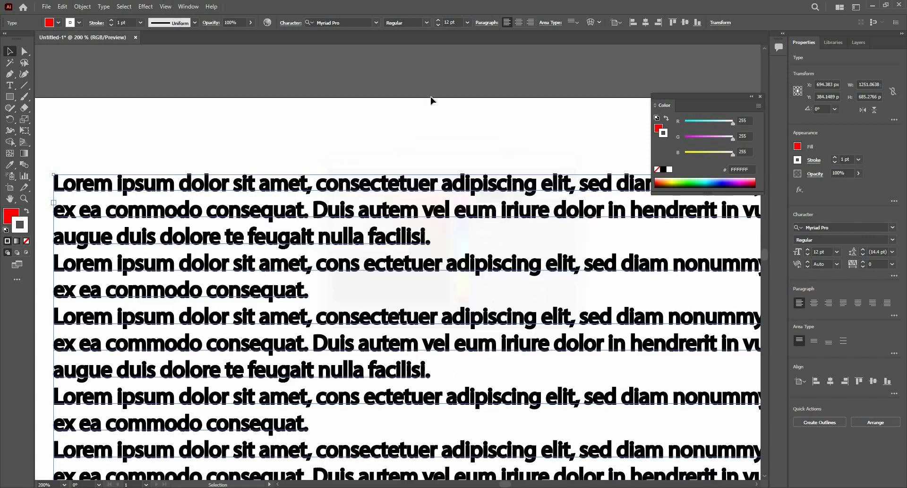
click(111, 25)
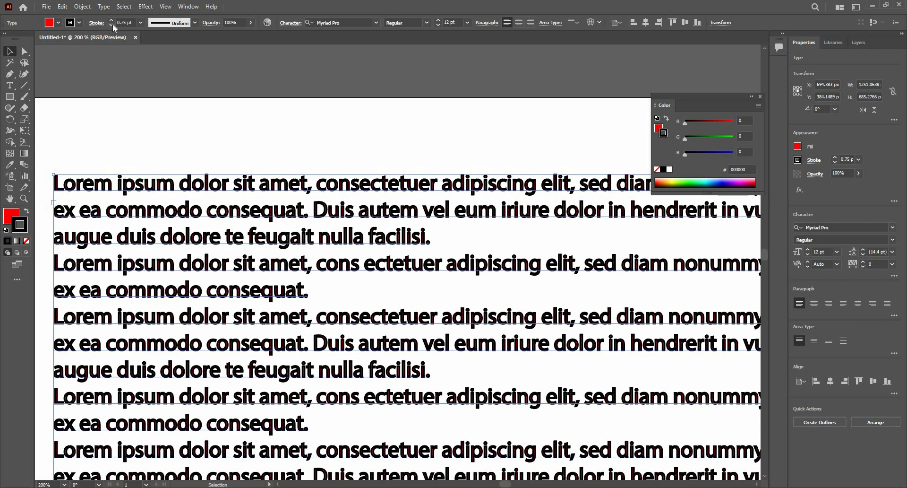
click(112, 25)
click(113, 24)
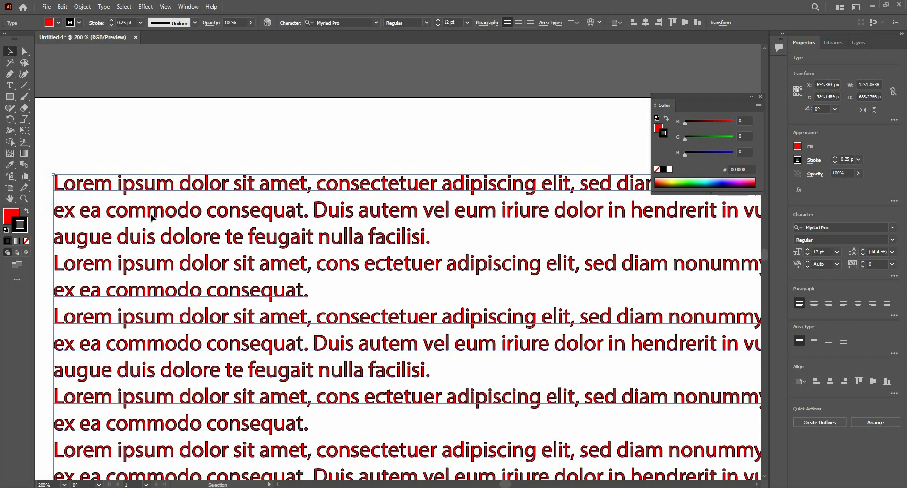
scroll(71, 191, up, 5)
scroll(278, 256, down, 7)
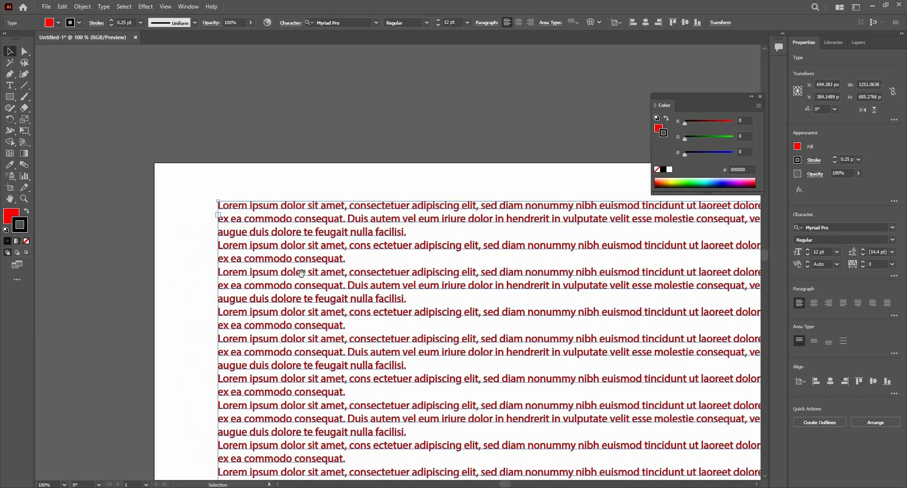
drag(353, 173, 263, 108)
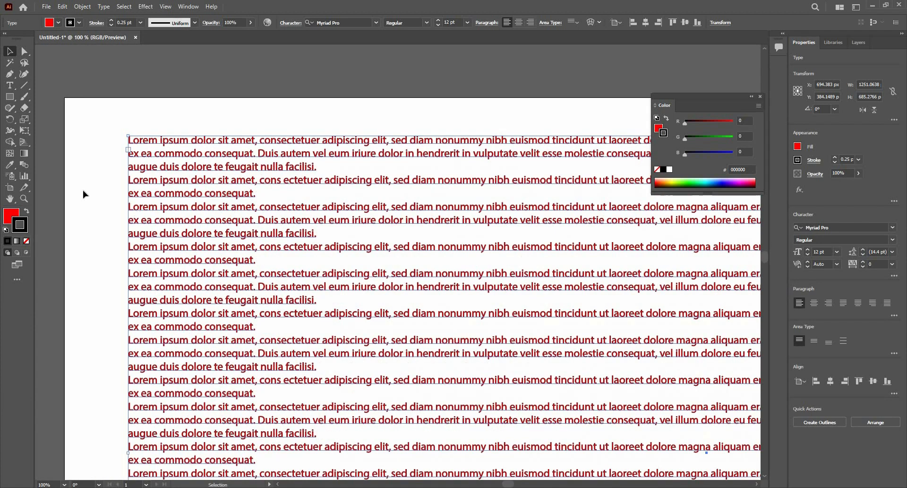
Remove the stroke from the large area text and set its fill colour to black
click(27, 241)
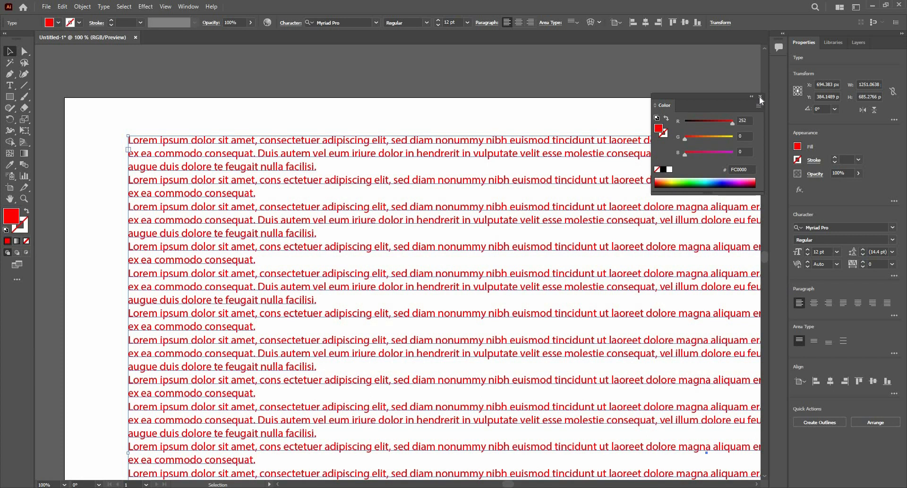
click(664, 169)
scroll(401, 197, down, 1)
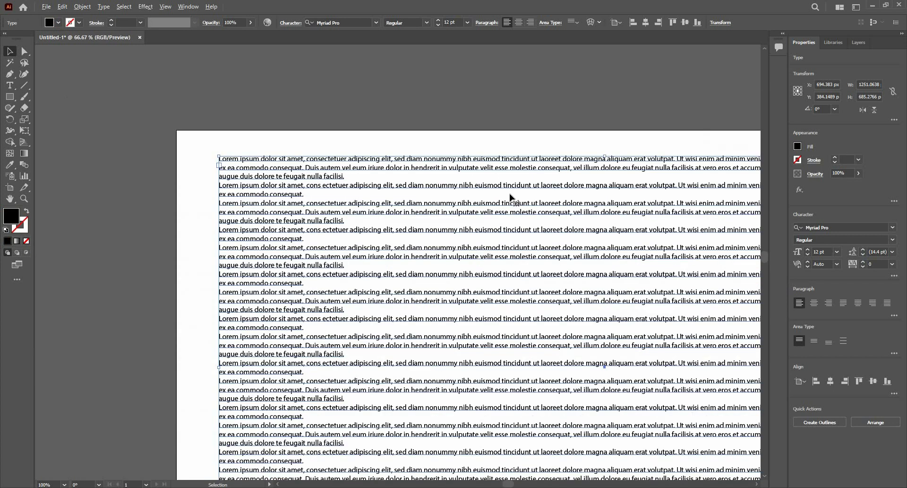
scroll(271, 76, up, 1)
drag(514, 195, 373, 166)
scroll(389, 283, down, 1)
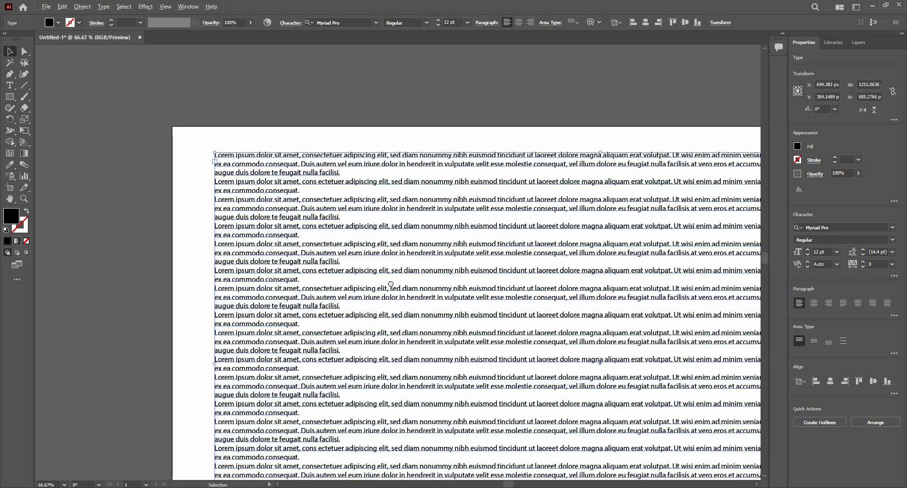
scroll(373, 236, up, 1)
scroll(359, 189, down, 2)
key(ctrl+minus)
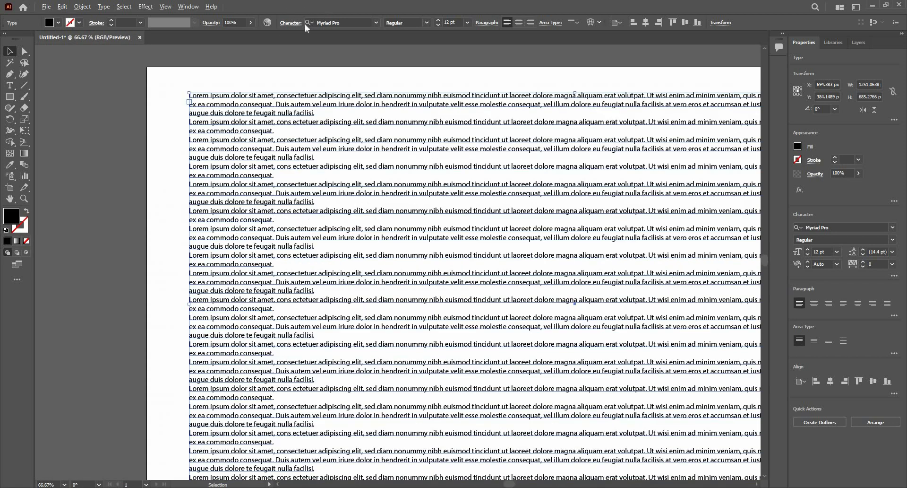
Change the font of the large area text to Cascadia Code
click(377, 22)
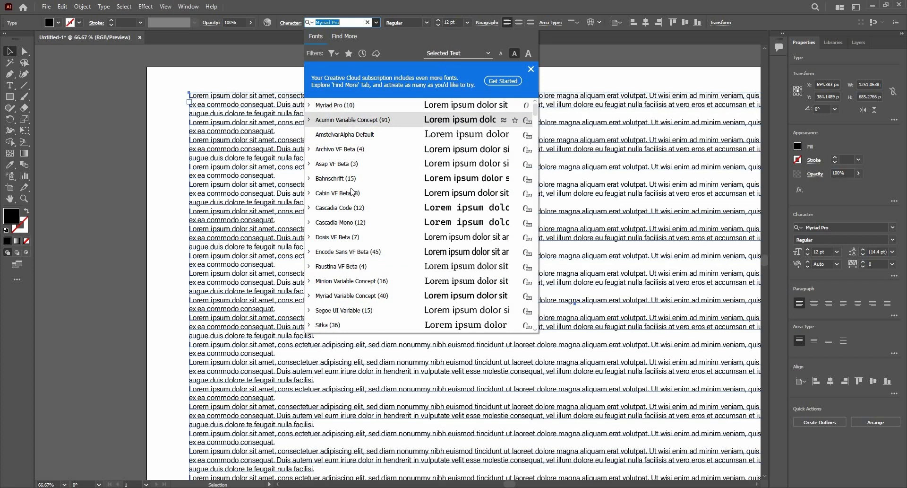
click(349, 207)
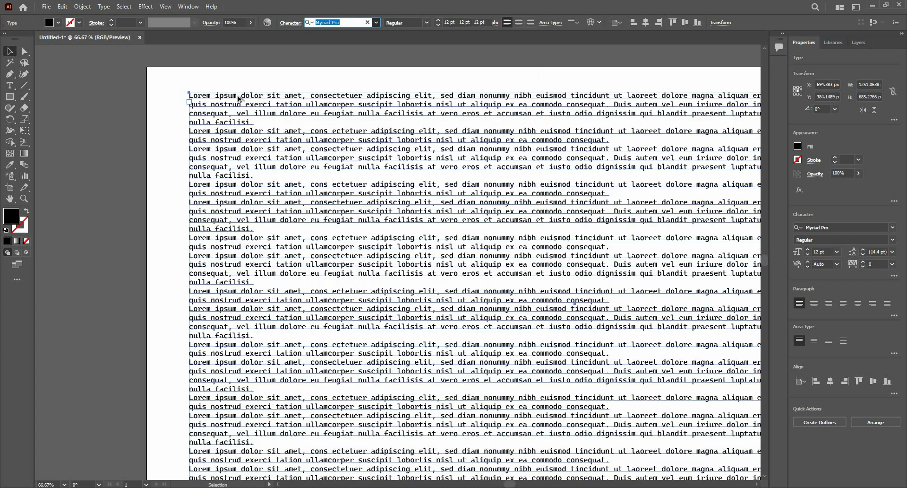
scroll(239, 98, up, 3)
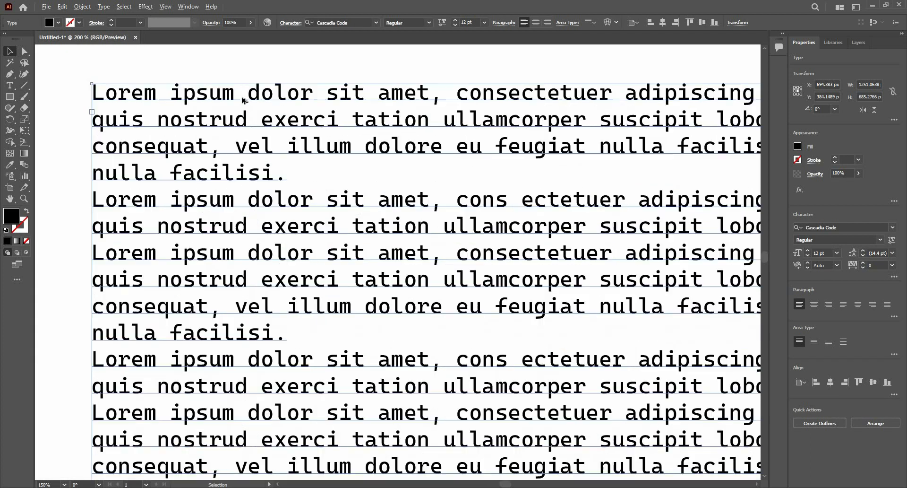
Search the fonts for "be" and apply Bebas to the large area text
click(350, 23)
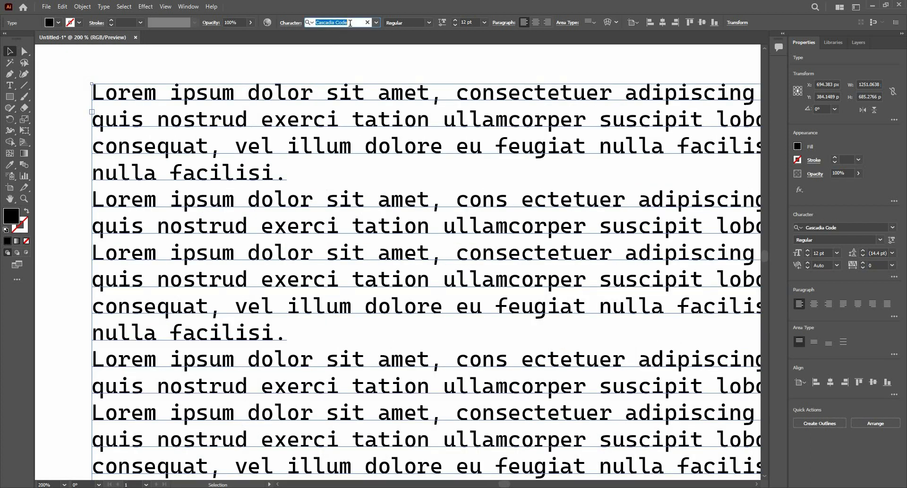
text(b)
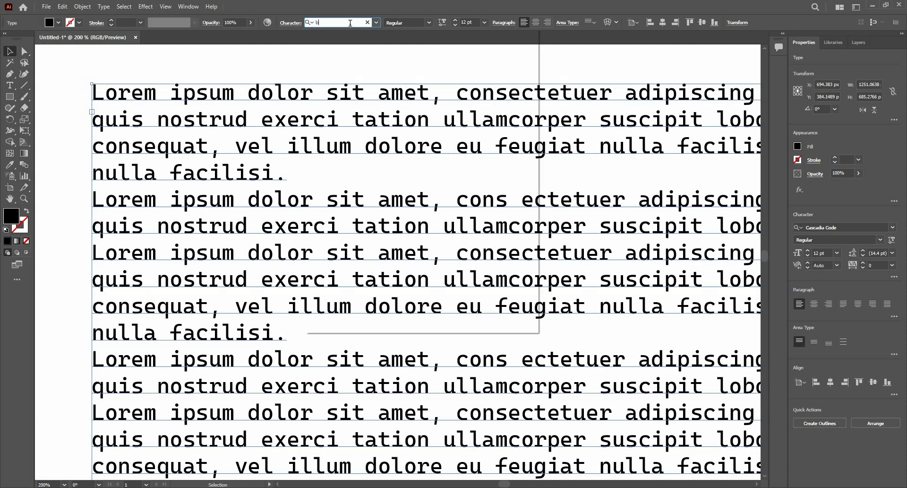
text(ea)
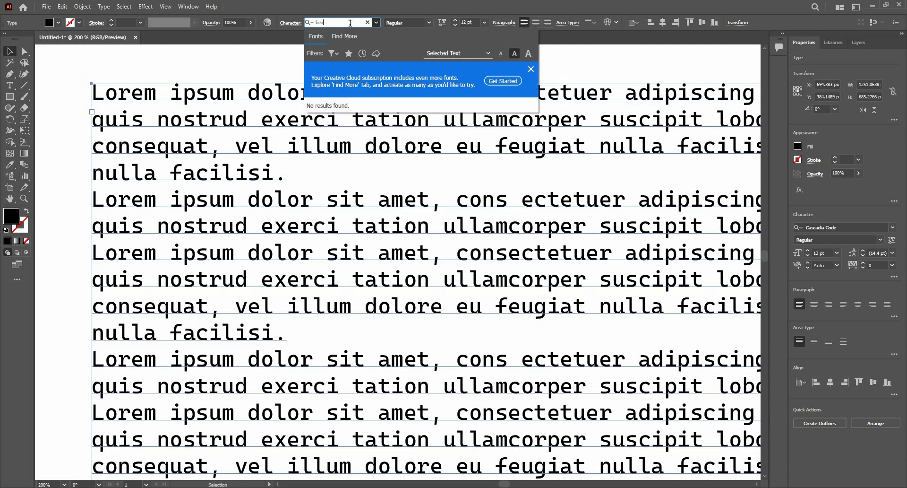
key(BackSpace)
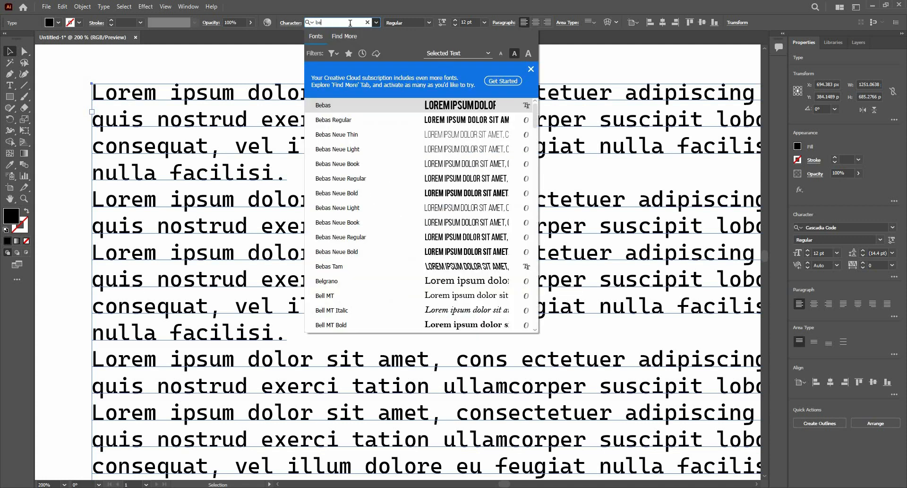
click(383, 107)
key(ctrl+minus)
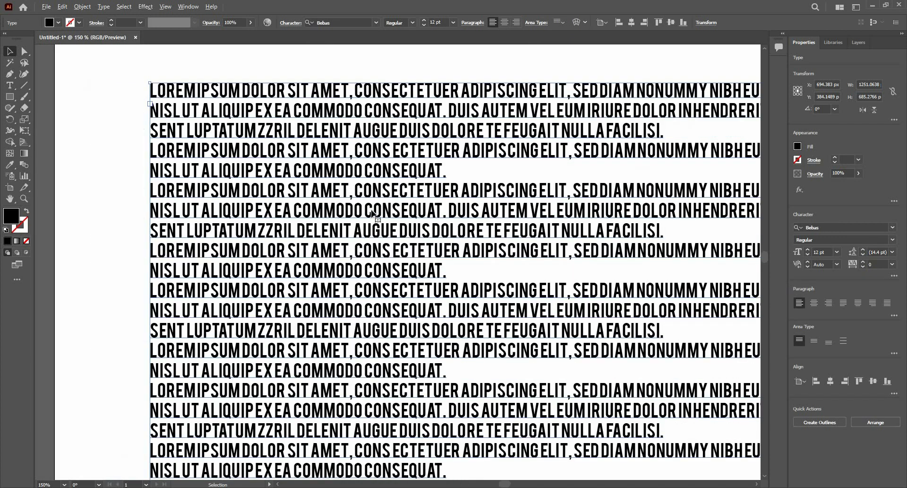
key(ctrl+minus)
key(ctrl+plus)
key(ctrl+plus)
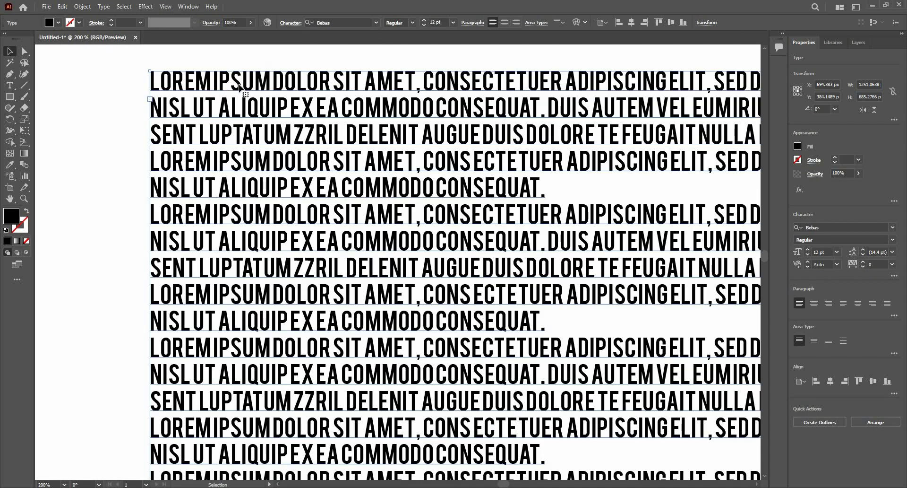
Check which font styles Bebas offers and switch the large area text back to Cascadia Code
click(412, 23)
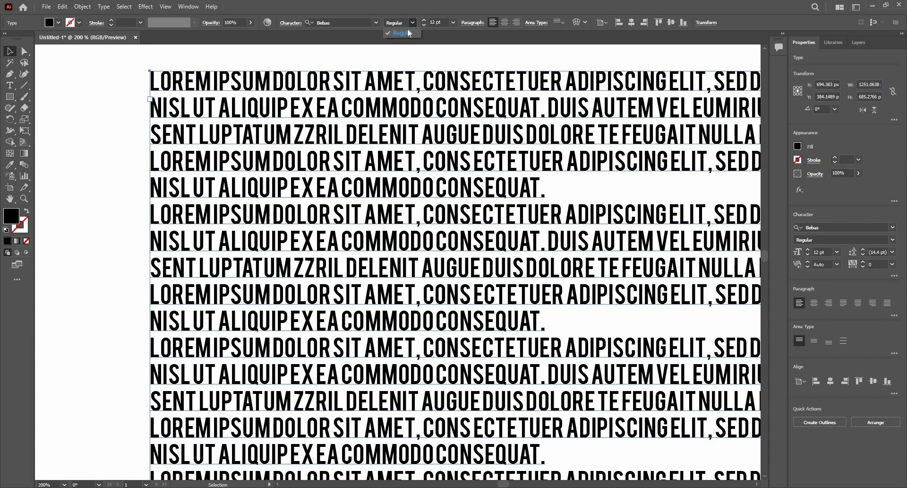
click(385, 31)
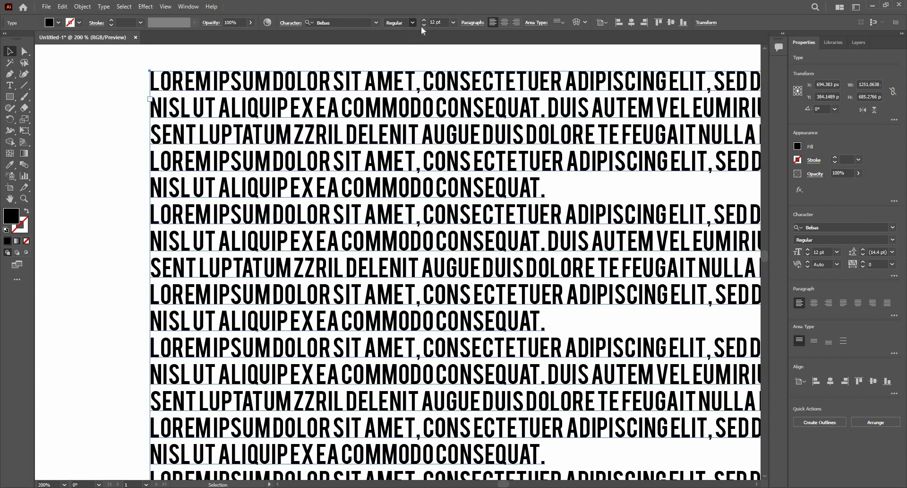
click(376, 23)
click(373, 120)
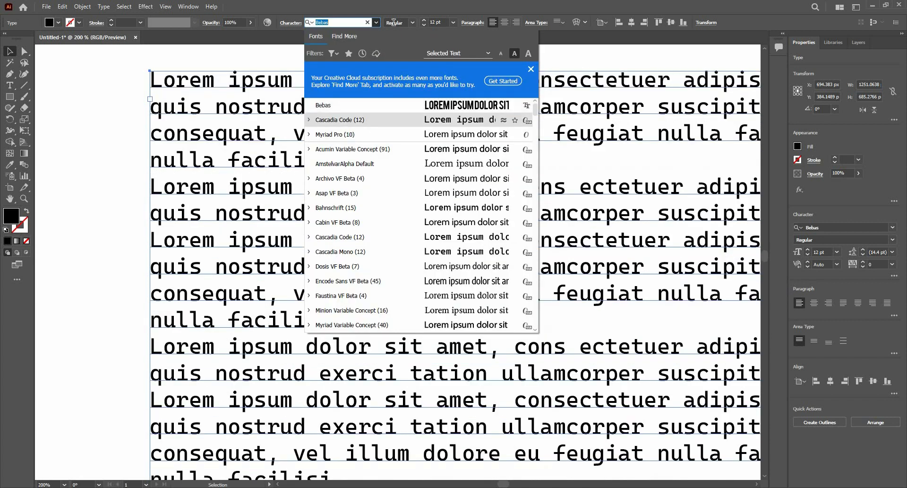
Try the Cascadia Code styles ExtraLight, SemiBold and Bold on the text, and return it to ExtraLight
click(429, 21)
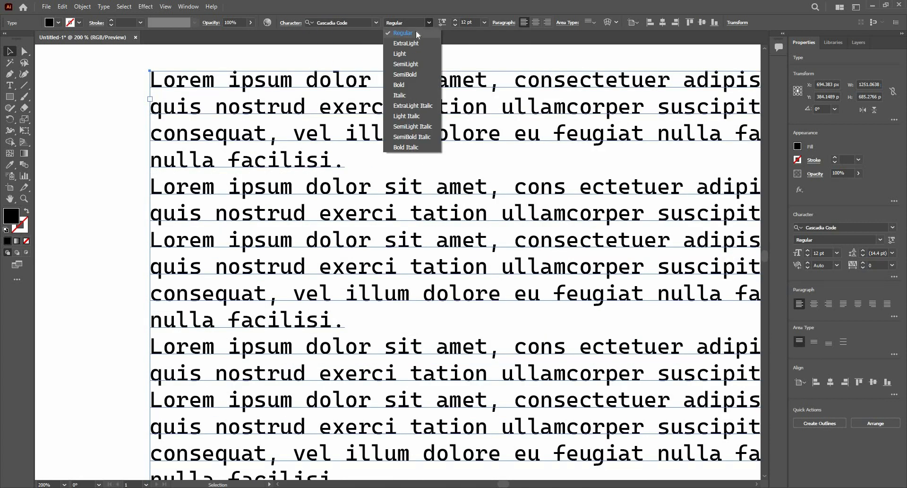
click(414, 45)
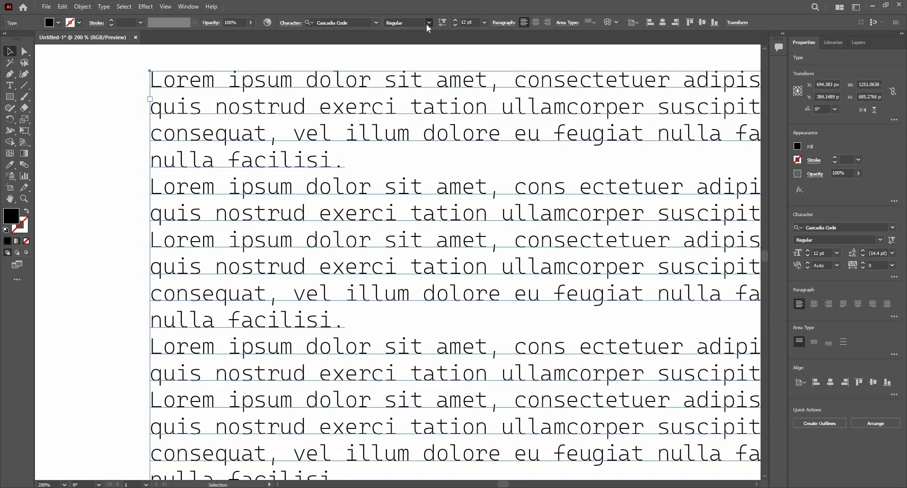
click(429, 23)
click(405, 74)
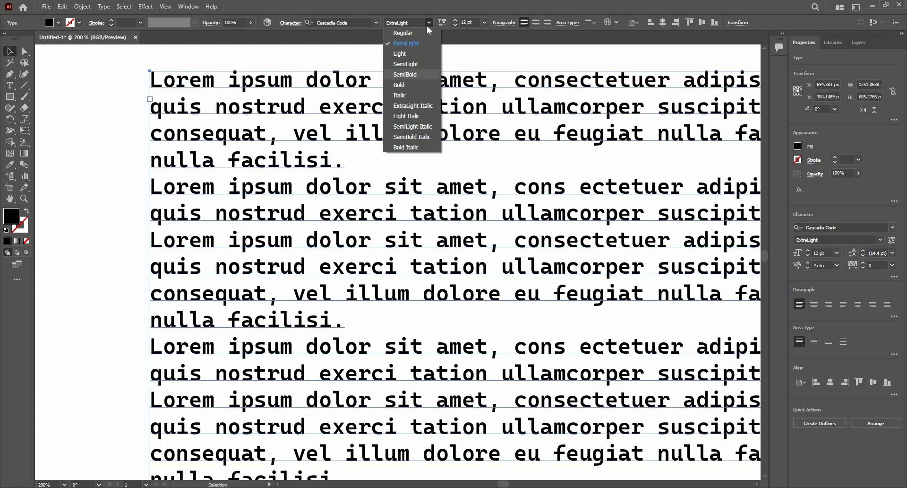
click(429, 22)
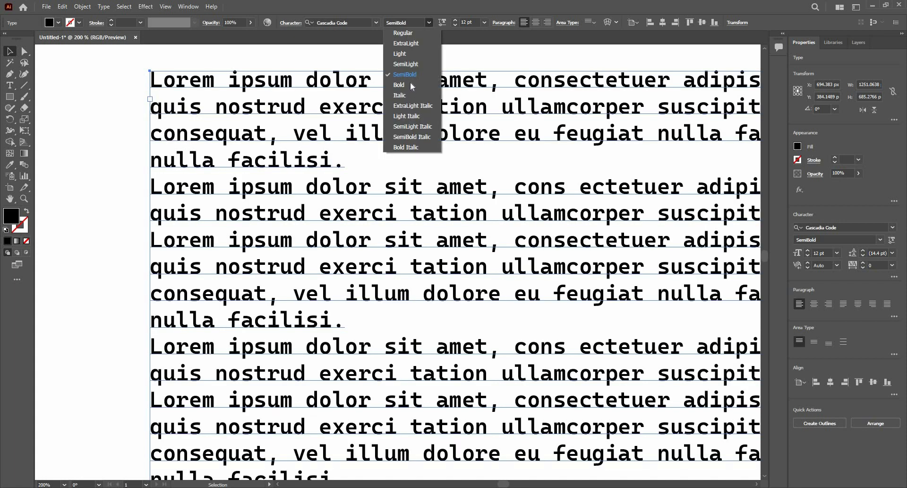
click(410, 83)
click(429, 20)
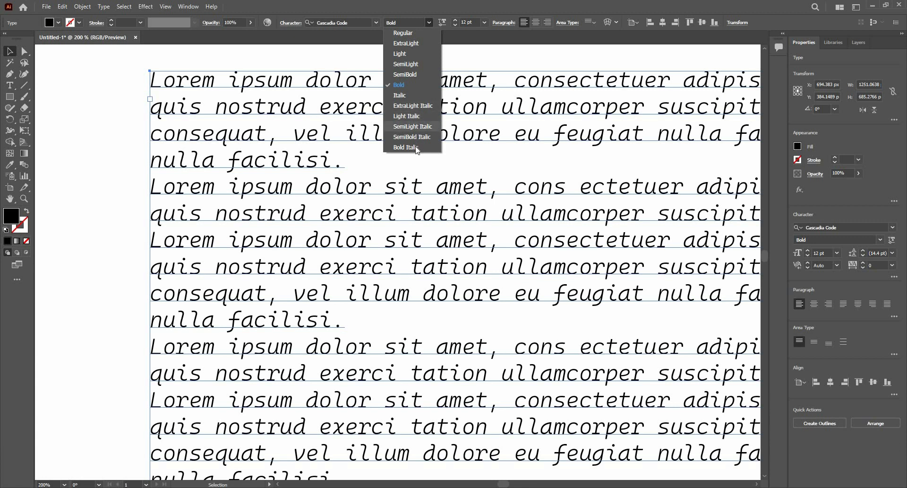
click(407, 43)
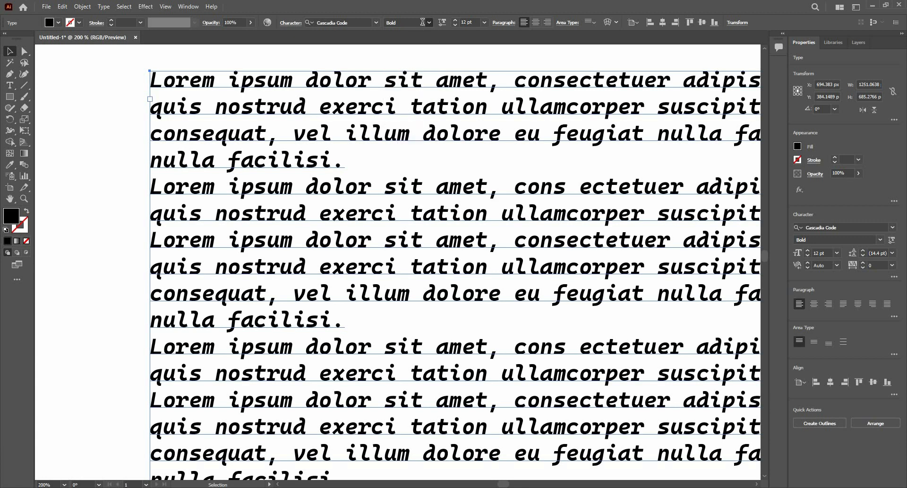
Change the text's font to Myriad Pro, try the Bold style, and set it to Bold Condensed
click(376, 22)
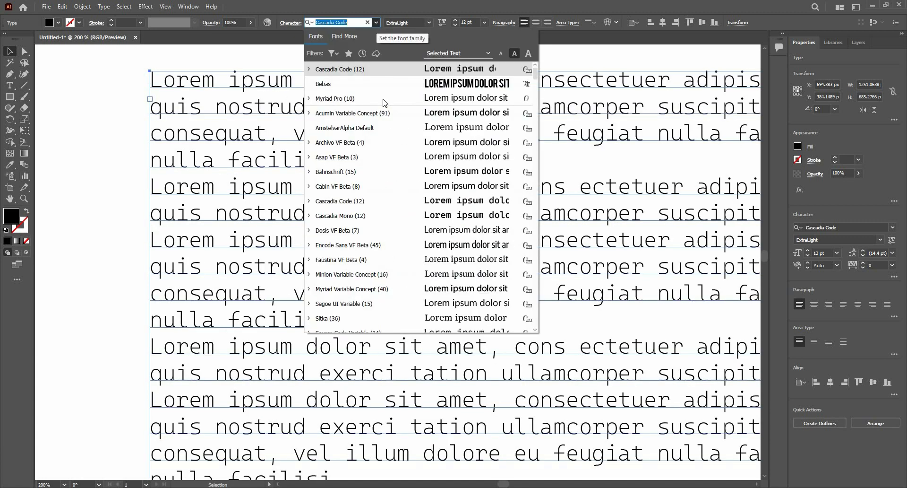
key(Return)
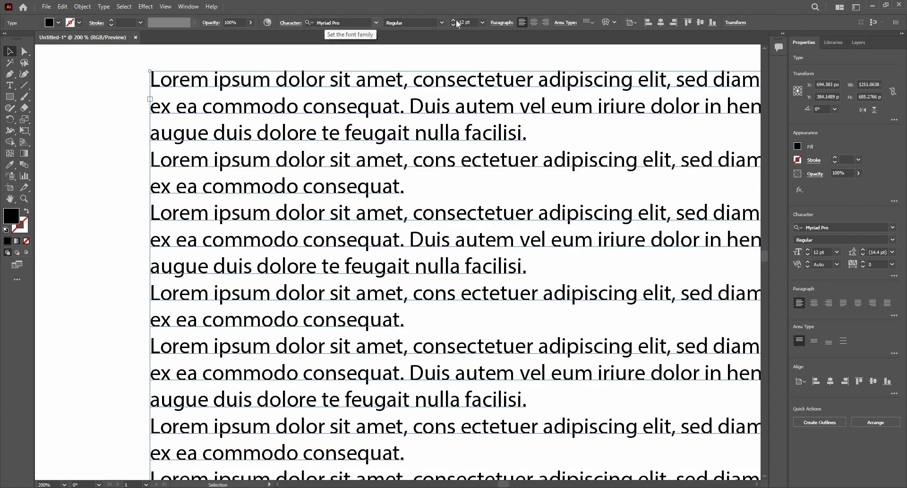
click(441, 23)
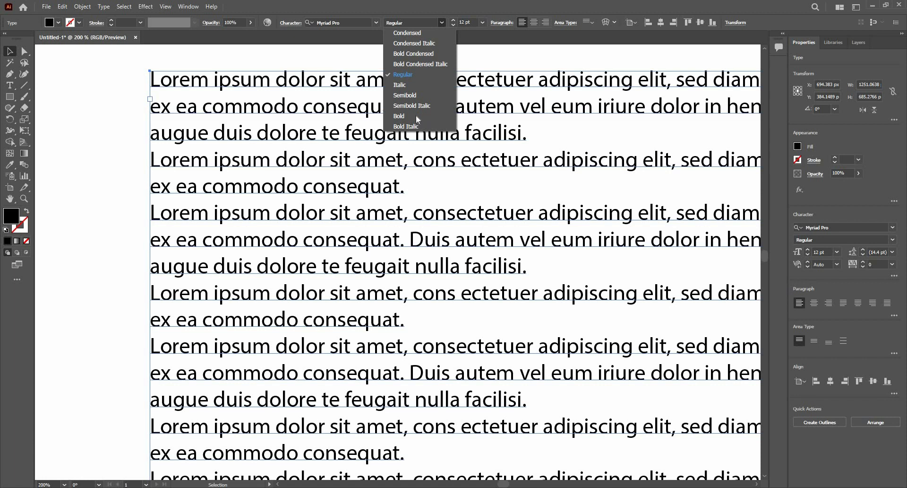
click(417, 116)
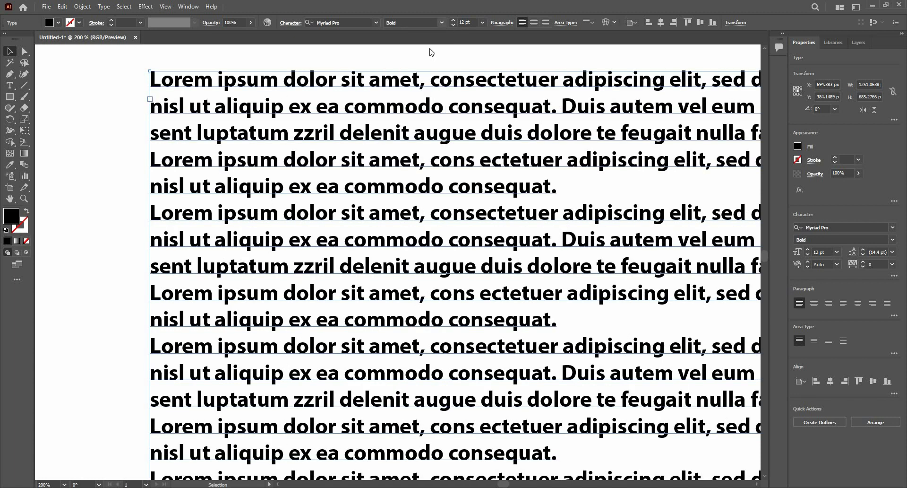
click(442, 23)
click(414, 53)
Preview the variable fonts on the large area text and change its font to Source Serif Variable
click(380, 22)
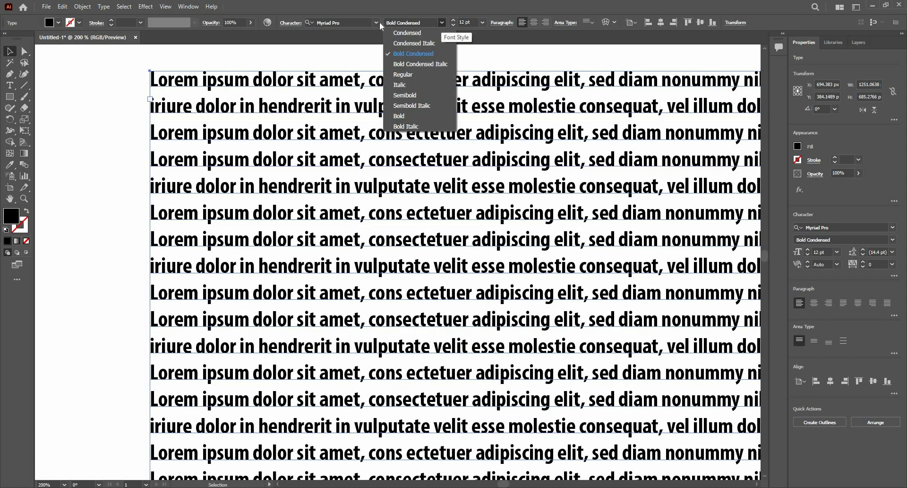
click(380, 24)
click(380, 25)
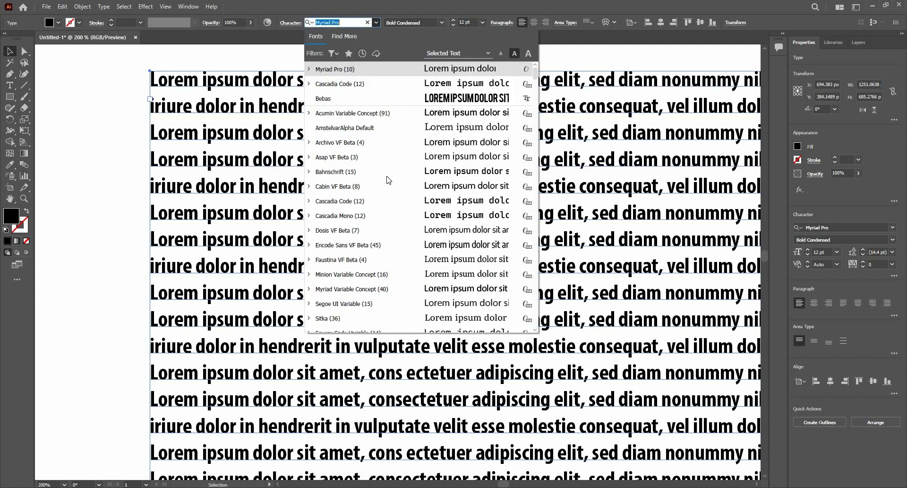
key(Down)
key(Down)
key(Down)
key(Down)
key(Down)
key(Down)
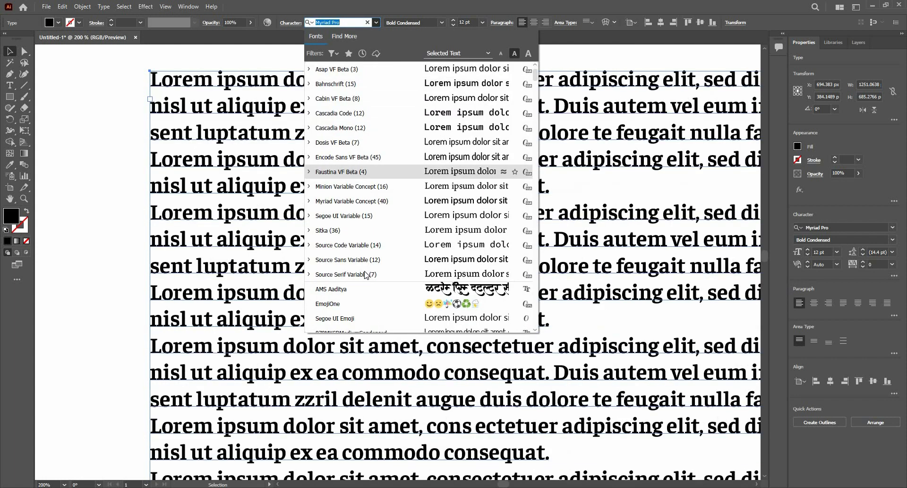
key(Return)
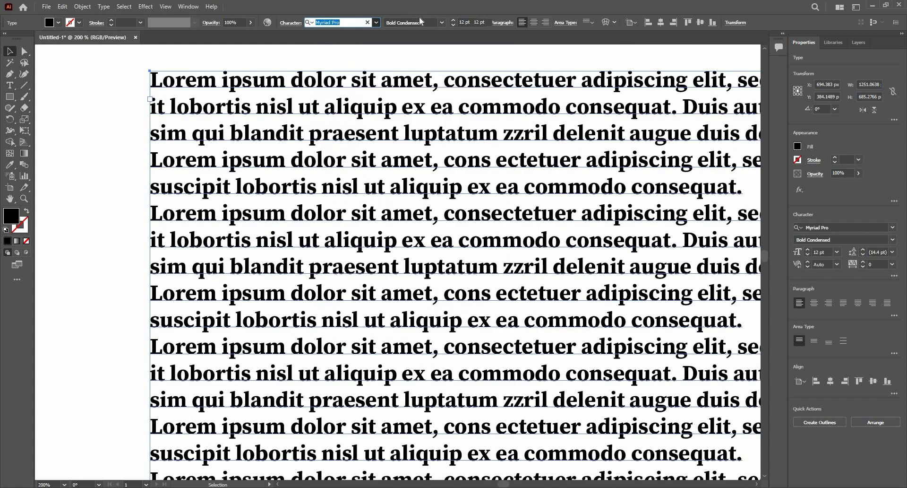
Set the font style of the area text to Roman
click(418, 23)
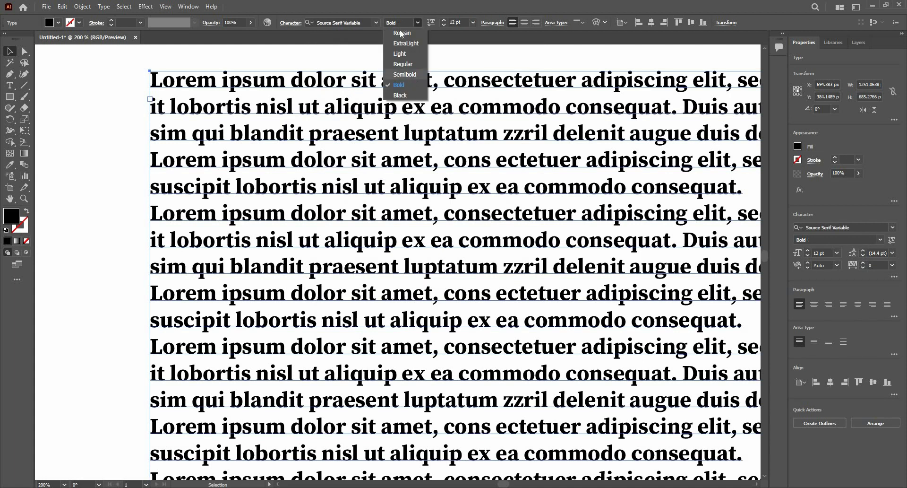
click(401, 33)
click(418, 24)
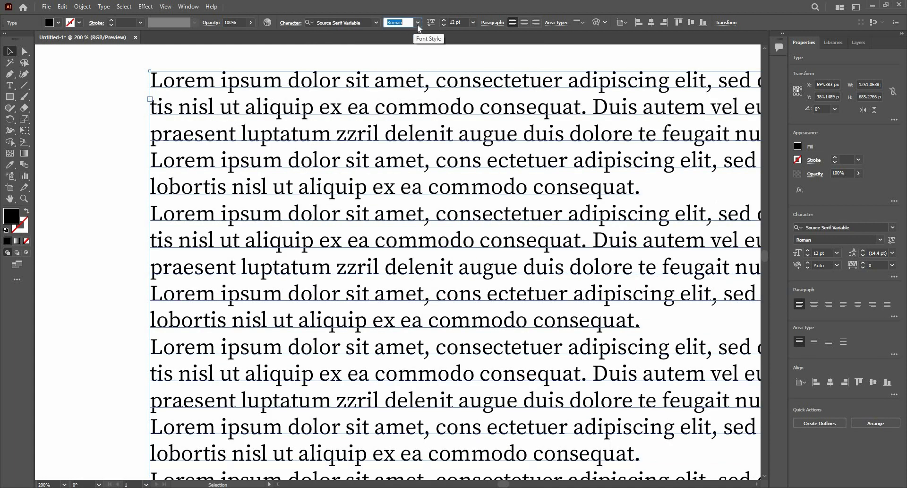
Make the area text heavier by adjusting the Weight of its variable font
click(430, 21)
click(432, 24)
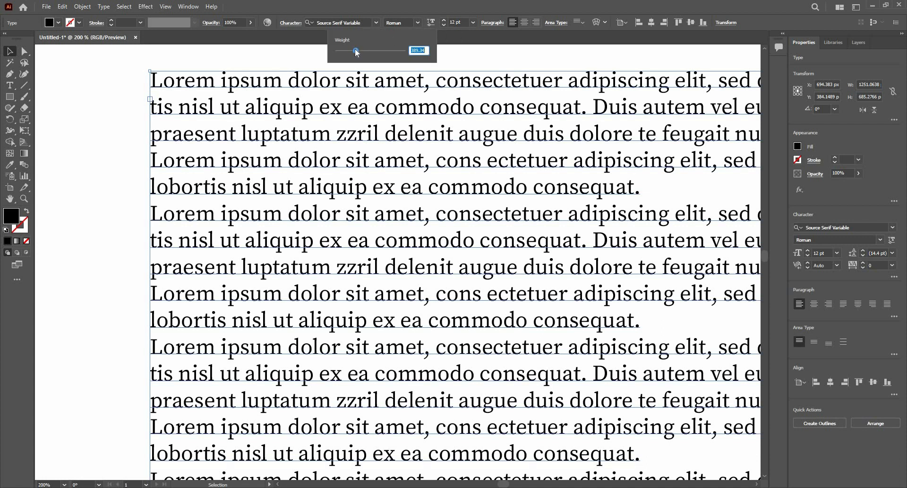
mouse_move(366, 49)
mouse_down()
mouse_move(387, 51)
mouse_move(372, 50)
mouse_up()
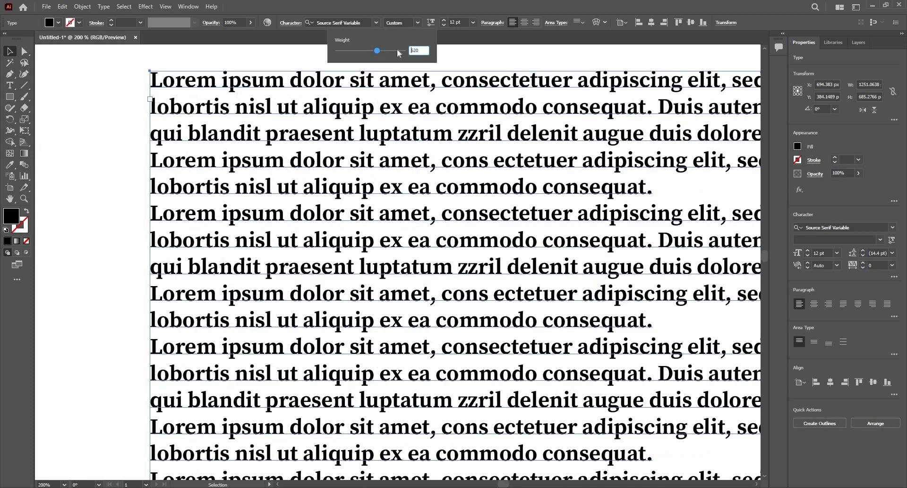
click(432, 22)
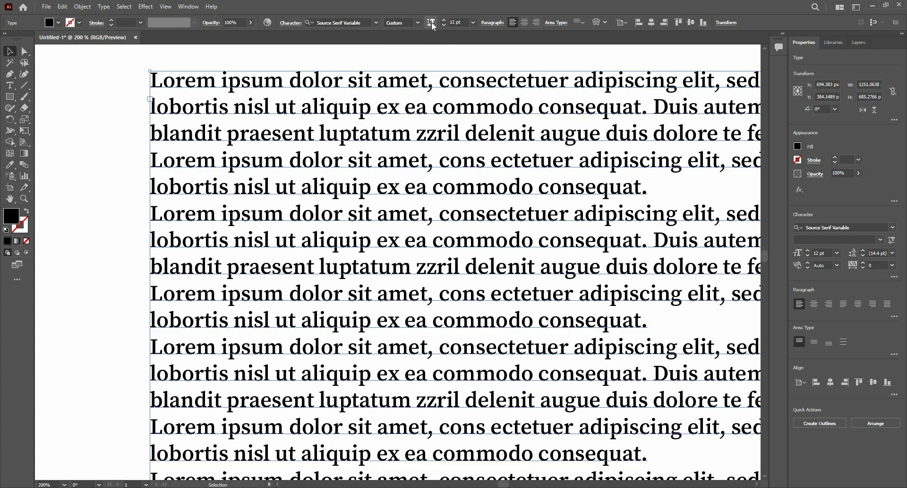
click(431, 22)
mouse_move(381, 50)
mouse_down()
mouse_move(415, 51)
mouse_move(380, 54)
mouse_up()
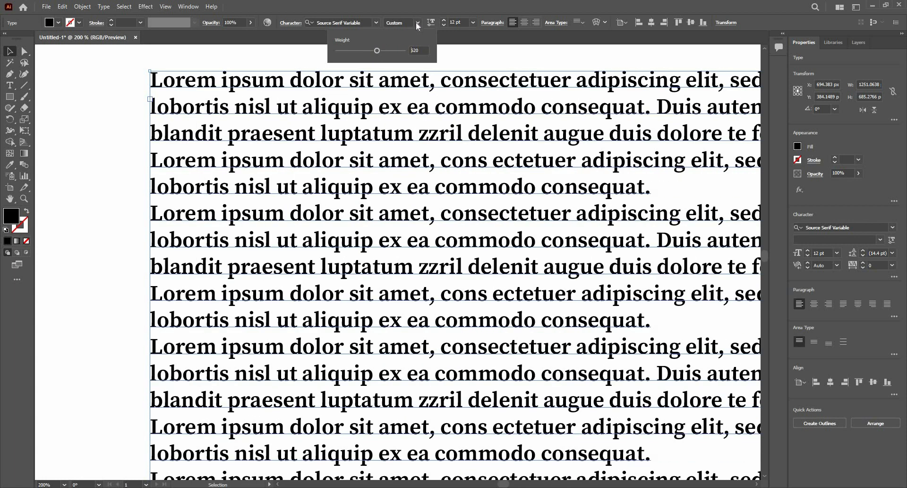
Set the area text's font style to Black and check its variable font Weight setting
click(417, 22)
click(403, 96)
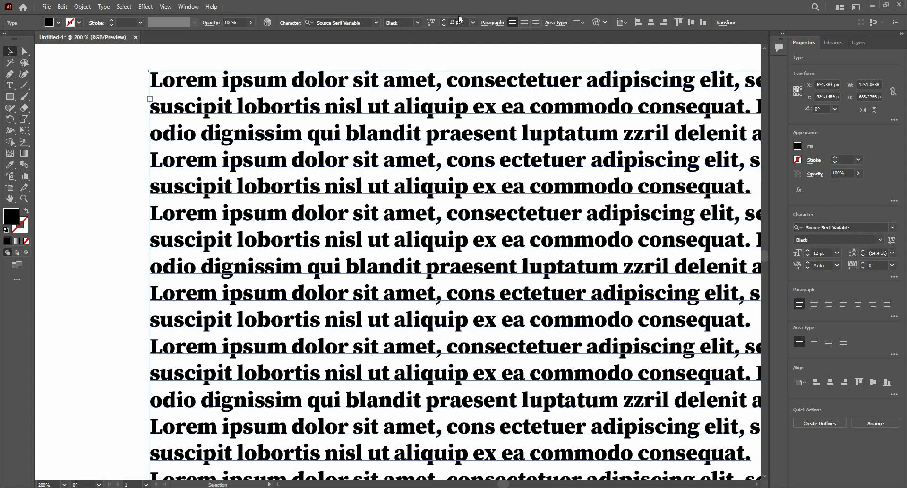
click(431, 22)
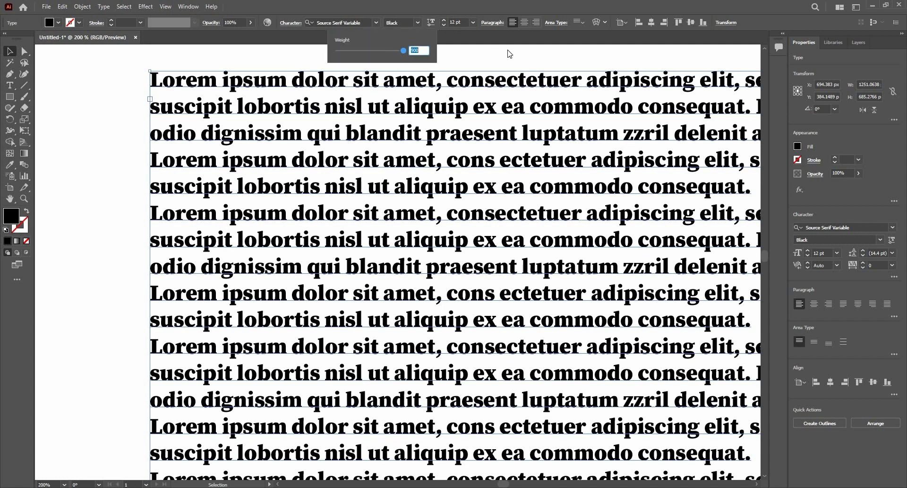
click(430, 23)
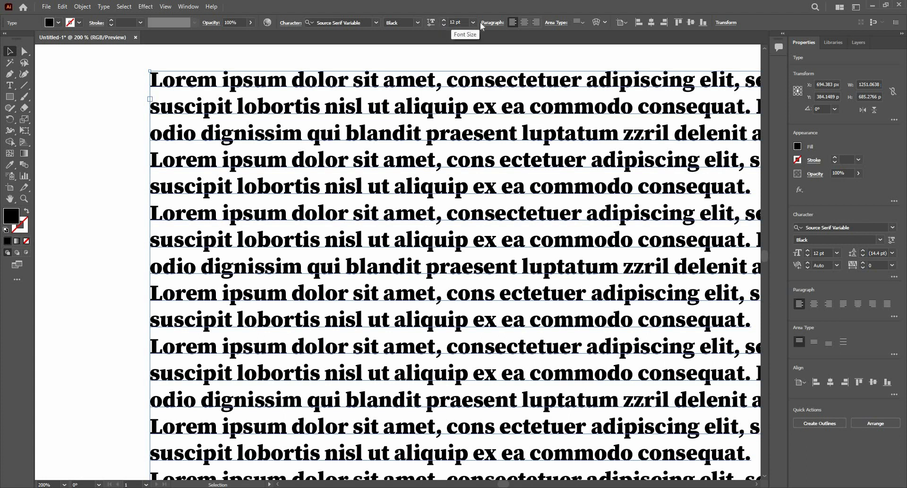
Increase the area text's font size to 15 pt in single-point increments
click(444, 21)
click(444, 22)
click(444, 22)
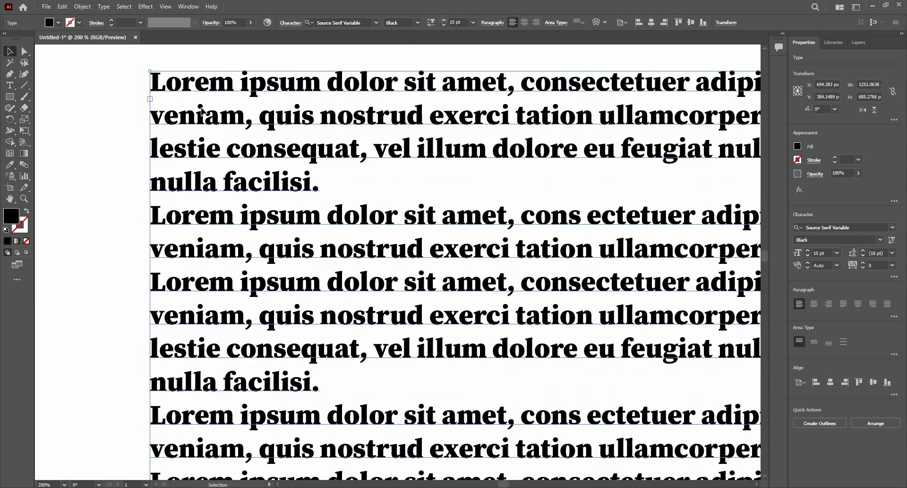
Enlarge the area text incrementally up to 55 pt and reduce it to 54 pt
key(ctrl+minus)
key(ctrl+minus)
key(ctrl+minus)
key(ctrl+minus)
key(ctrl+minus)
key(ctrl+equal)
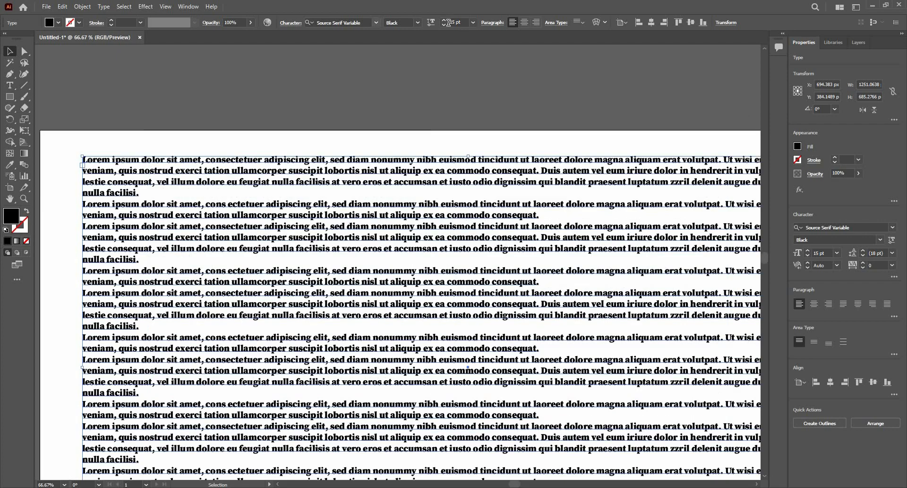
click(444, 20)
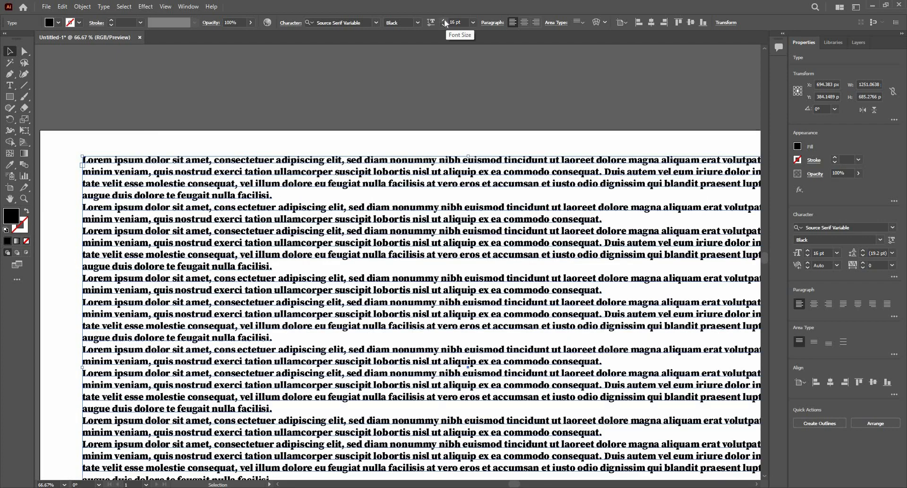
click(445, 20)
click(444, 21)
click(444, 20)
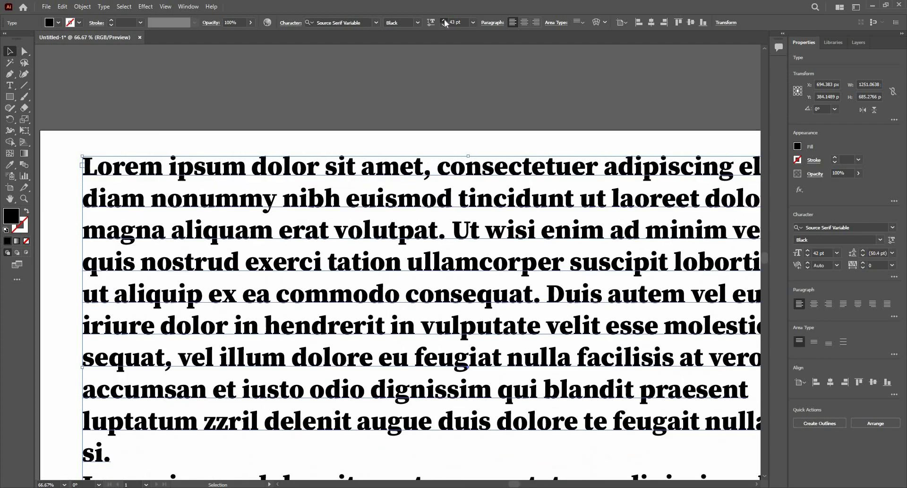
click(444, 20)
scroll(314, 174, down, 3)
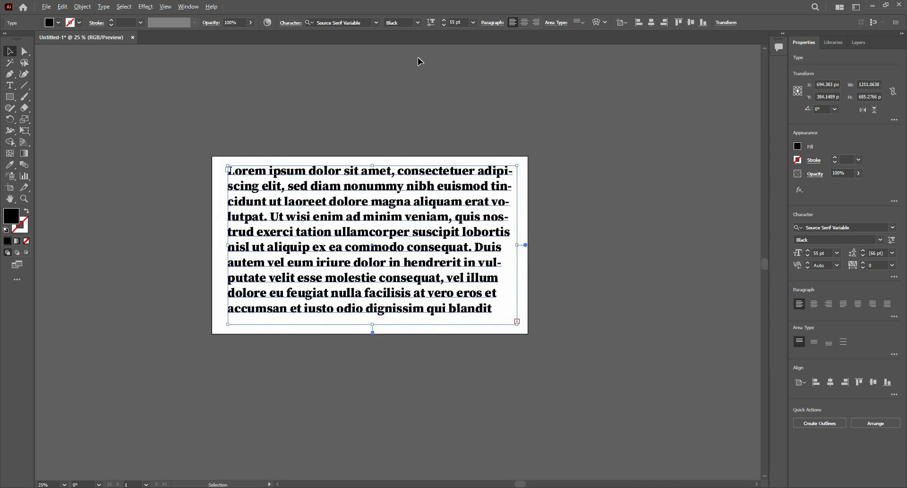
scroll(372, 181, up, 2)
key(Down)
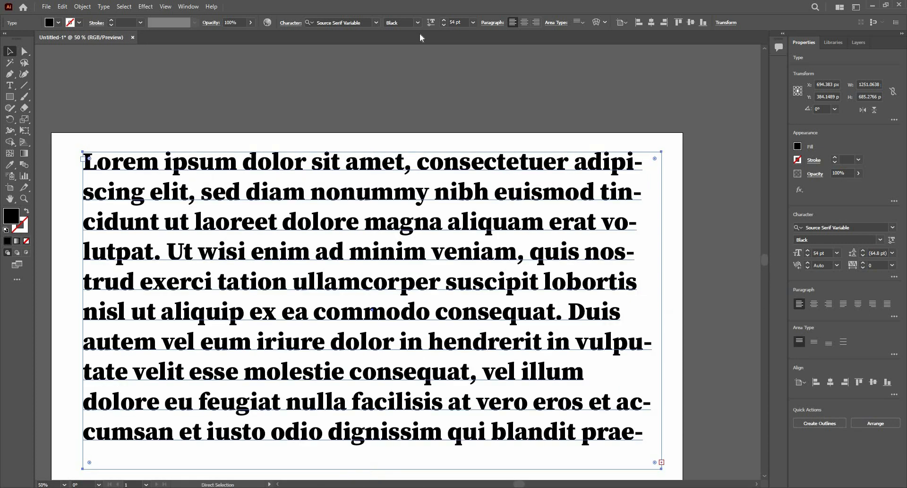
Look through the preset font sizes and set the area text to 40 pt
click(474, 24)
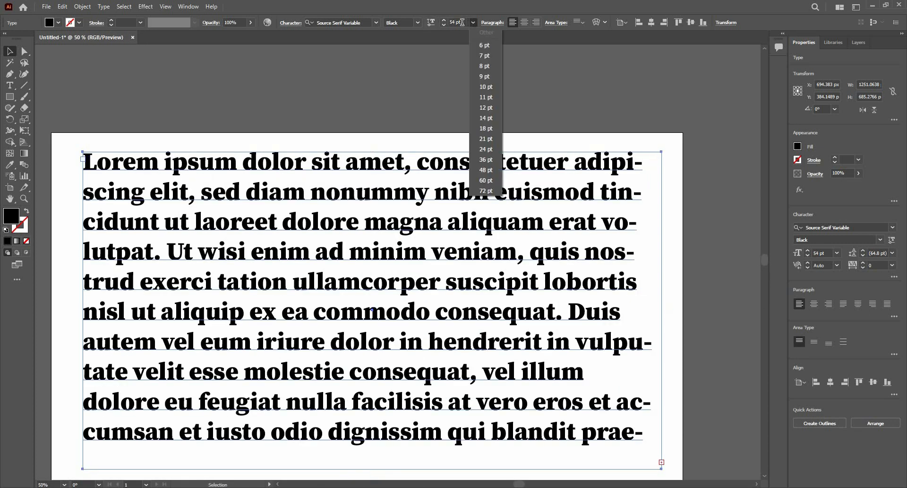
click(461, 23)
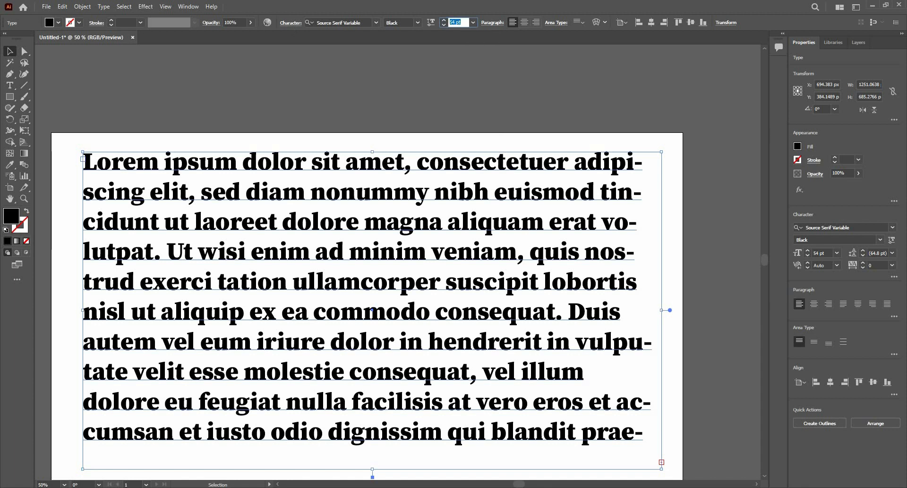
key(Return)
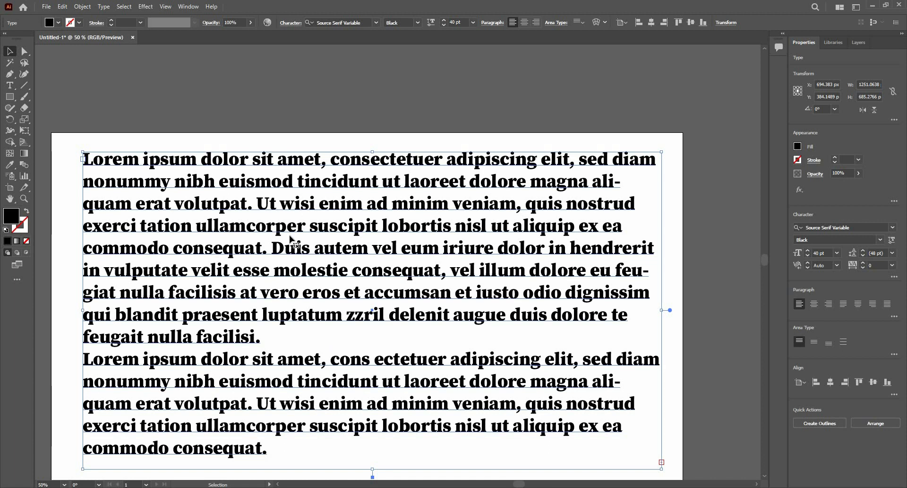
Right-align the paragraph text and set its vertical Area Type alignment to Center
scroll(326, 232, down, 1)
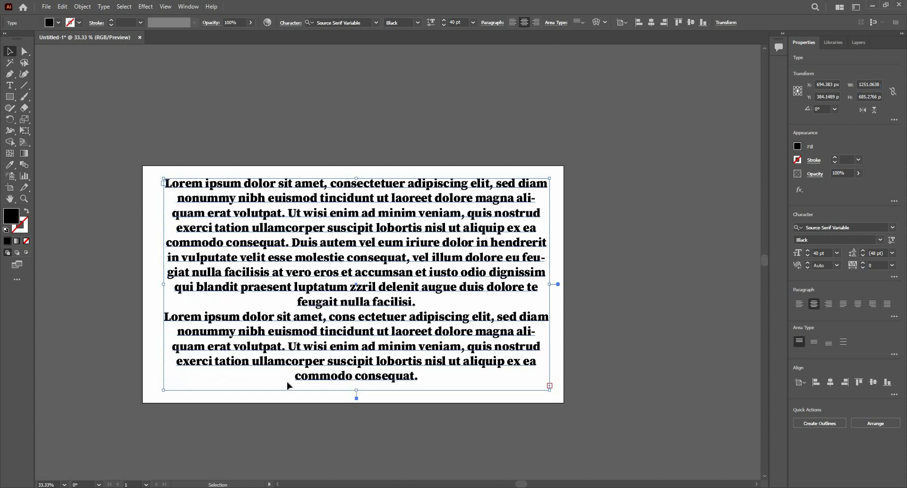
click(537, 23)
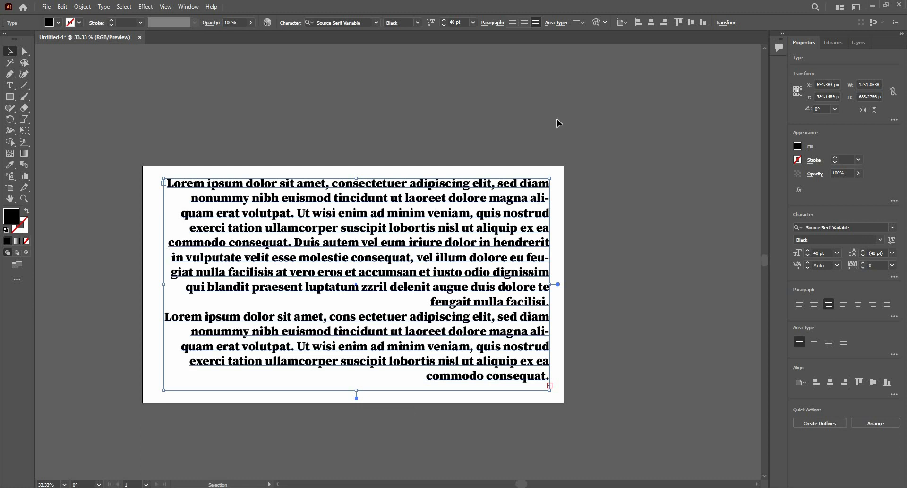
click(580, 23)
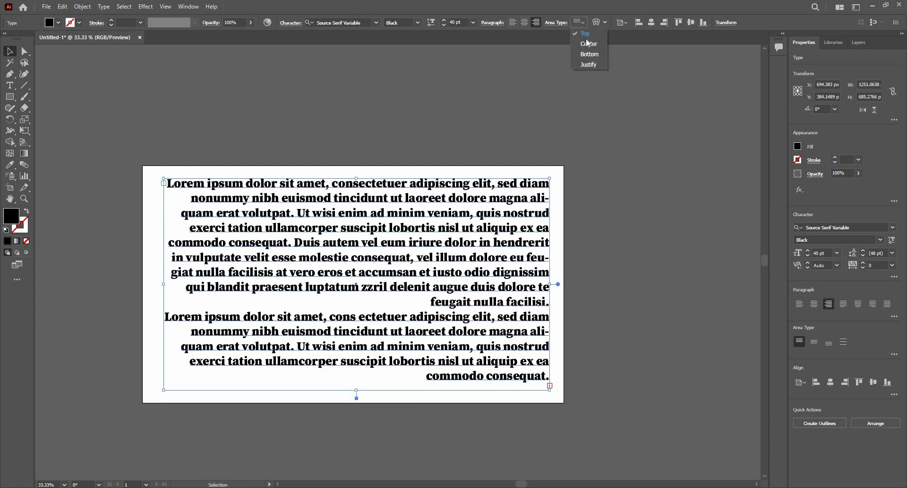
click(589, 44)
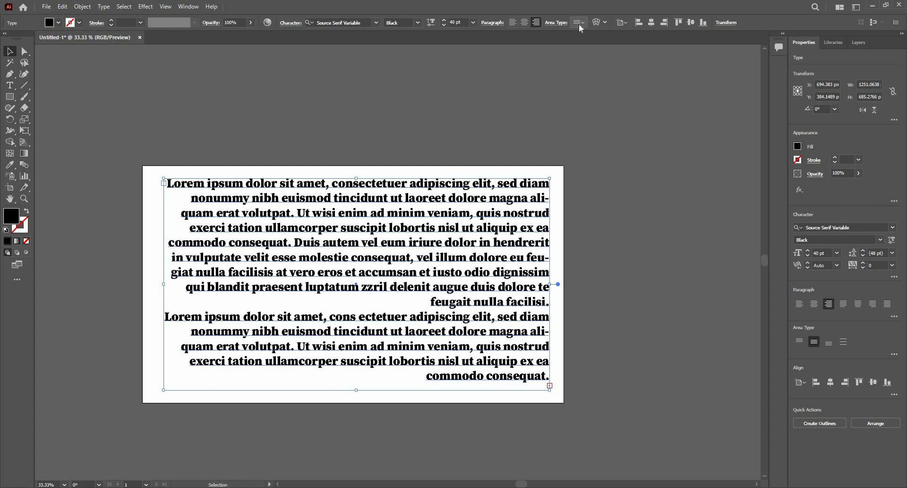
click(580, 25)
click(580, 24)
Open the Character panel and move it to the empty canvas beside the artboard
click(187, 7)
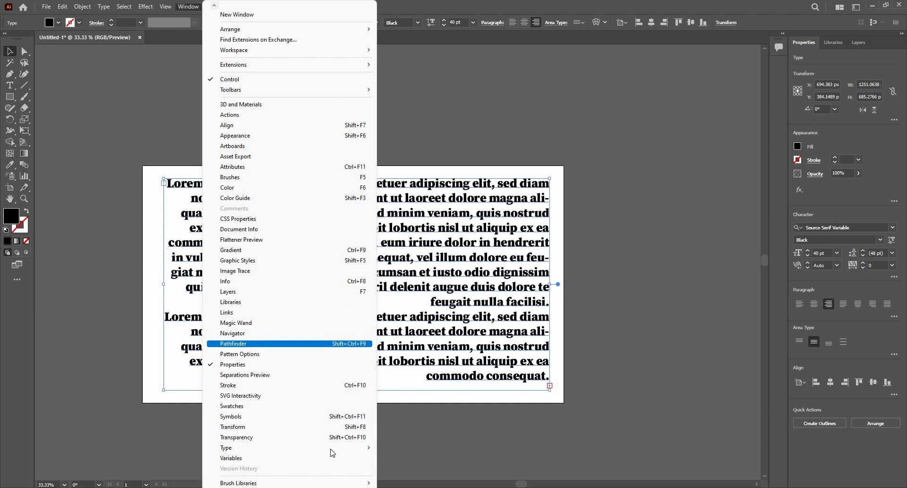
mouse_move(333, 448)
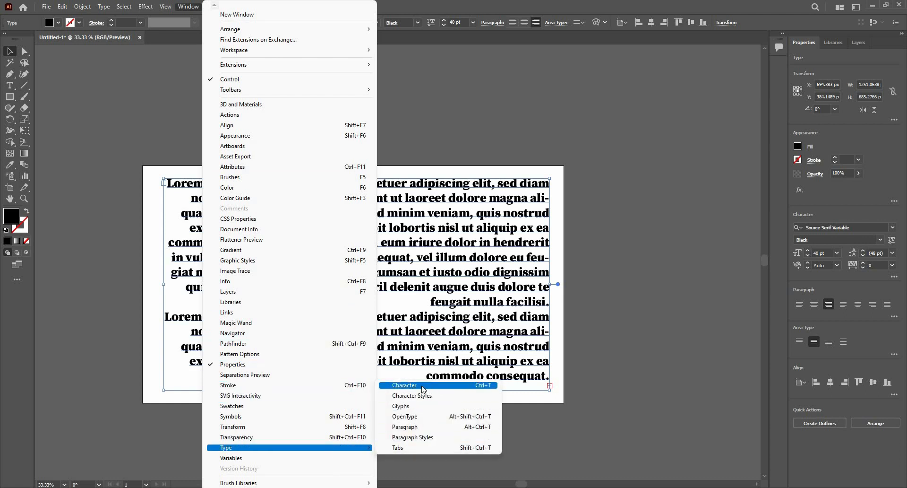
click(482, 386)
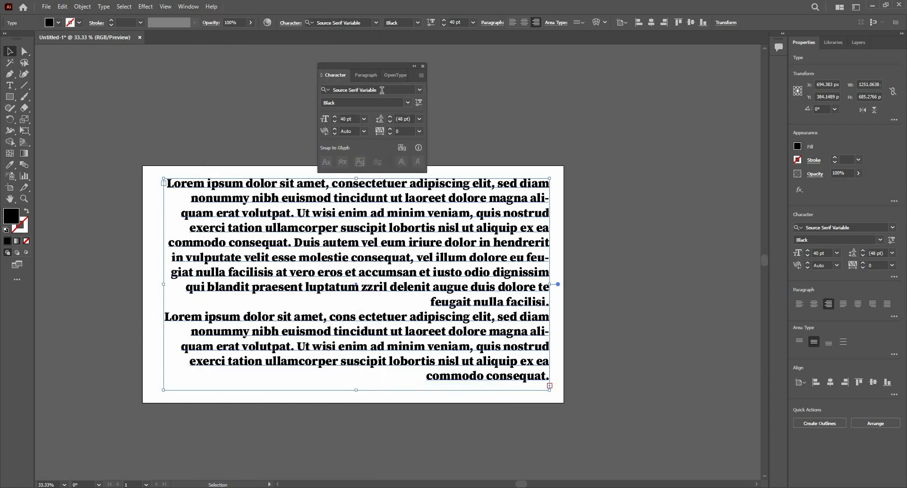
drag(659, 80, 722, 126)
click(728, 109)
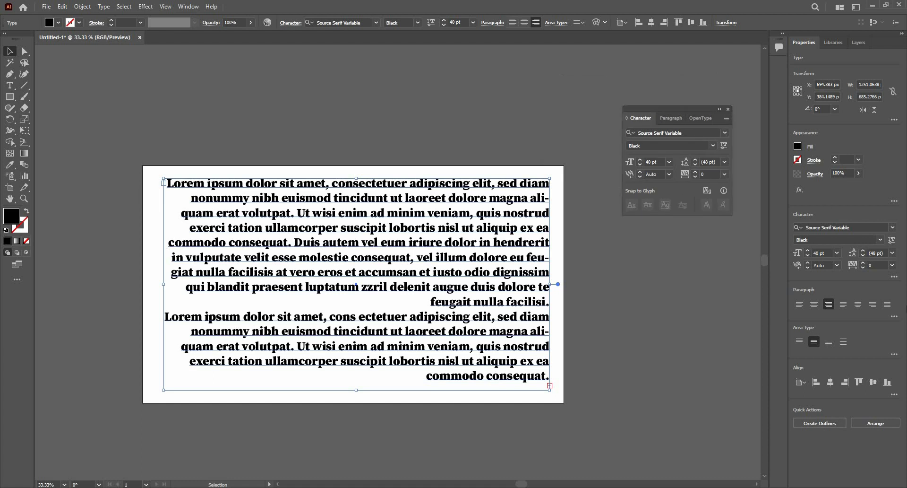
Deselect the area text and reopen the Character panel
click(894, 277)
click(894, 277)
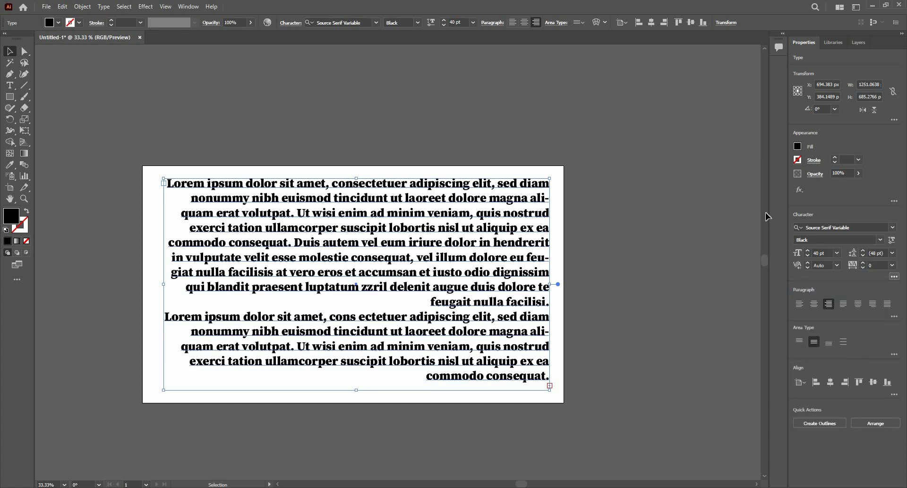
click(194, 8)
click(544, 165)
click(544, 166)
key(ctrl+t)
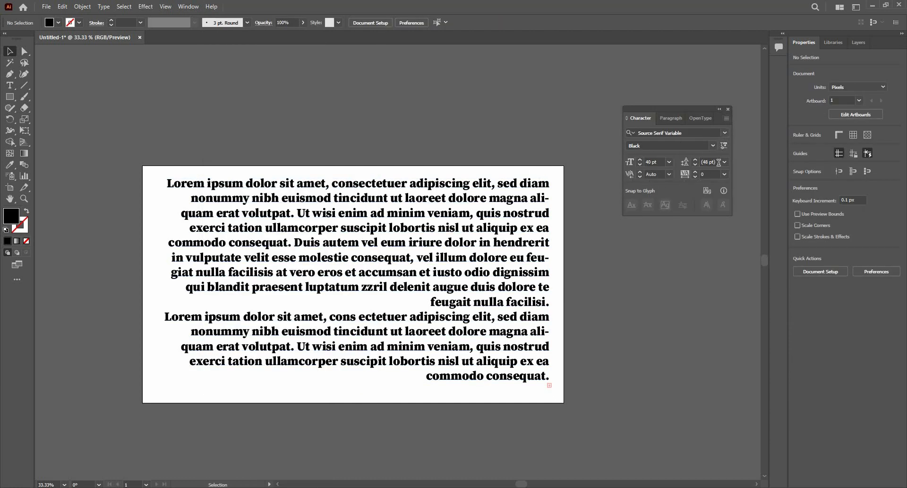
Show the Character panel's additional options and hide them again
click(727, 119)
click(765, 122)
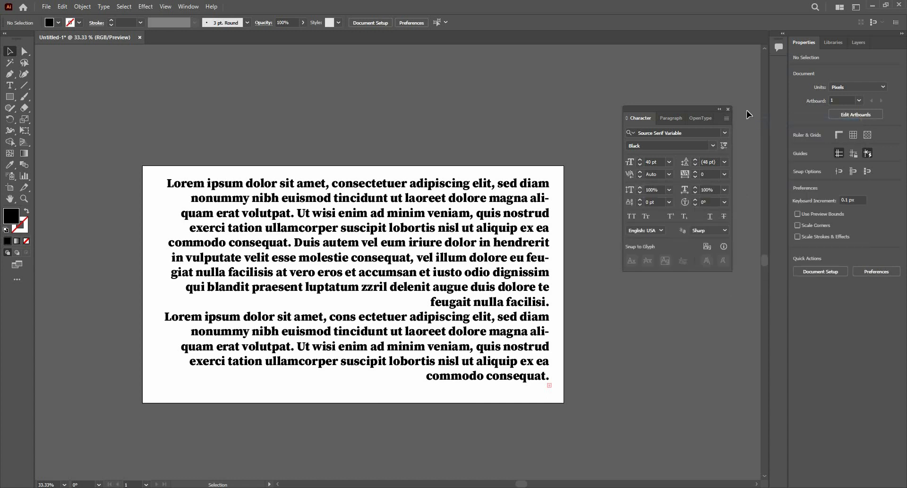
click(726, 119)
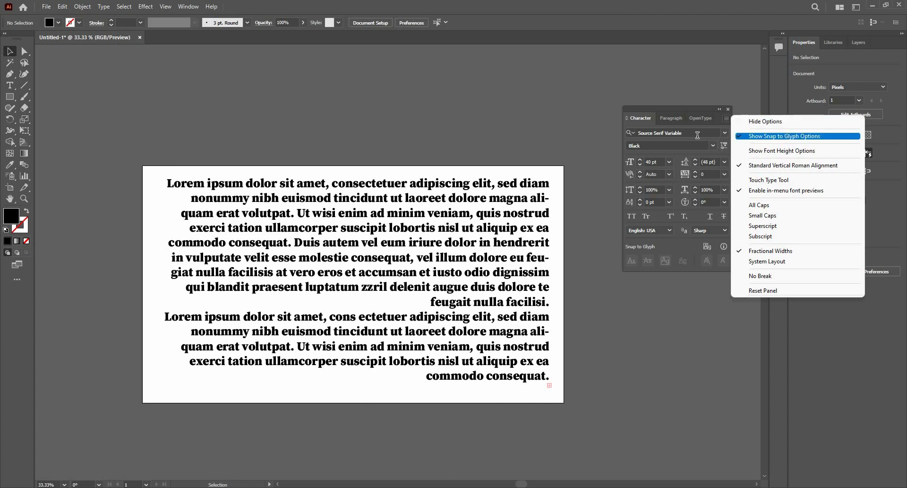
click(752, 122)
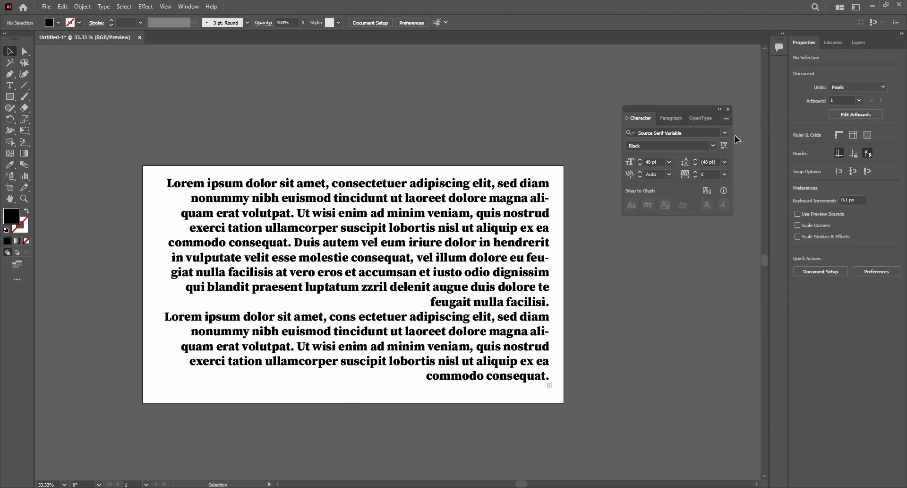
Select the area text and browse the font list, keeping the current font
click(699, 132)
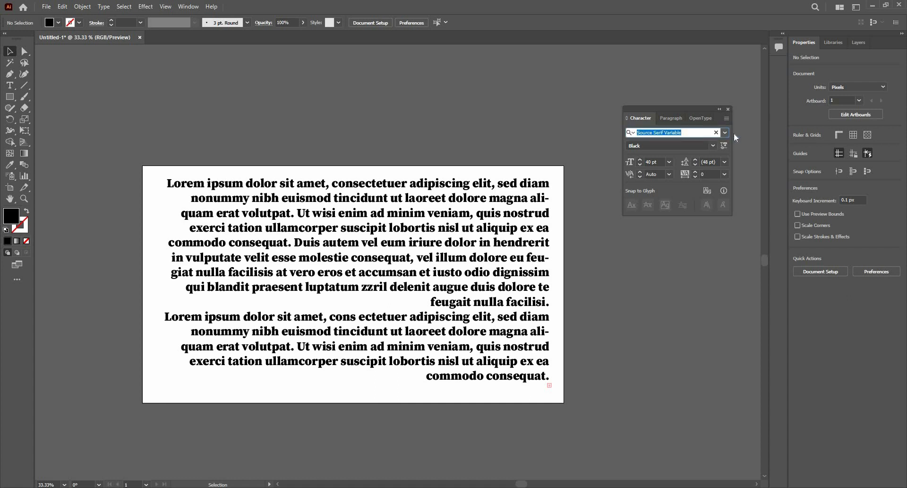
click(374, 52)
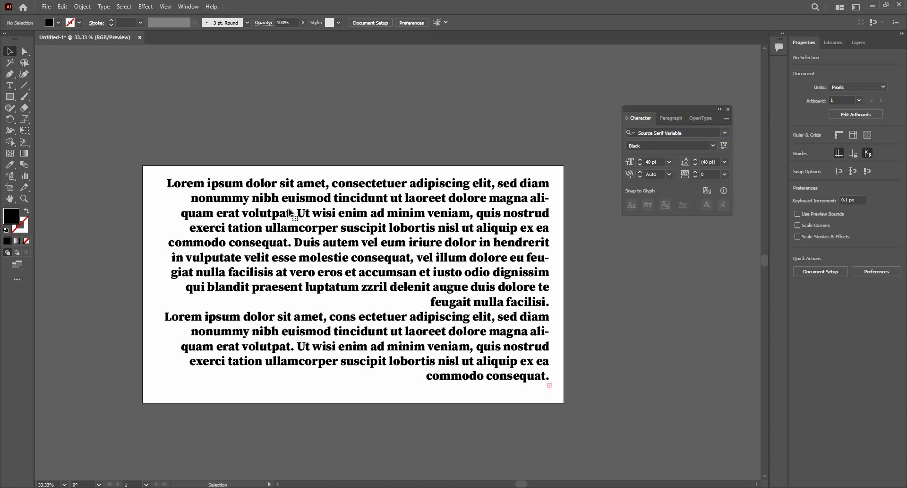
click(331, 199)
click(376, 23)
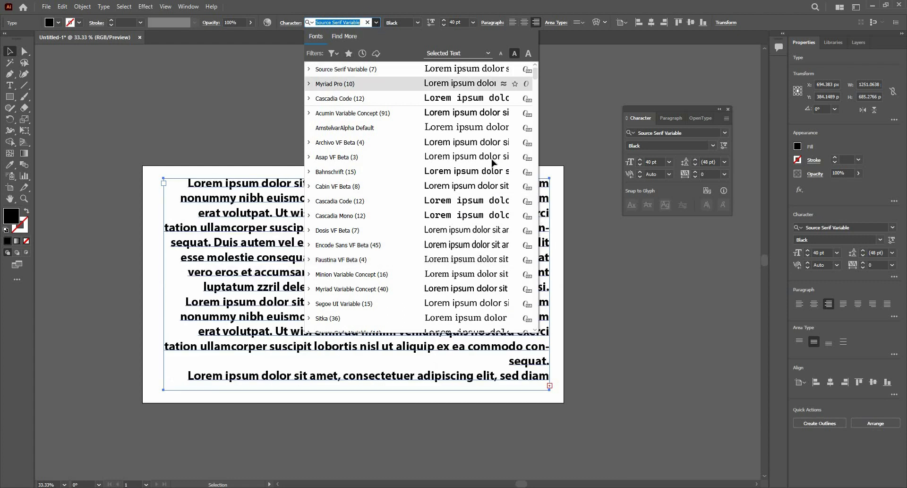
click(475, 333)
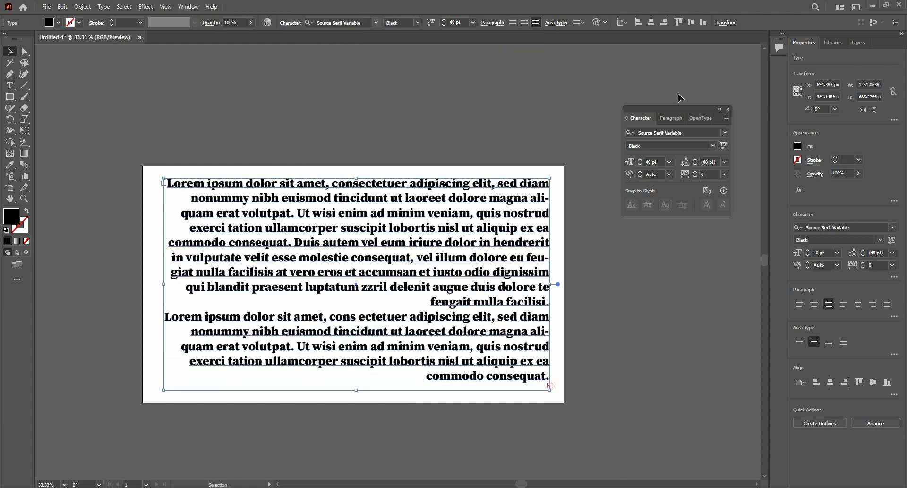
Set the area text's font to Myriad Variable Concept with the Italic style
click(725, 133)
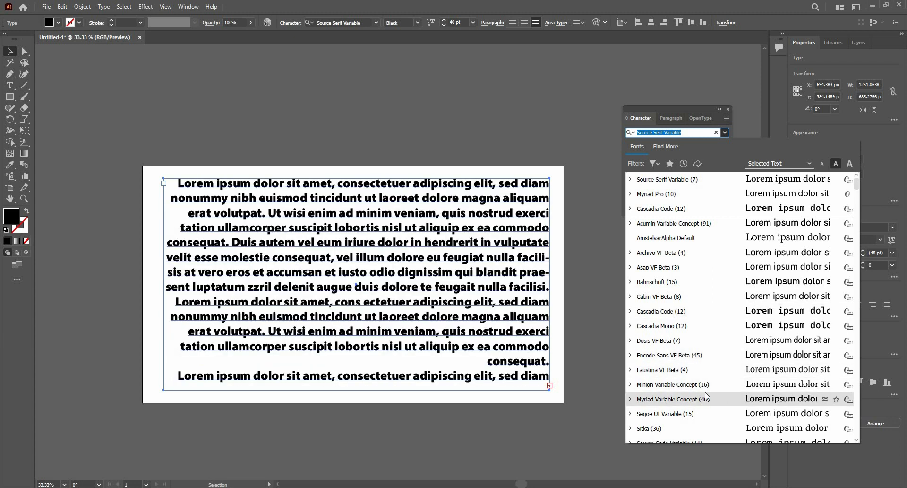
click(707, 396)
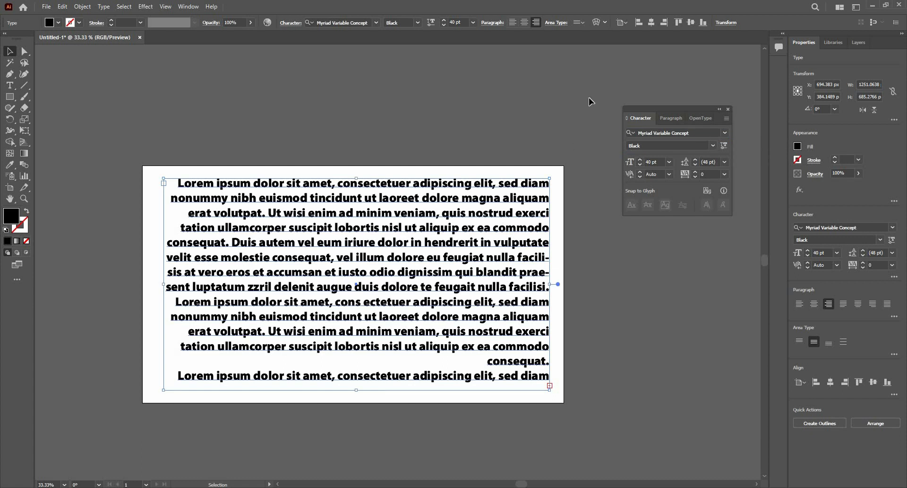
click(713, 146)
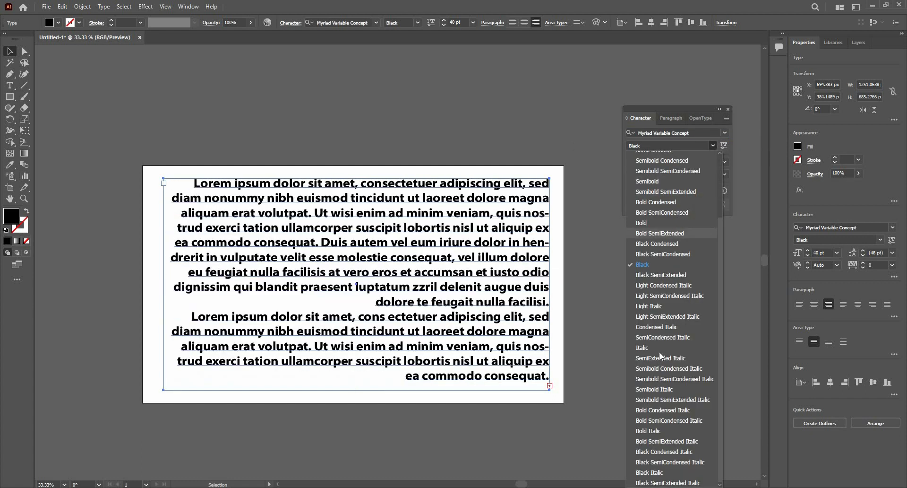
click(659, 350)
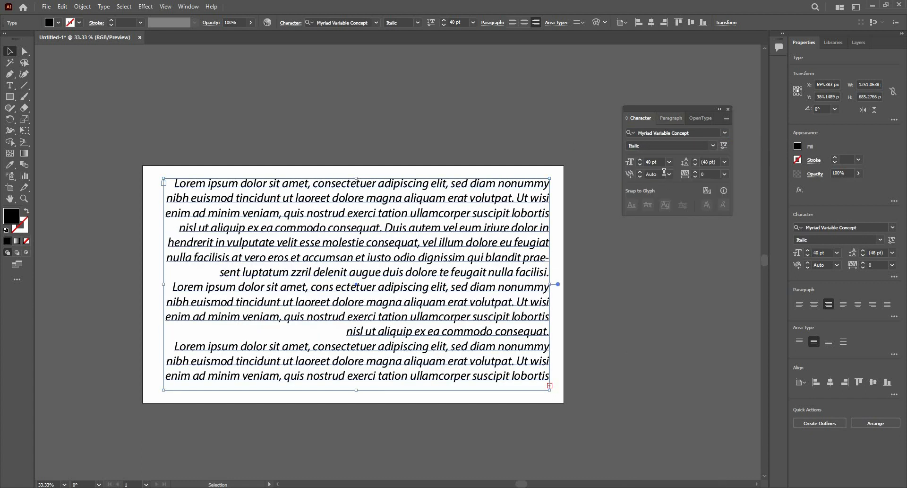
Set the variable font's weight to its maximum of 900 and its width to 70
click(727, 146)
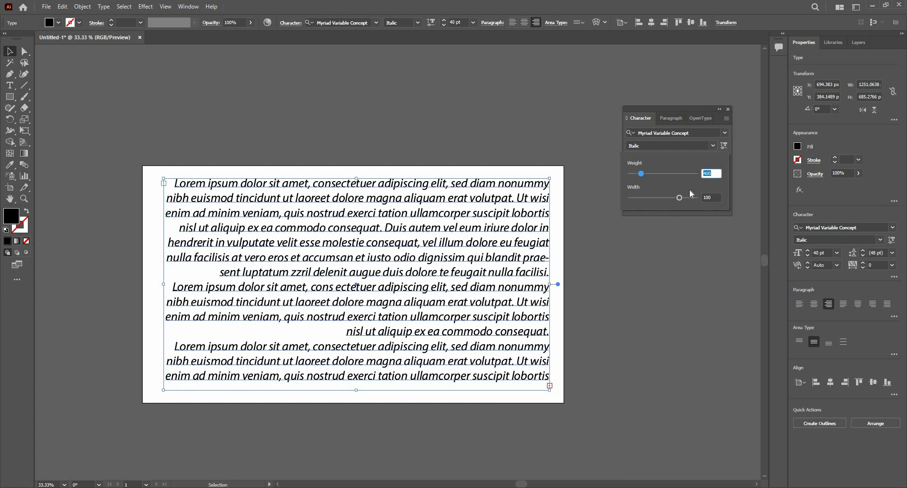
drag(679, 197, 611, 207)
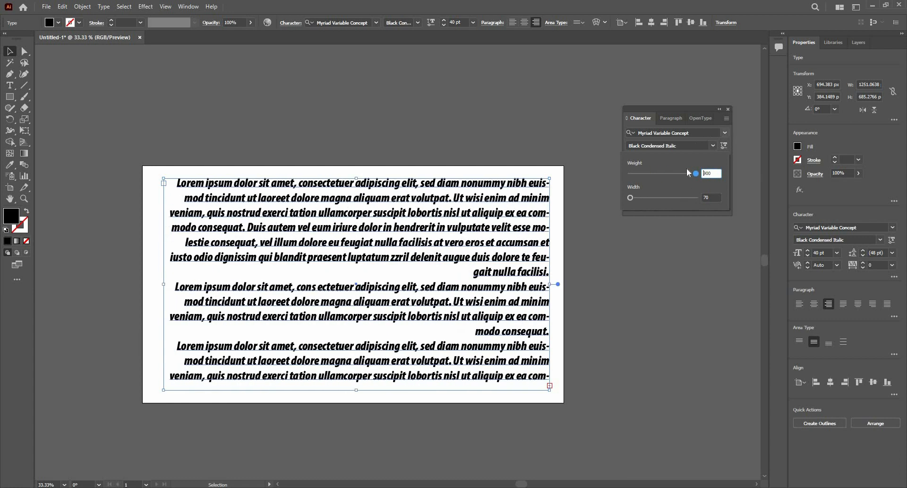
key(Escape)
Step the text's font size up a few points and back down to 40 pt
click(640, 160)
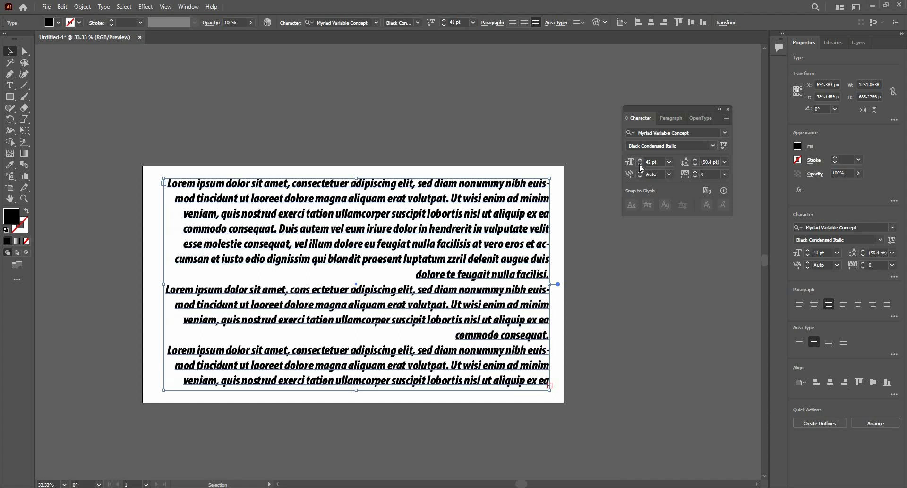
click(639, 160)
click(640, 161)
click(640, 165)
click(640, 165)
click(640, 165)
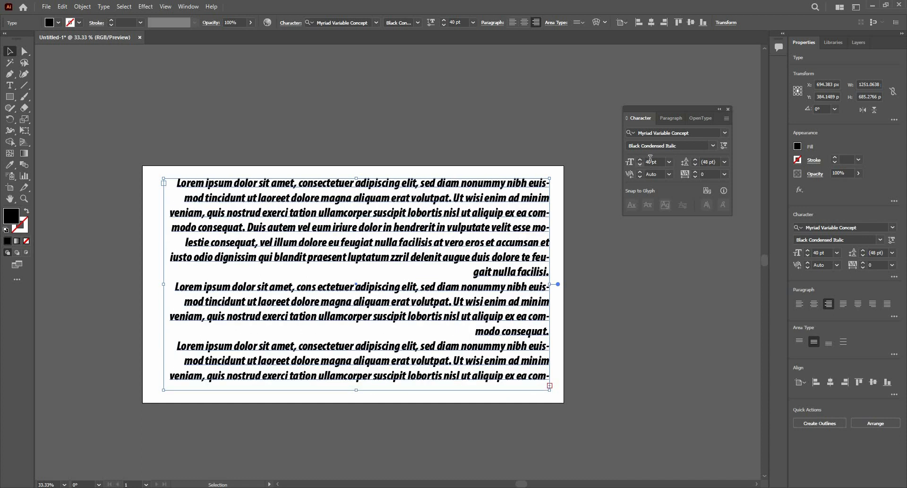
Increase the area text's font size to 47 pt in 1 pt steps
click(630, 162)
key(Up)
key(Up)
key(Up)
key(Up)
key(Up)
key(Up)
key(Up)
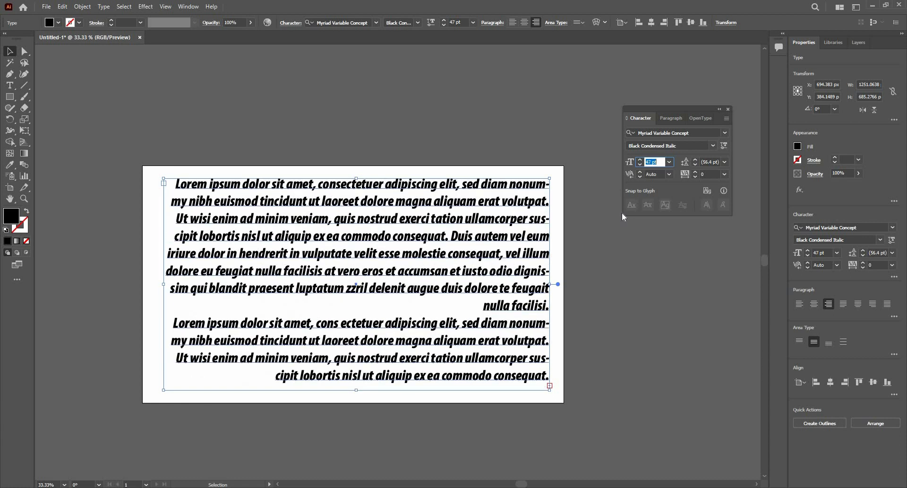
Reduce the area text's font size to 38 pt in 1 pt steps
key(Down)
key(Down)
key(Down)
key(Down)
key(Down)
key(Down)
key(Down)
key(Down)
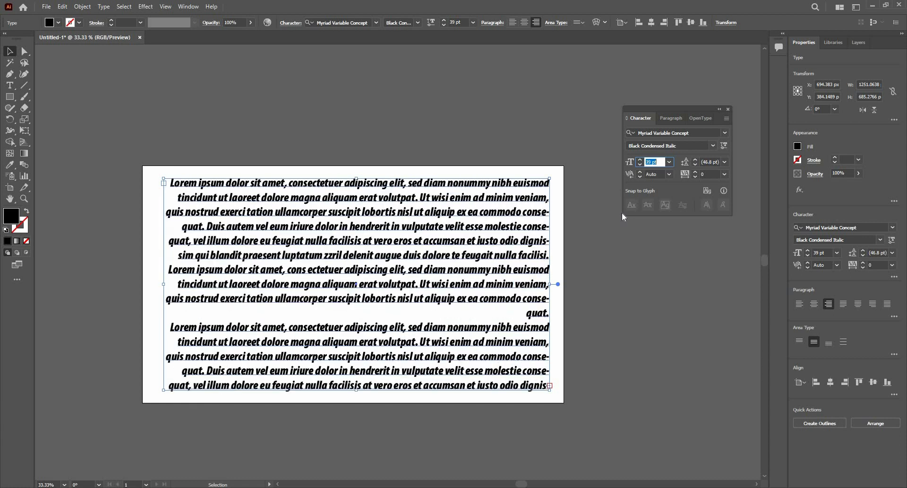
key(Down)
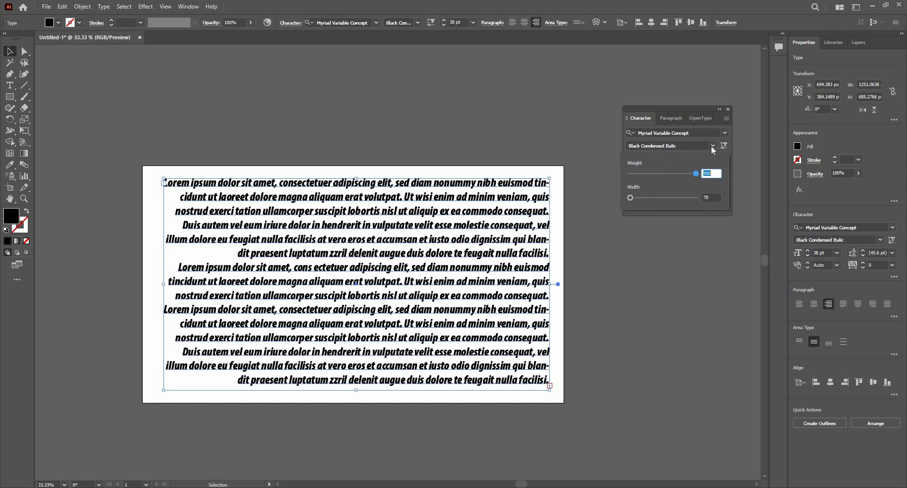
Change the area text's font style to Light
click(712, 146)
scroll(660, 174, up, 5)
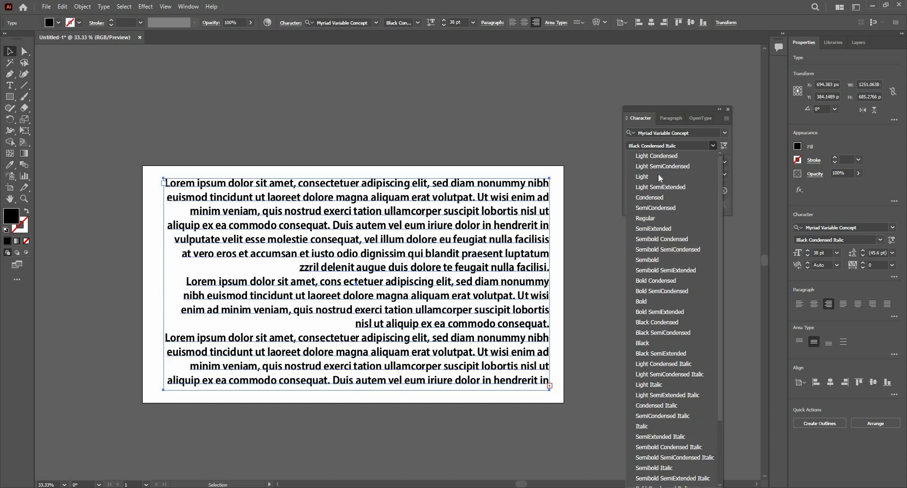
click(658, 174)
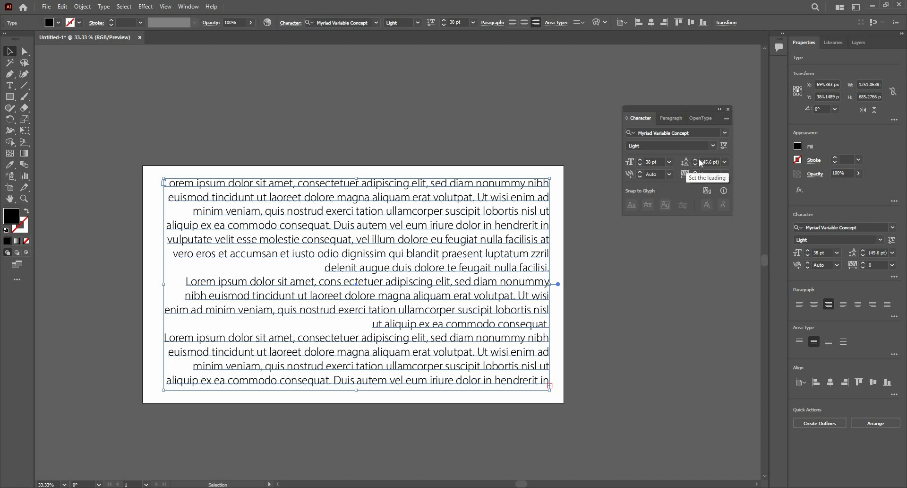
Increase the area text's leading to 55 pt and return it to Auto
click(697, 159)
click(696, 159)
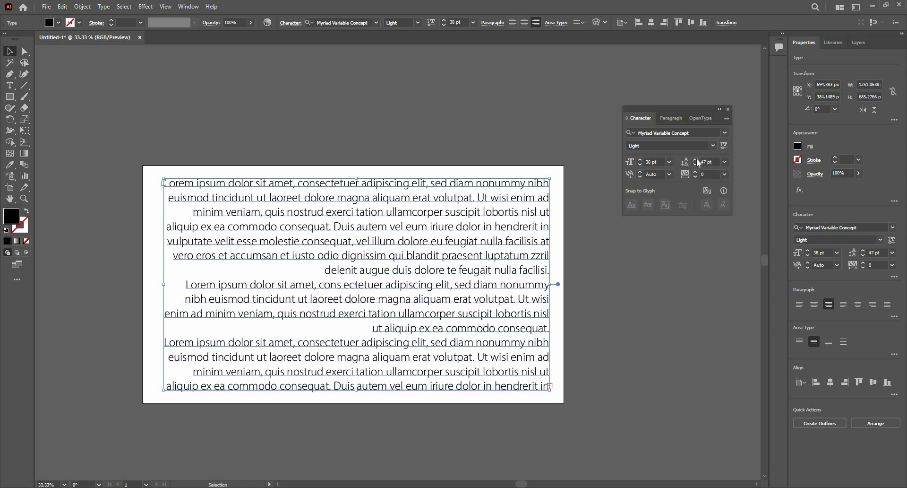
click(696, 159)
click(697, 158)
click(697, 160)
click(696, 160)
click(696, 159)
click(696, 159)
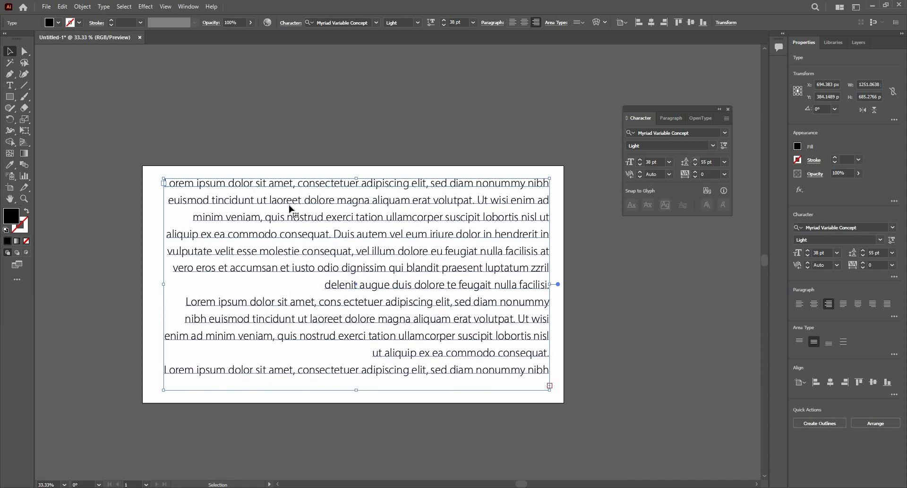
click(724, 162)
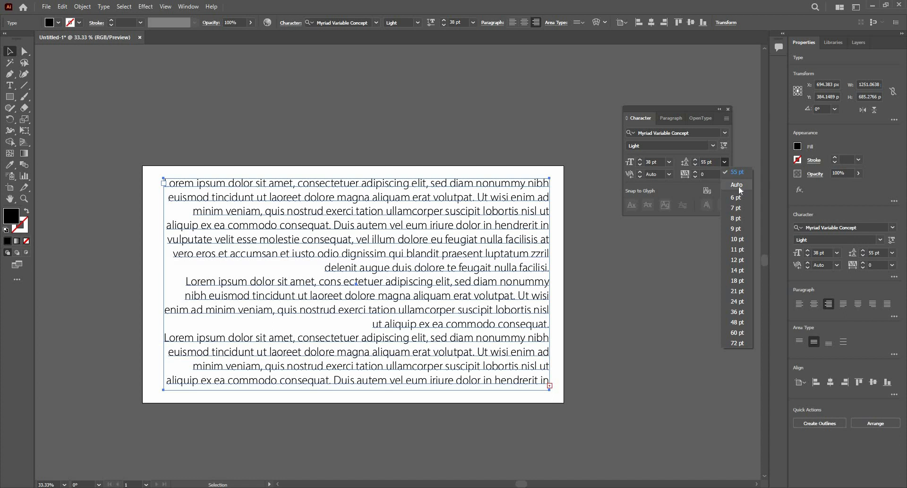
click(738, 186)
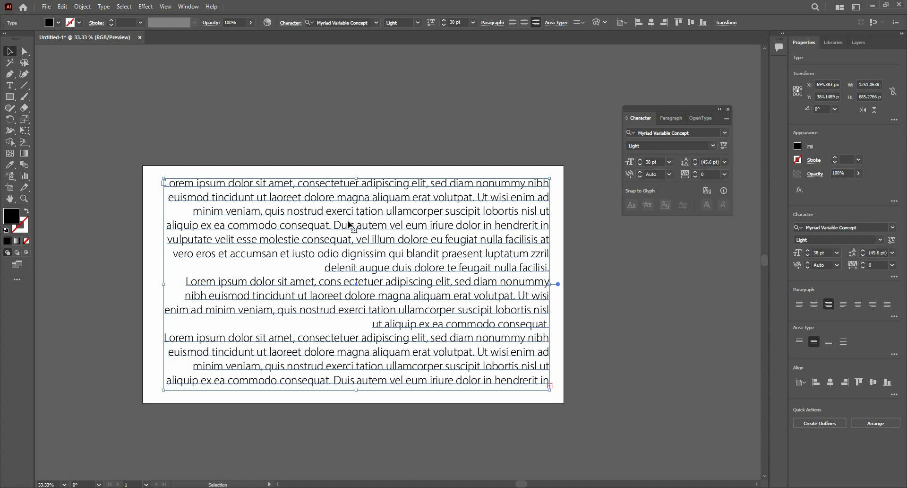
Raise the font size to 44 pt with Auto leading and lower it to 40 pt
scroll(194, 194, up, 1)
scroll(438, 187, down, 1)
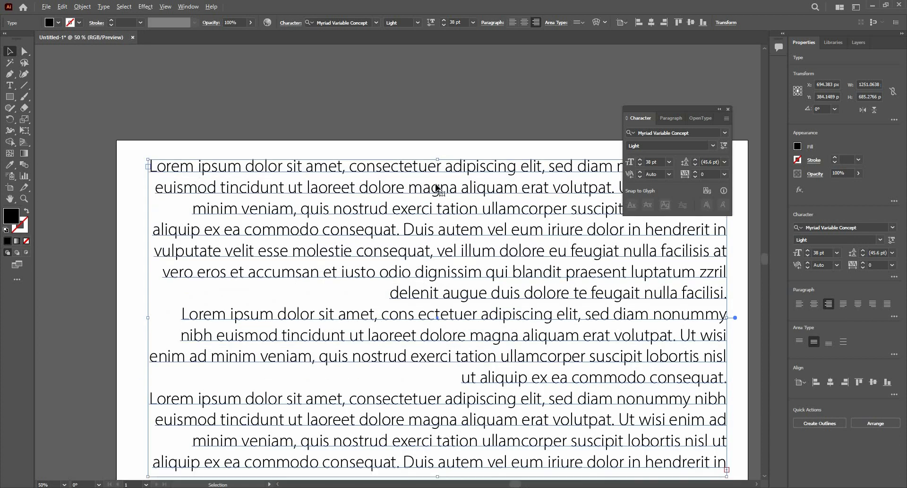
click(640, 160)
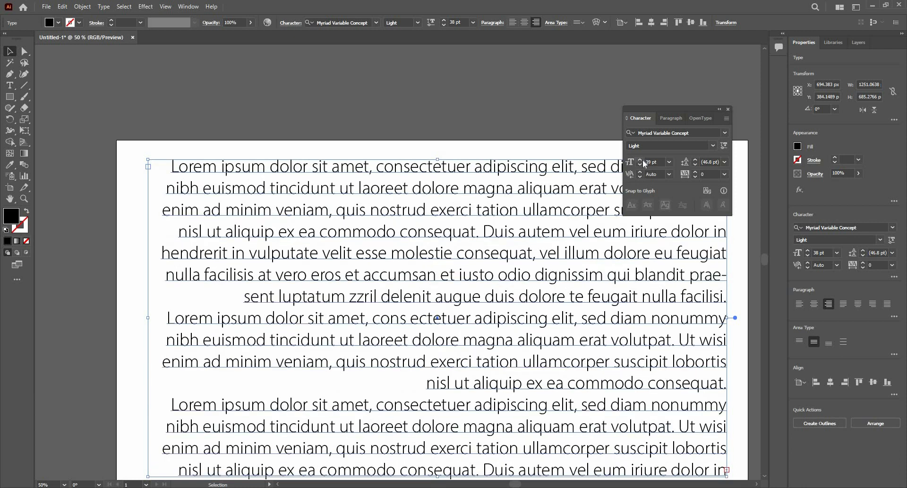
key(Up)
key(Up)
key(Up)
key(Up)
key(Up)
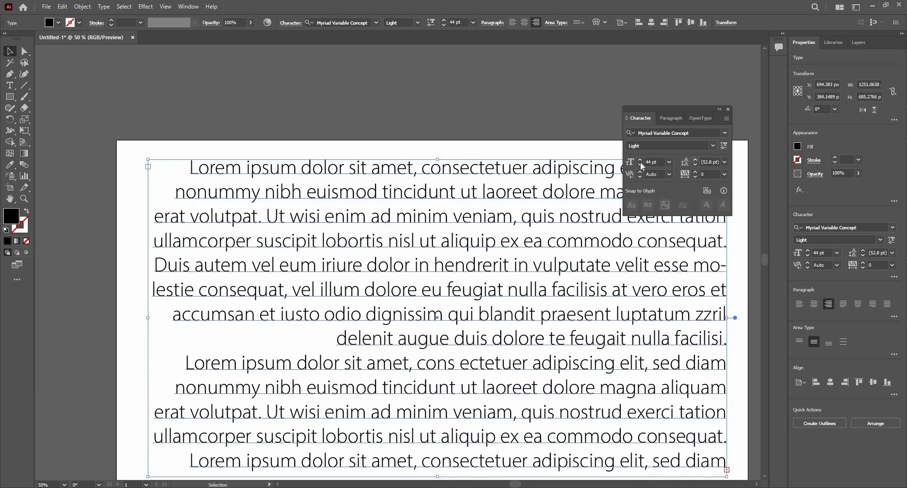
key(Down)
key(Down)
key(Down)
key(Down)
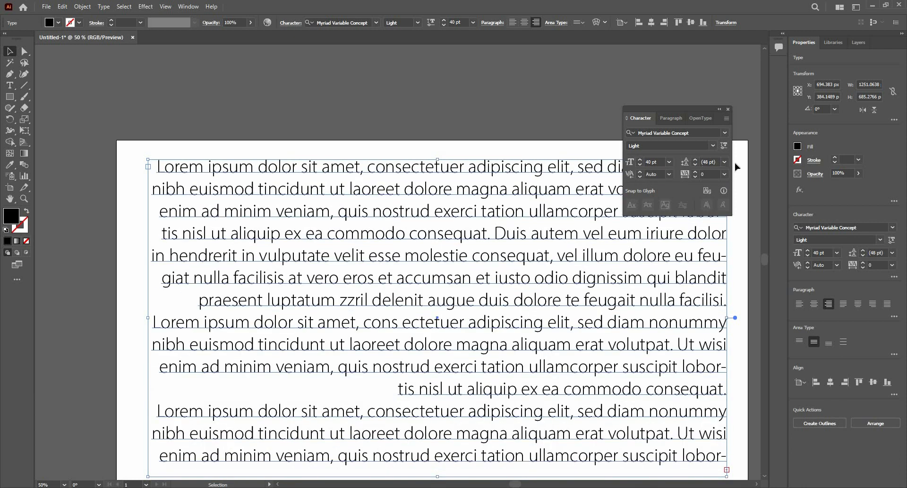
Fix the leading at 36 pt and increase the font size to 75 pt
click(724, 162)
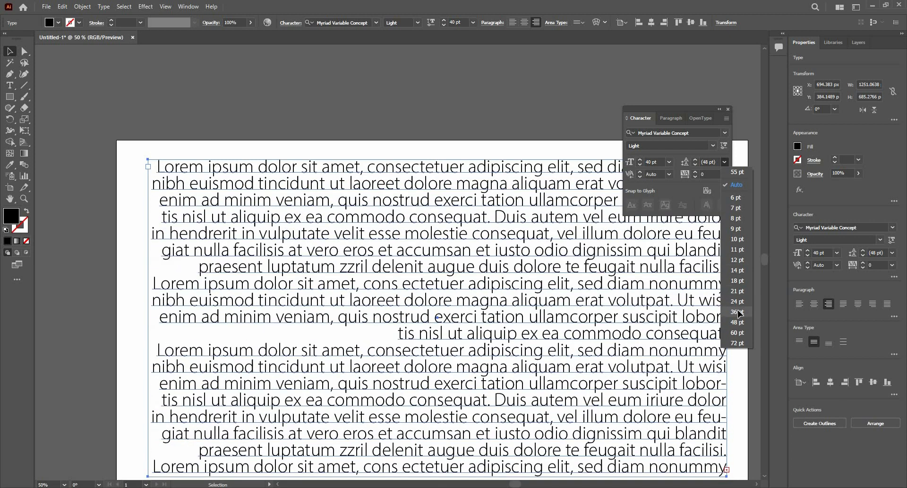
click(737, 311)
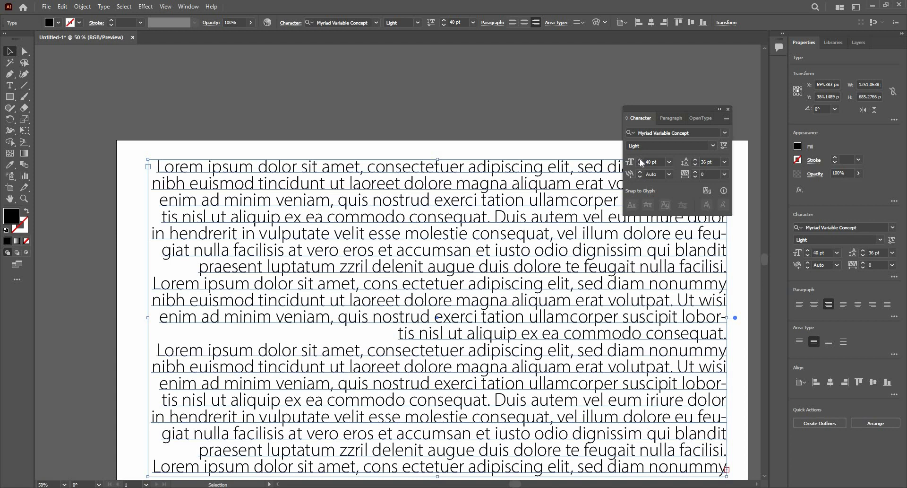
click(640, 160)
click(641, 159)
click(640, 160)
click(641, 160)
click(640, 160)
click(640, 160)
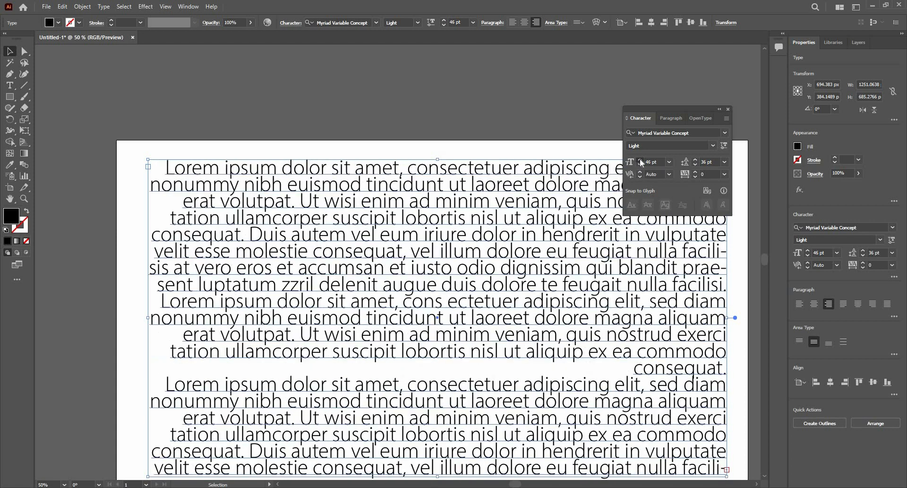
click(640, 160)
click(640, 160)
click(640, 159)
click(640, 160)
click(640, 160)
click(640, 160)
click(640, 160)
click(640, 159)
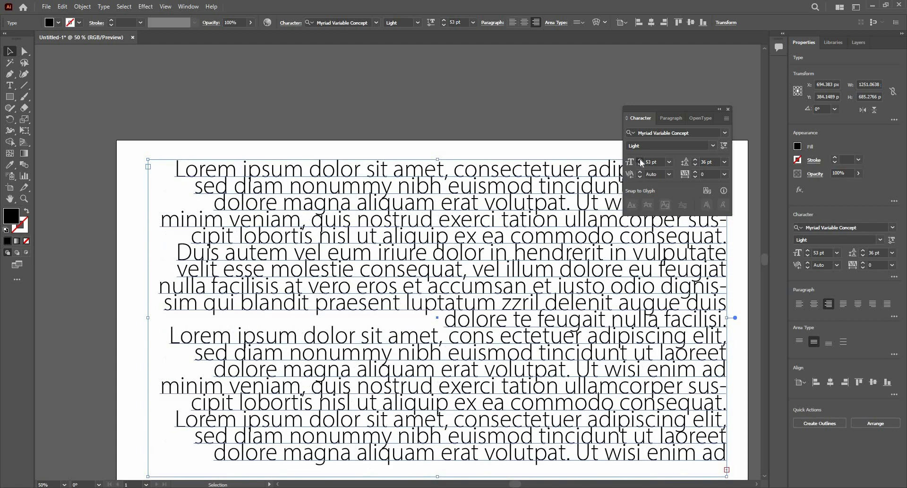
click(640, 159)
click(640, 160)
click(641, 159)
click(640, 159)
click(641, 160)
click(641, 160)
click(640, 159)
click(640, 160)
click(640, 160)
click(640, 159)
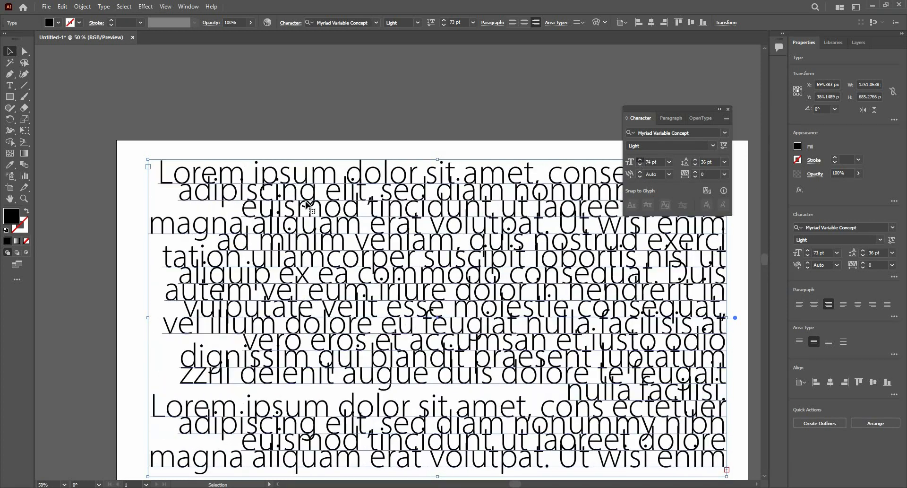
click(641, 160)
click(640, 159)
click(640, 159)
click(640, 159)
Return the area text's leading to Auto and lower its font size to 31 pt
click(724, 162)
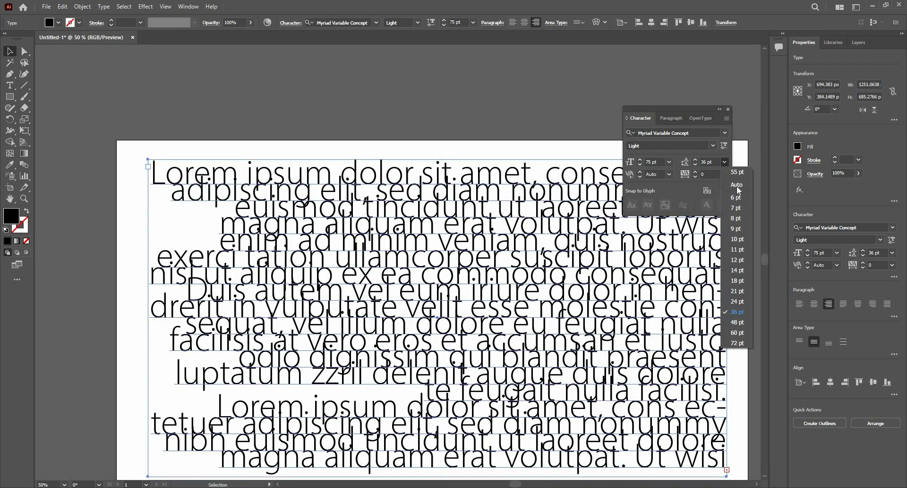
click(735, 171)
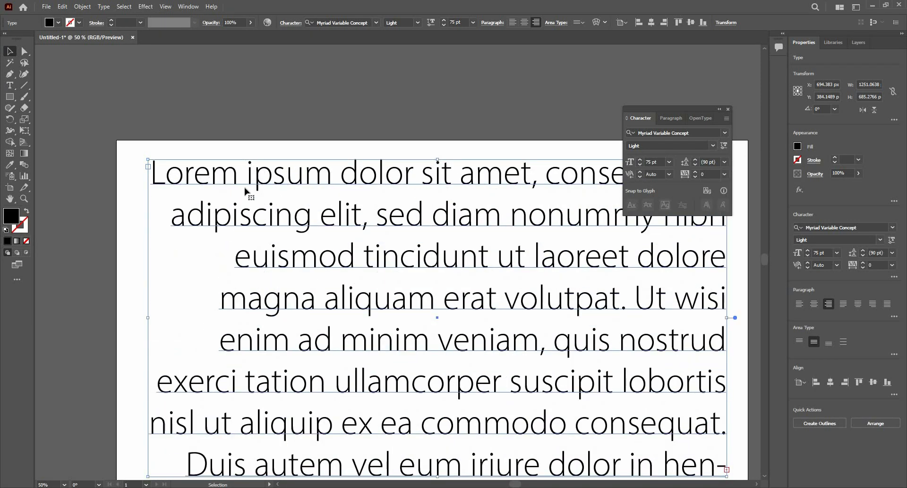
click(669, 162)
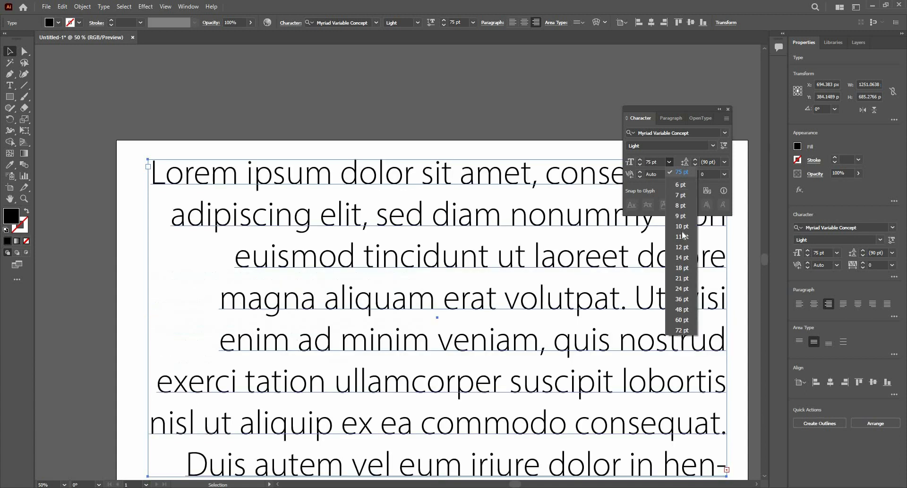
click(682, 166)
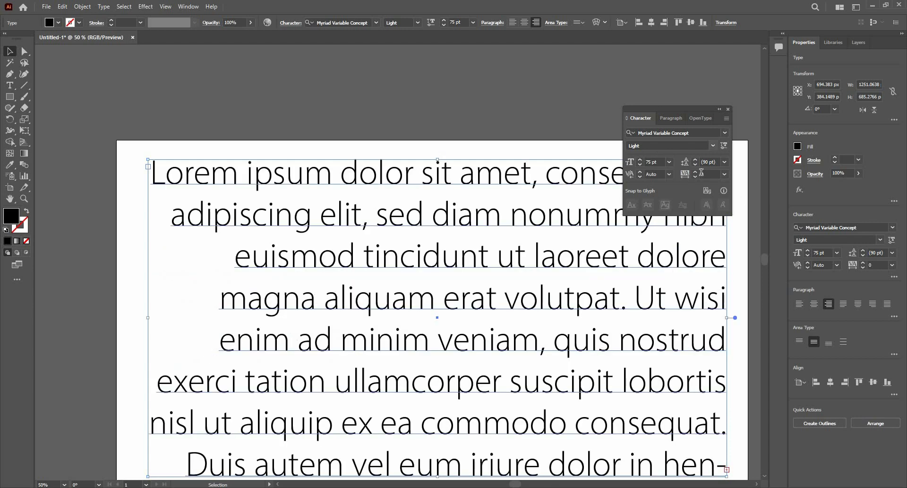
click(642, 164)
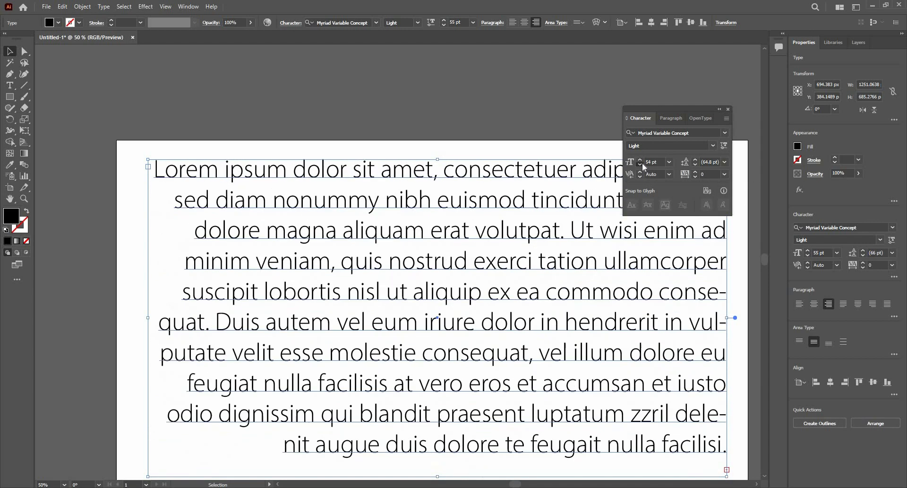
click(640, 165)
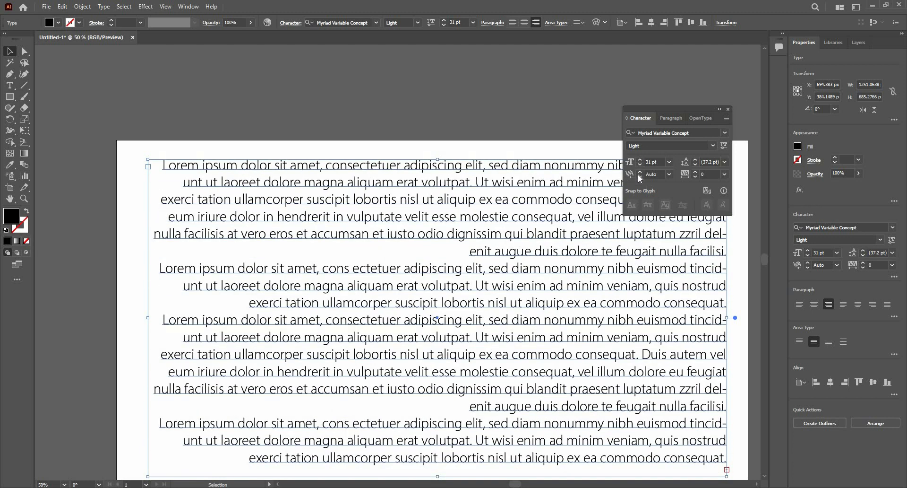
Try Optical and Metrics - Roman Only kerning on the area text and set its kerning to 0
click(669, 174)
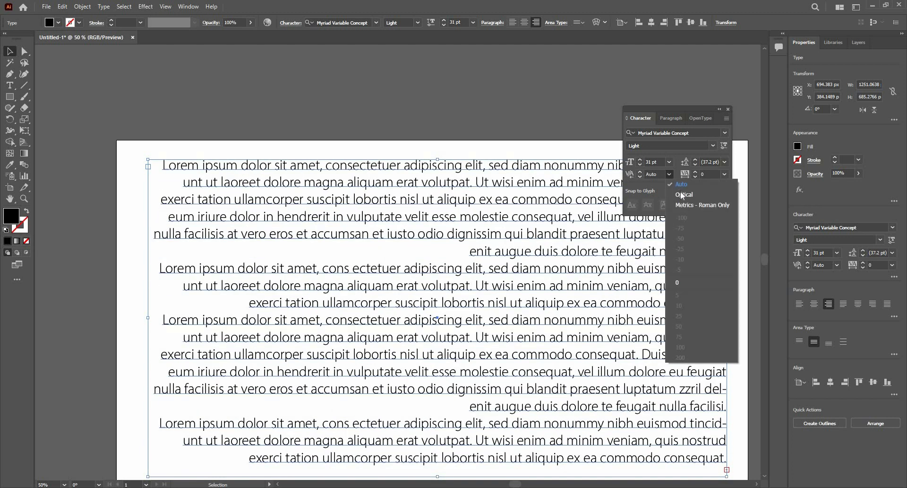
click(682, 194)
click(670, 175)
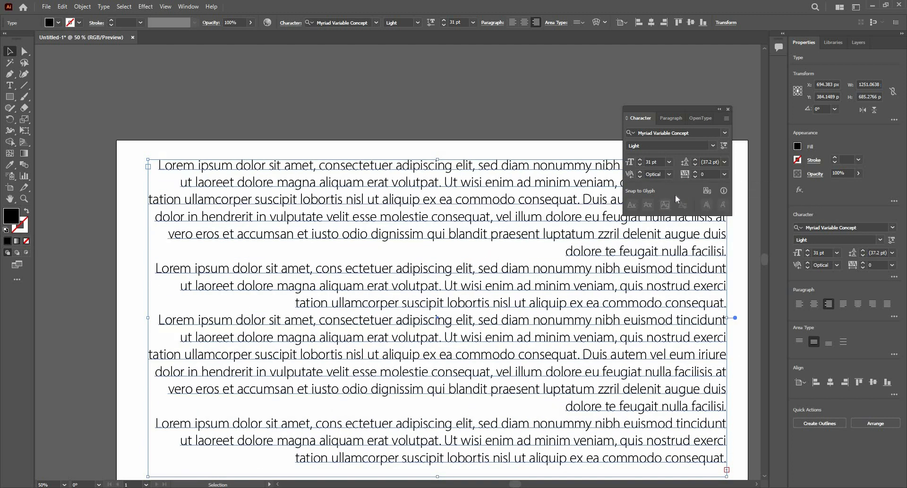
click(683, 204)
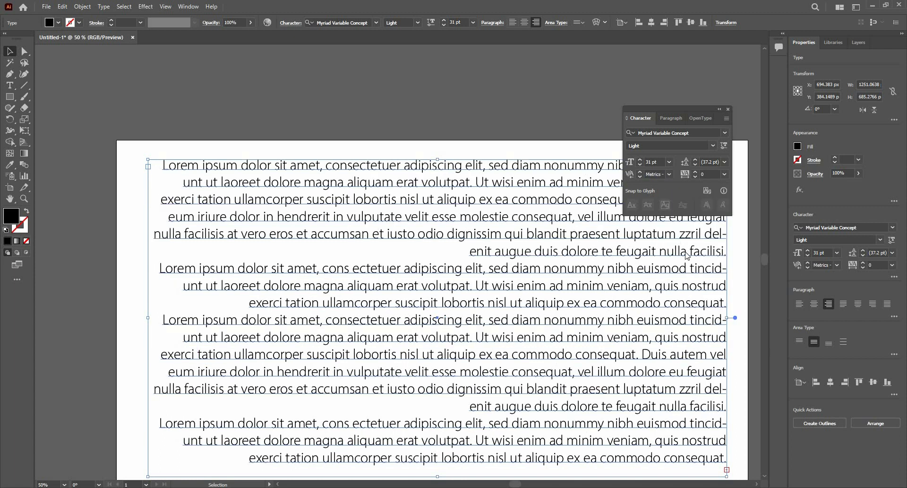
click(668, 174)
click(677, 282)
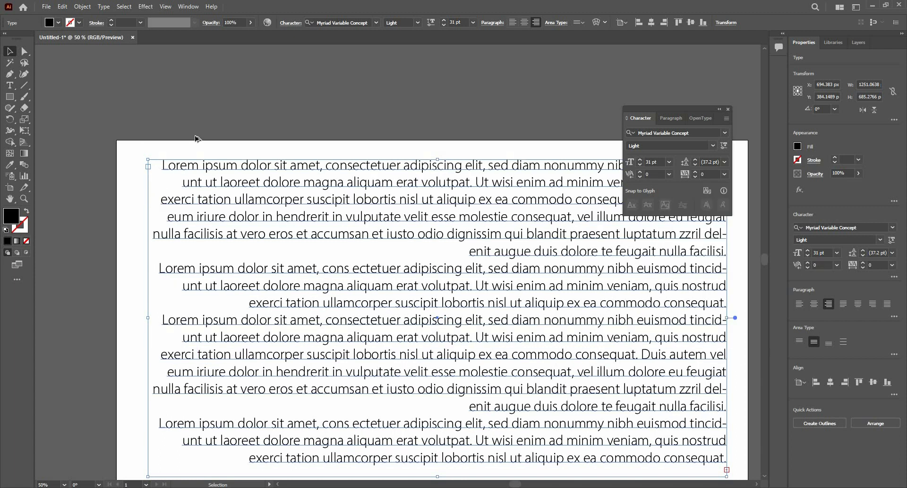
Move the area text block mostly off the artboard, past its lower-right corner, to free up space
scroll(197, 138, up, 3)
scroll(203, 139, down, 3)
scroll(273, 157, down, 3)
scroll(272, 157, up, 2)
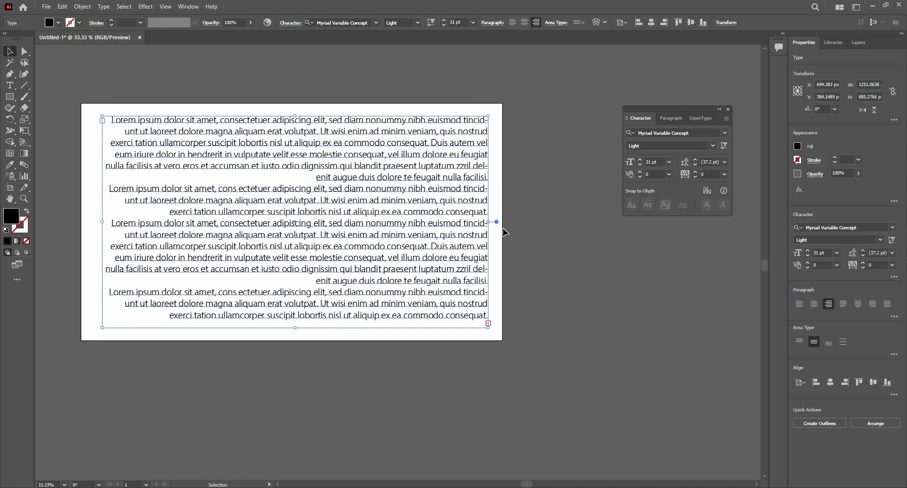
drag(417, 158, 747, 227)
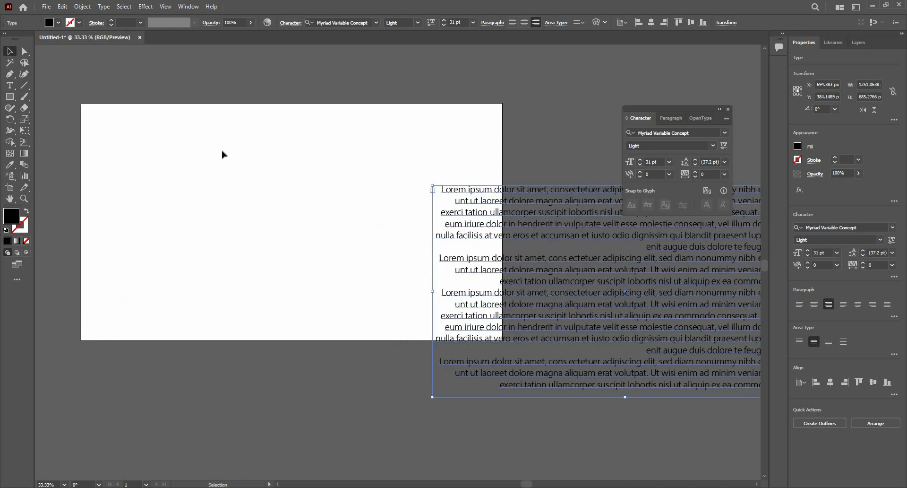
Add a point text object with the placeholder "Lorem ipsum" on the artboard and move it towards the middle
scroll(227, 154, up, 1)
key(t)
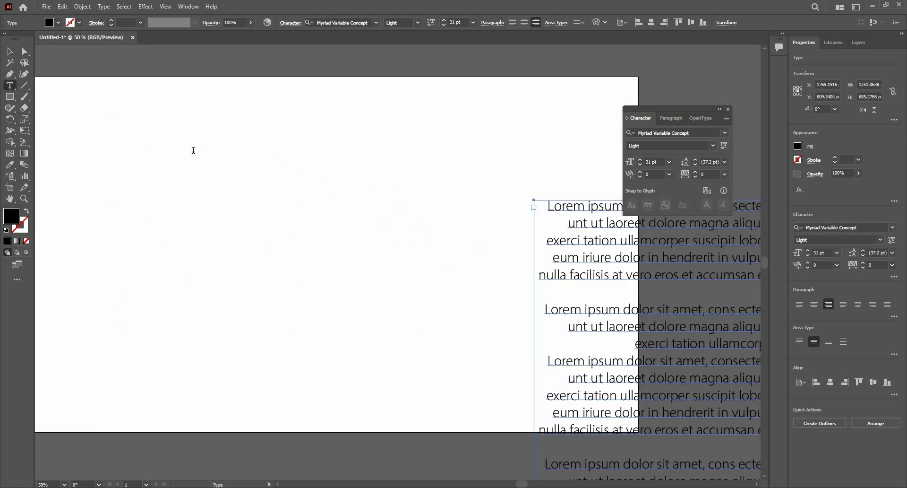
click(193, 150)
key(BackSpace)
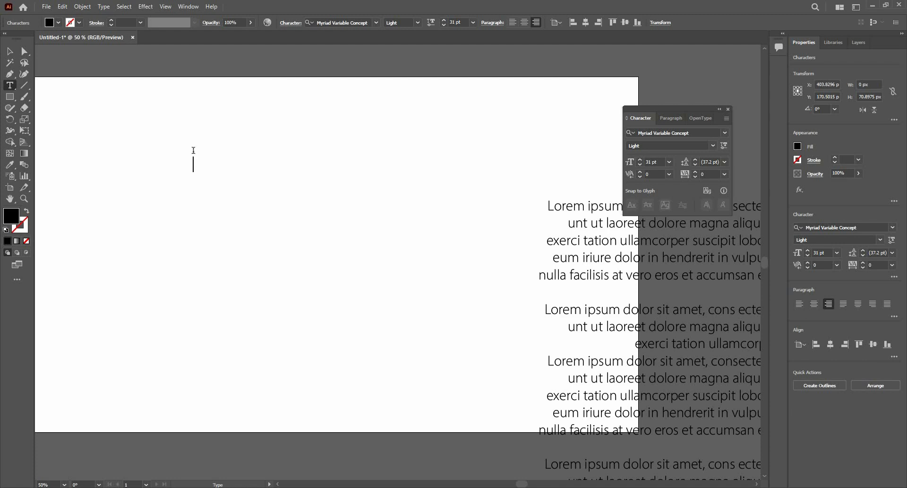
key(ctrl+z)
key(Escape)
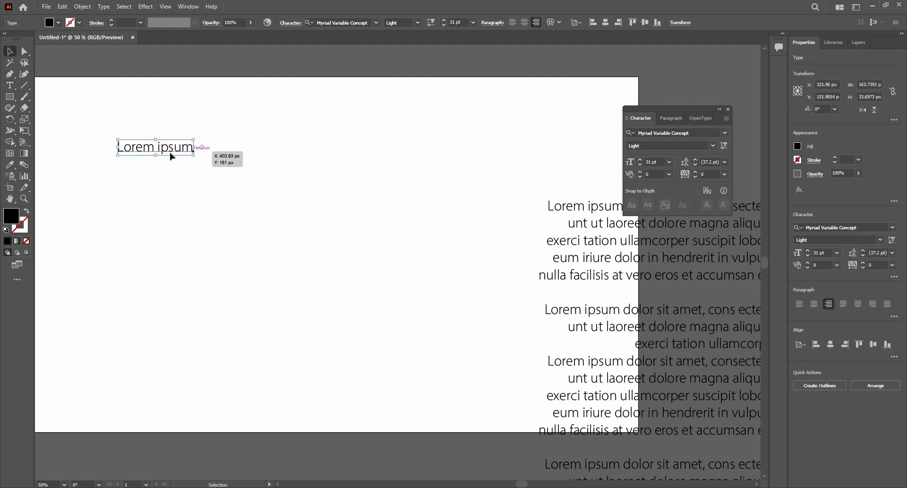
drag(167, 145, 384, 266)
Try Auto and Optical kerning on the "Lorem ipsum" point text at close range and return it to 0
key(ctrl+plus)
key(ctrl+plus)
key(ctrl+plus)
key(ctrl+plus)
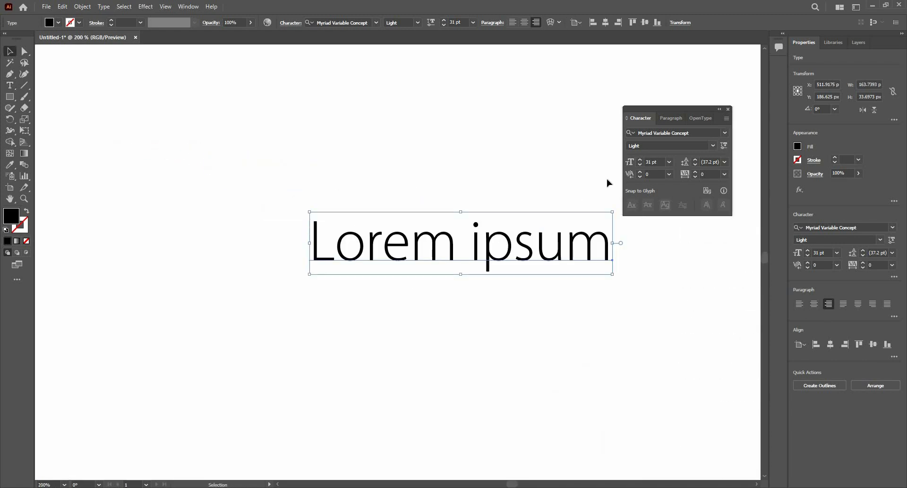
key(ctrl+plus)
drag(429, 215, 297, 216)
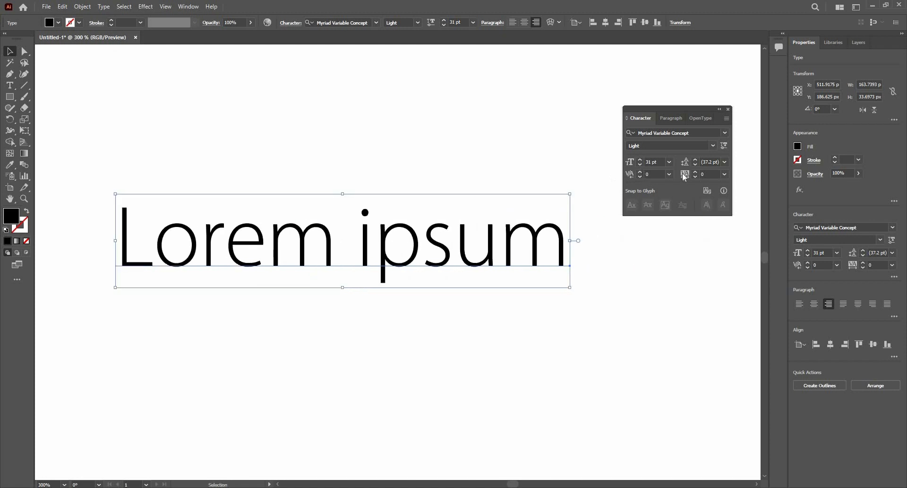
click(668, 175)
click(671, 182)
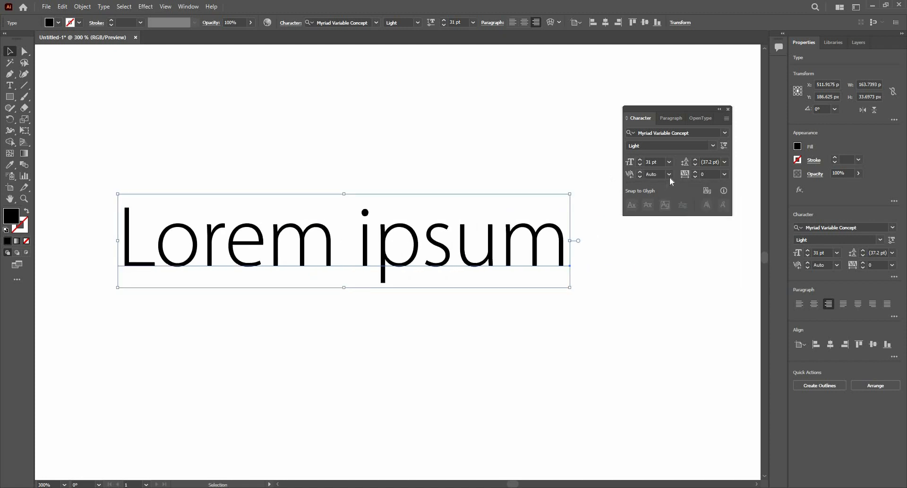
click(669, 175)
click(681, 197)
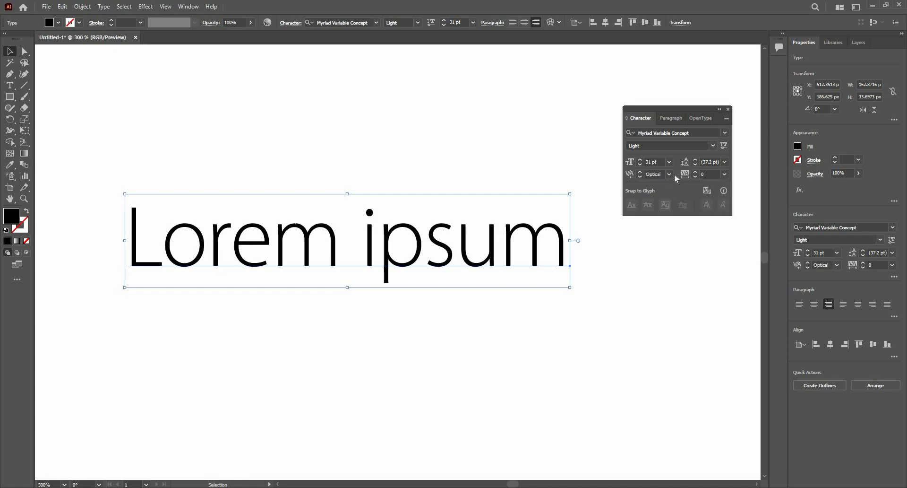
click(669, 175)
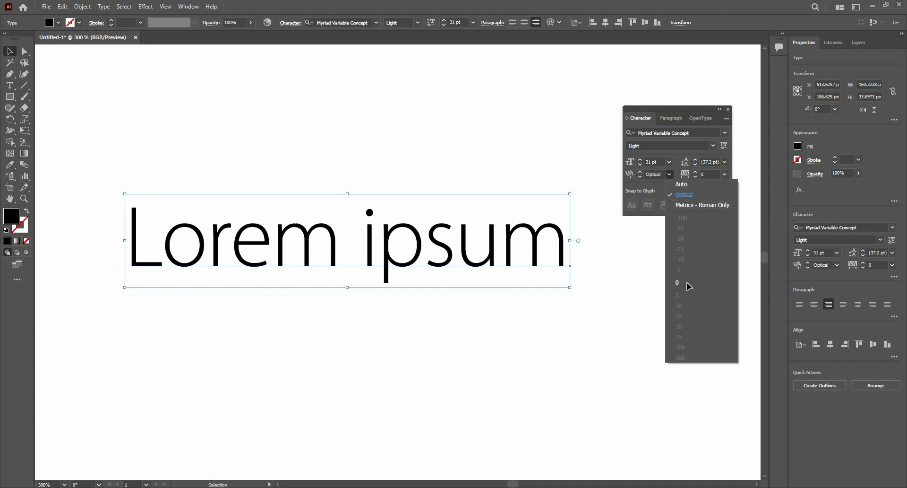
click(687, 283)
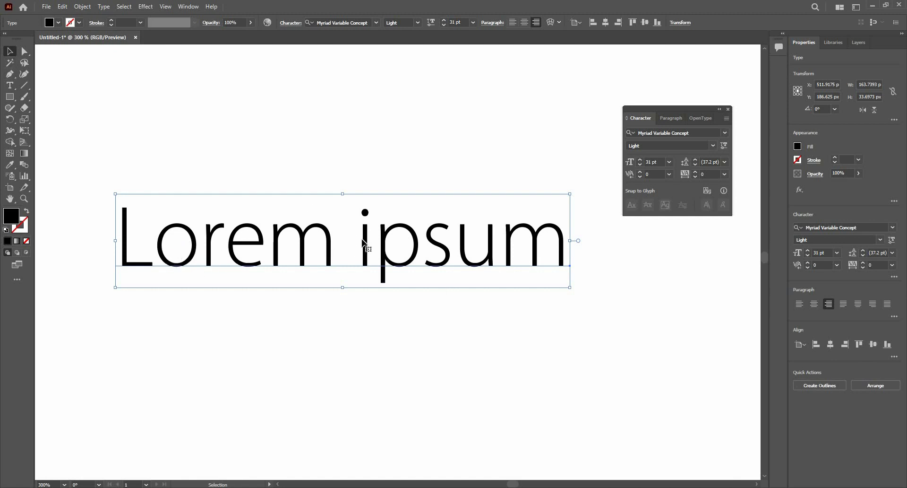
Increase the kerning between the letters L and o, and try to increase it with only the o selected
click(12, 87)
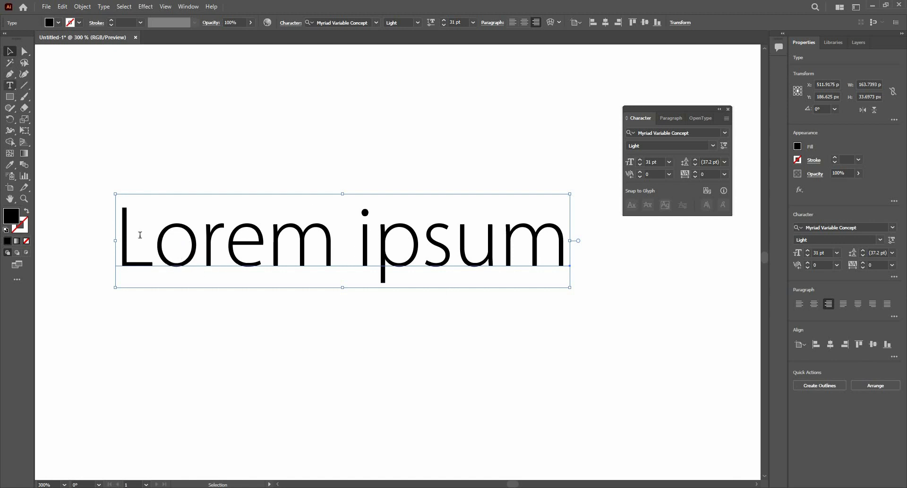
click(166, 243)
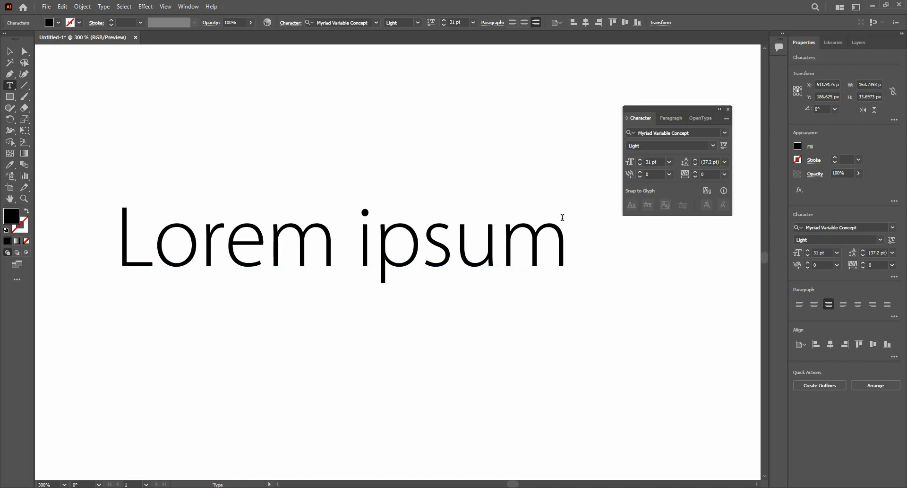
click(641, 172)
key(shift+Right)
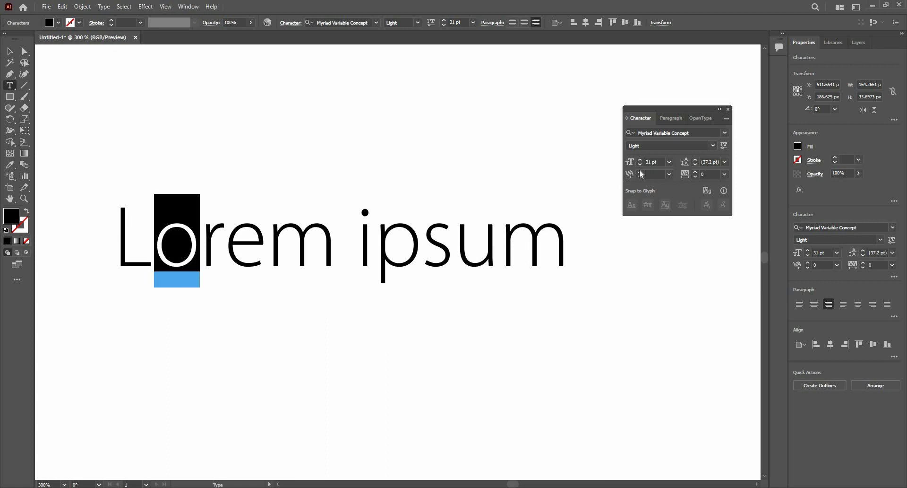
click(641, 171)
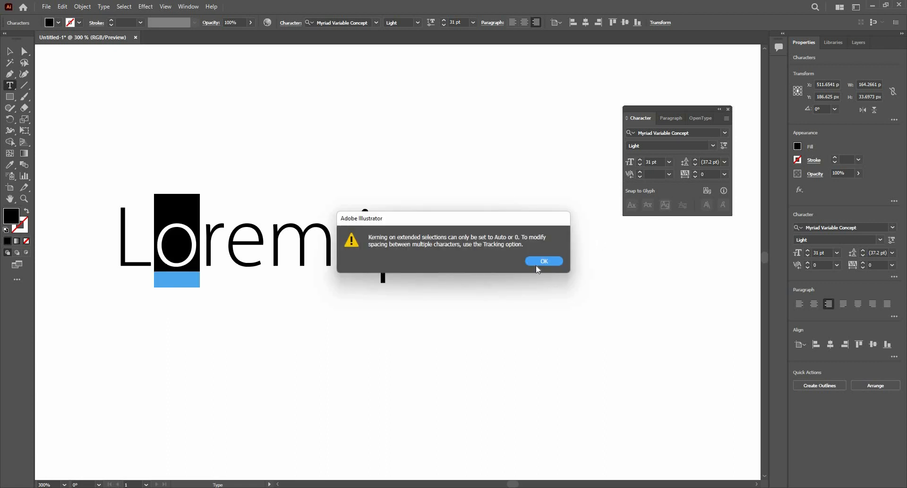
key(Return)
Try Auto and Optical kerning on the selected letter o and set it to Metrics - Roman Only
click(669, 174)
click(677, 185)
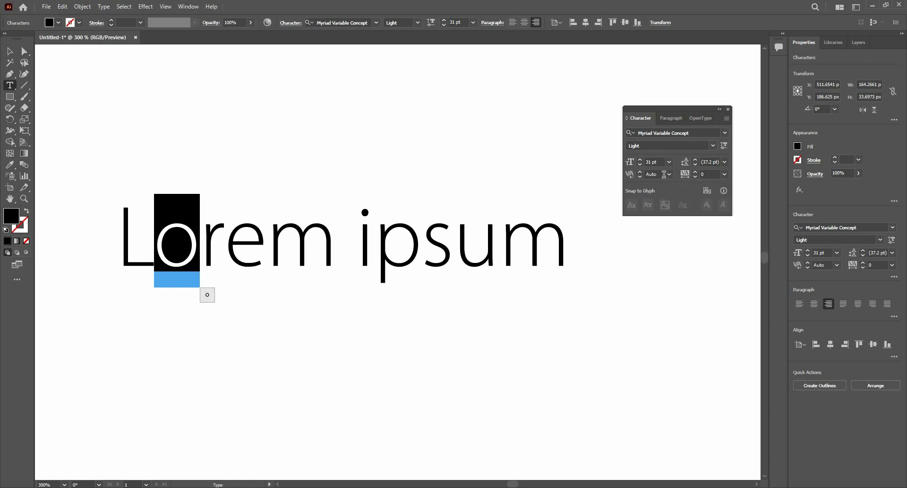
click(670, 174)
click(680, 193)
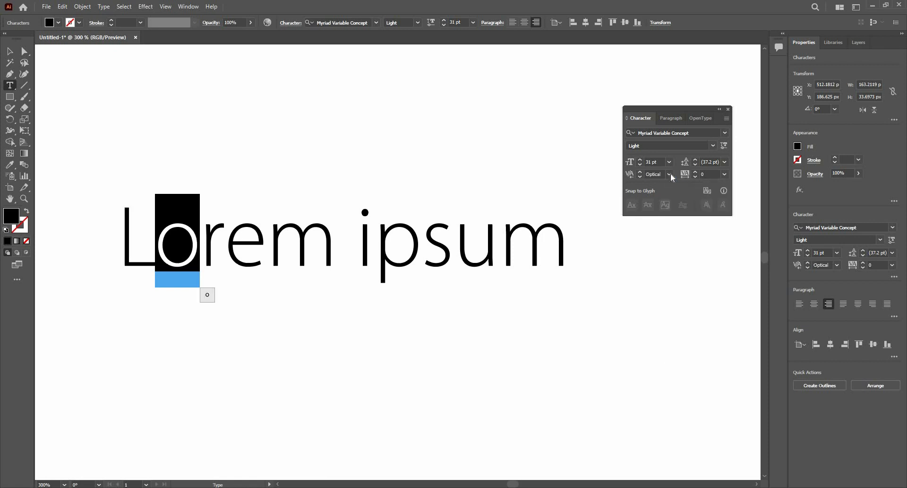
click(669, 174)
click(683, 204)
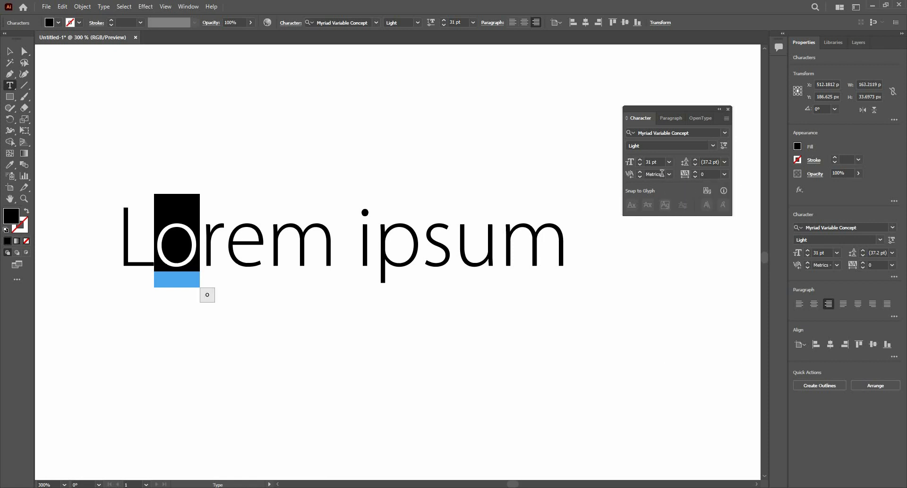
Try to set a custom kerning value of 10 on the selected letter o
click(633, 181)
text(10Roma)
key(Return)
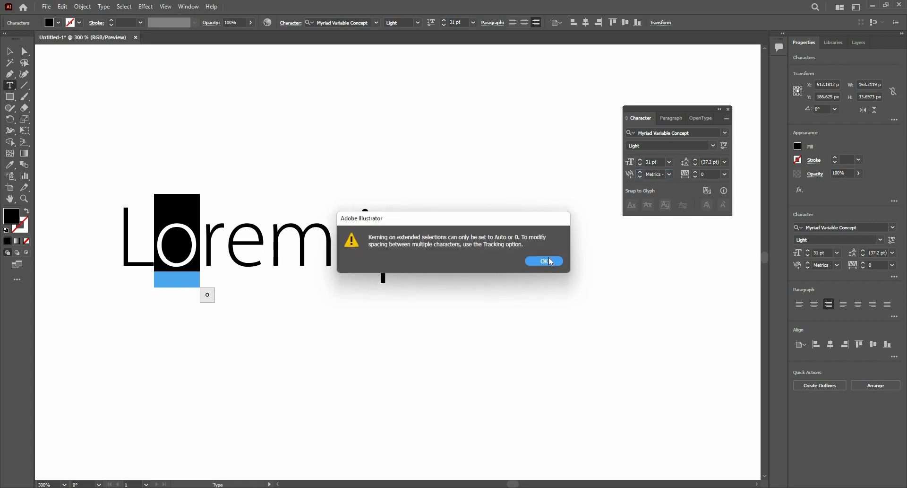
click(550, 261)
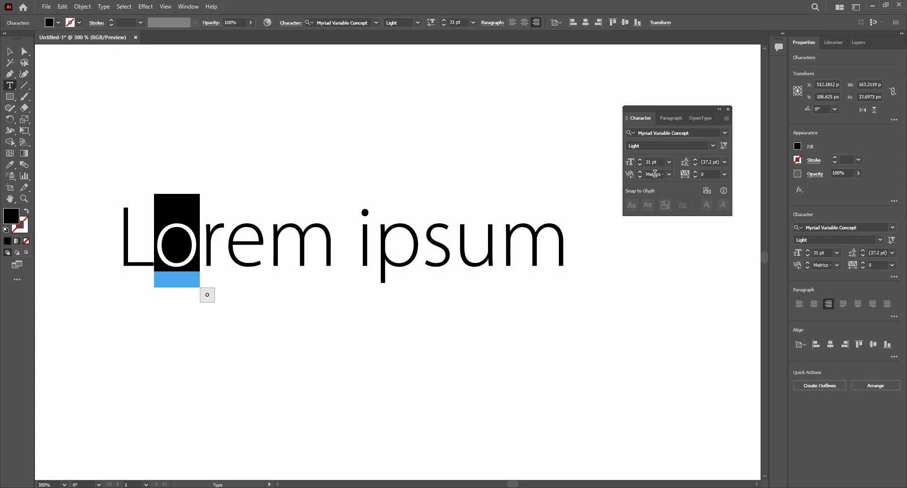
click(655, 173)
text(10)
key(Return)
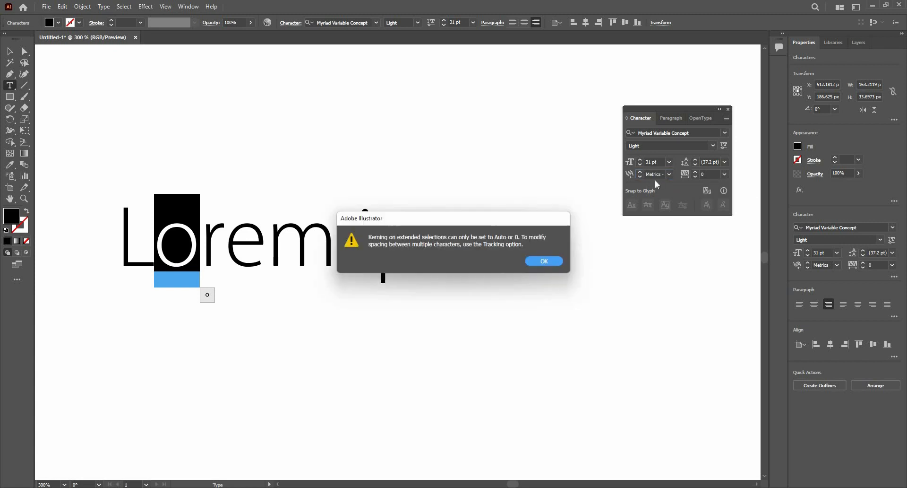
click(543, 262)
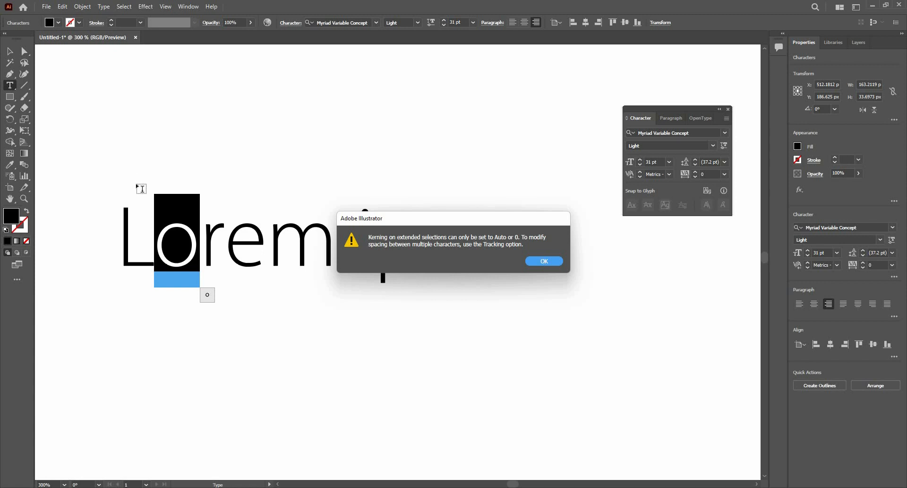
Set the kerning of the initial letter L in "Lorem ipsum" to 0
click(124, 240)
key(shift+Right)
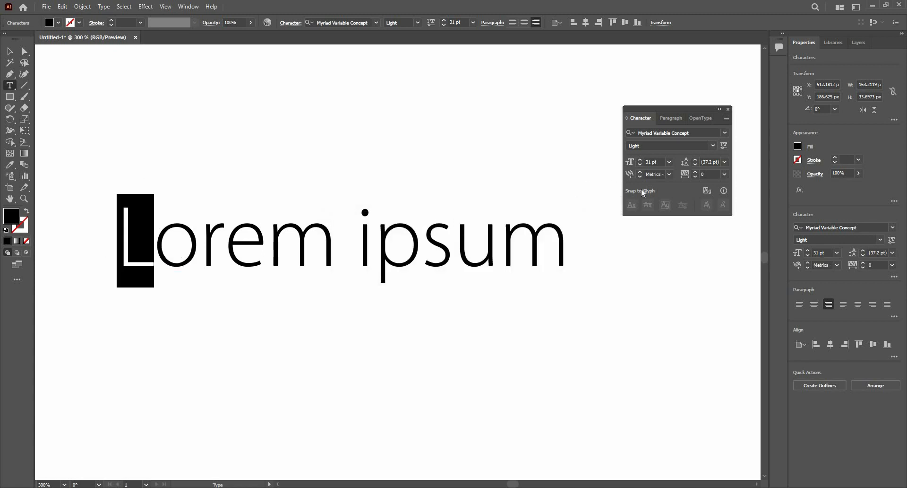
click(669, 174)
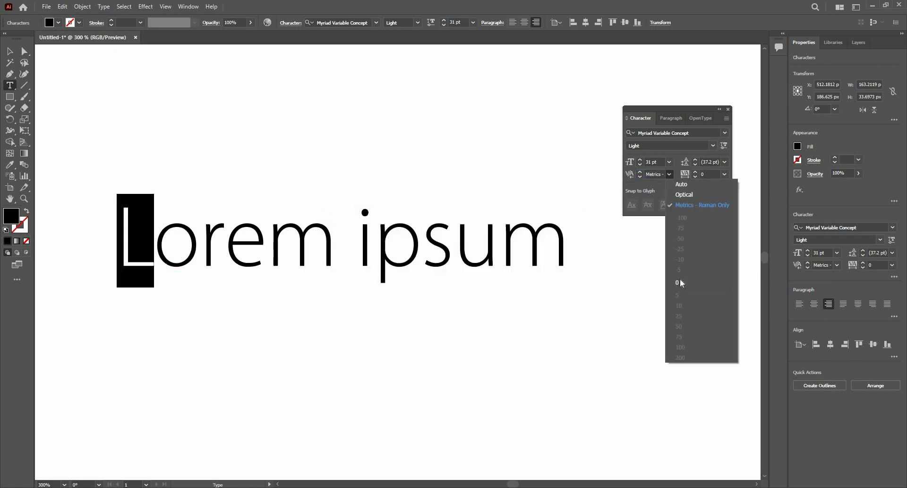
click(681, 282)
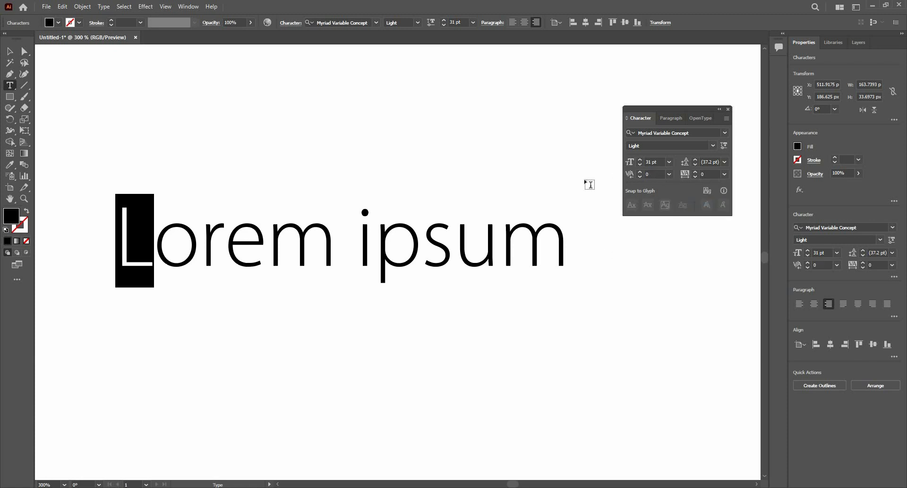
Try to set a custom kerning value on the selected initial letter L, look through the available kerning values, and deselect the text
click(654, 174)
key(Return)
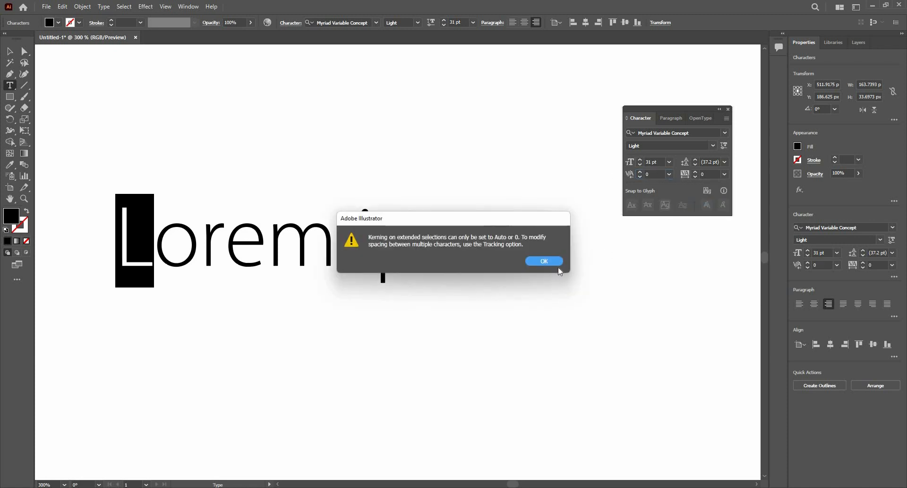
click(556, 262)
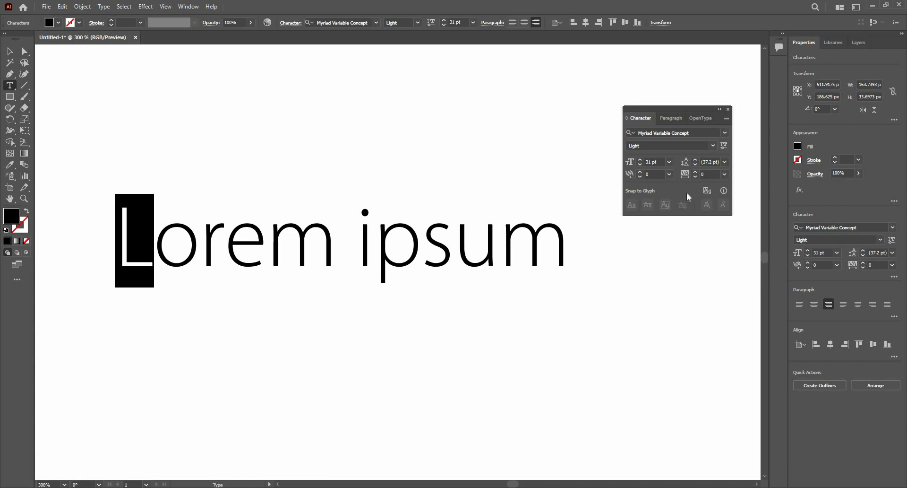
click(670, 174)
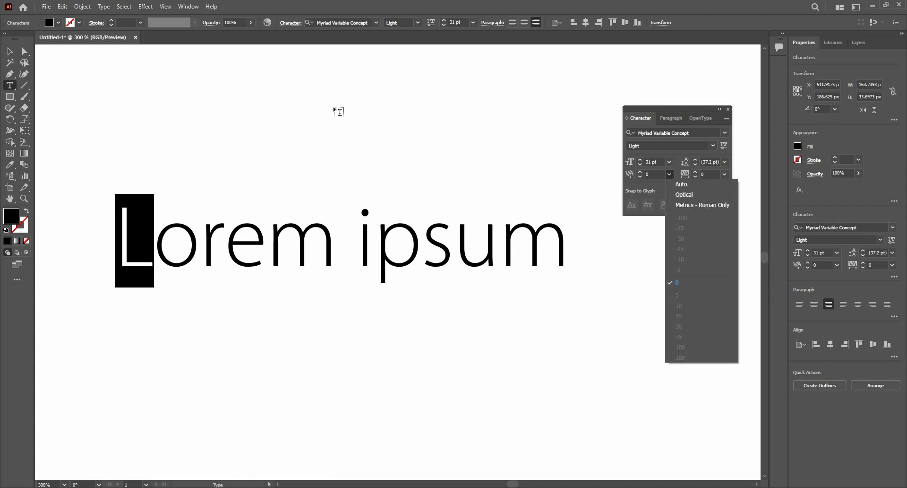
click(179, 63)
click(248, 160)
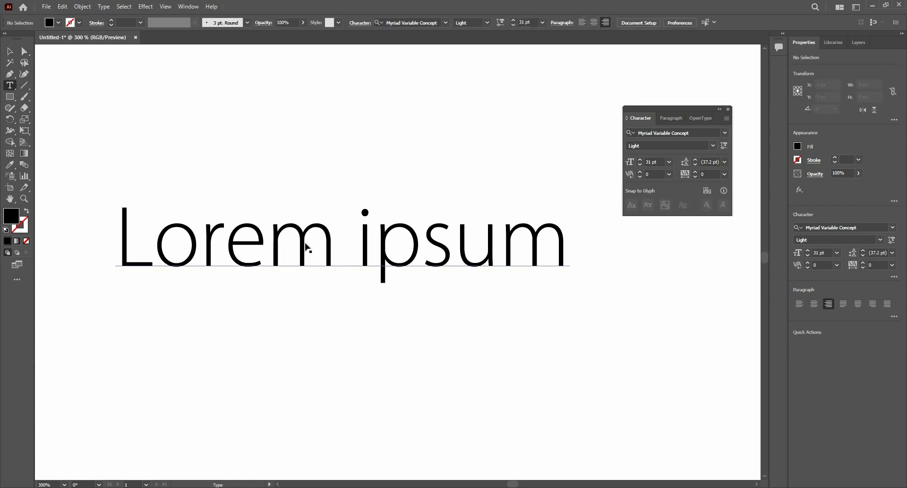
Select the whole "Lorem ipsum" text object and set its kerning to Auto
click(10, 52)
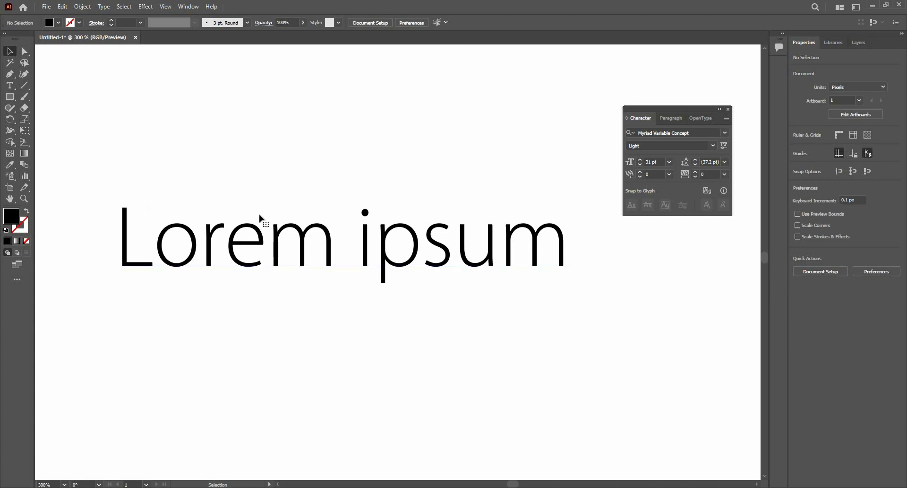
click(261, 227)
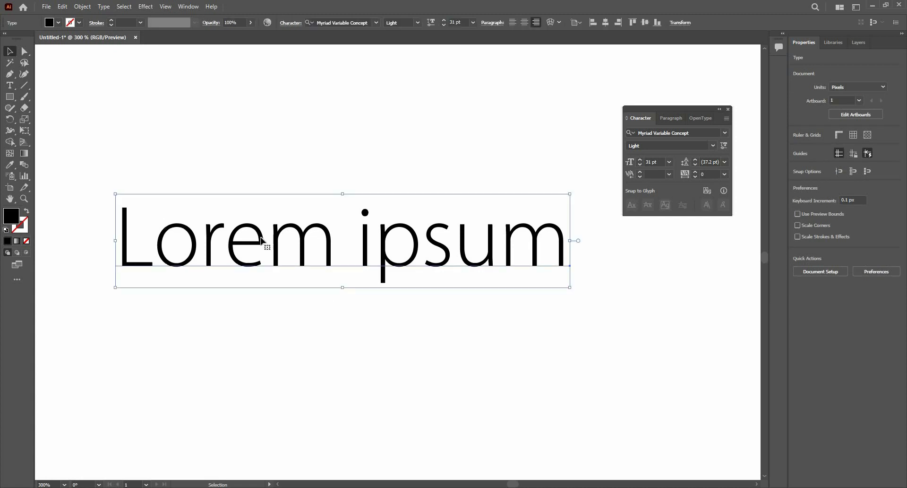
click(669, 174)
click(686, 184)
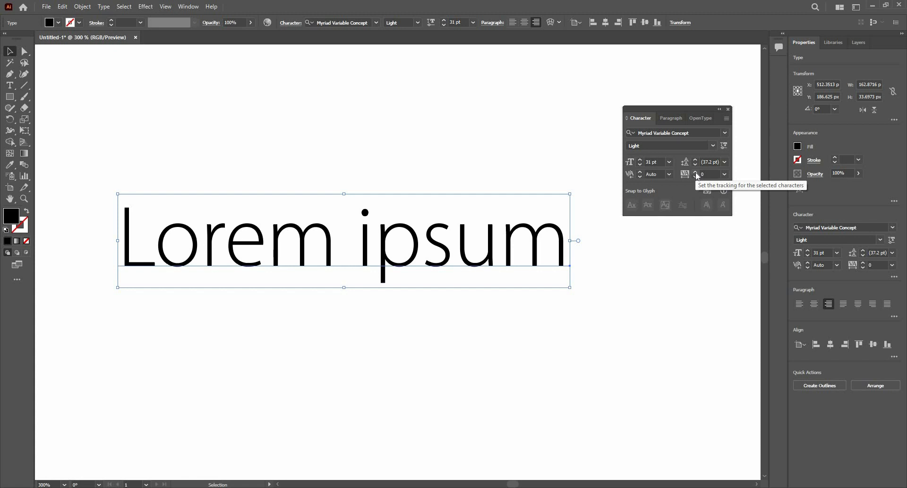
Increase the tracking of the whole "Lorem ipsum" text to 48
click(696, 174)
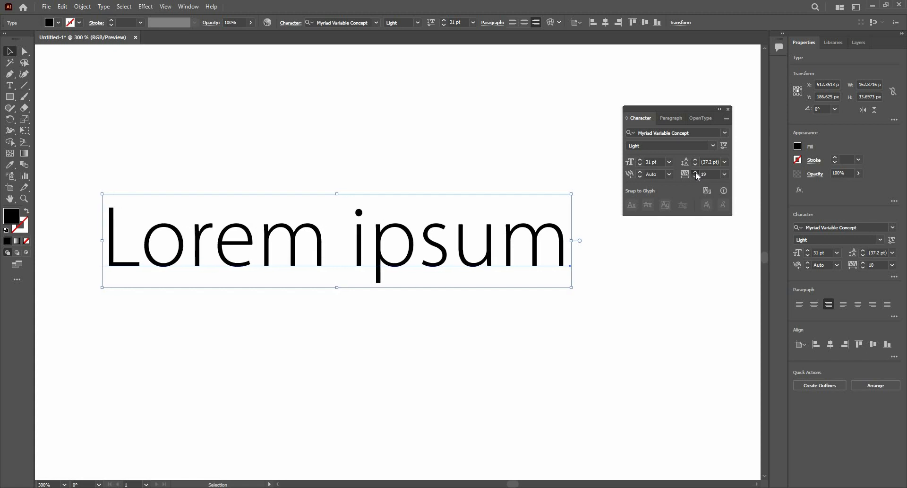
drag(696, 174, 696, 174)
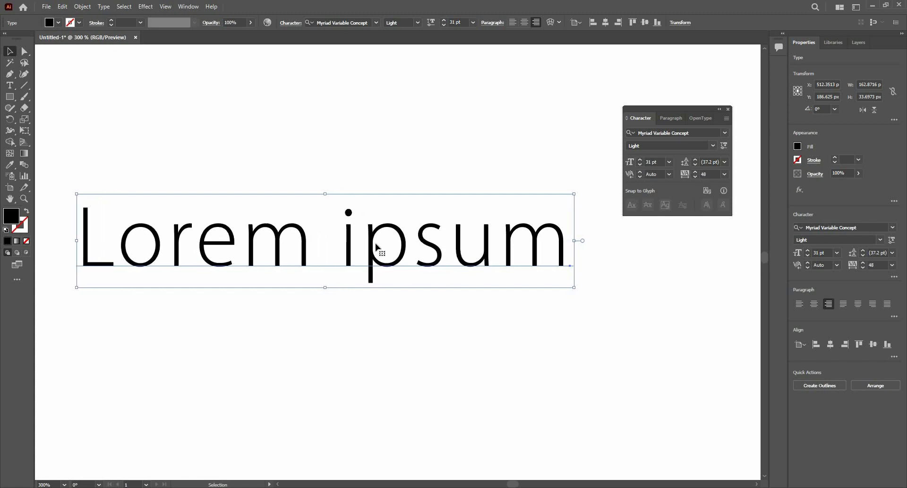
key(ctrl+minus)
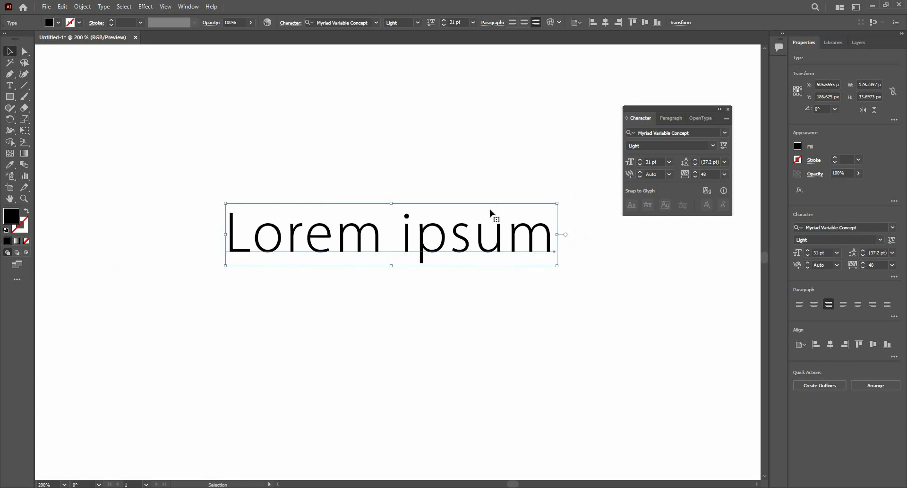
key(ctrl+plus)
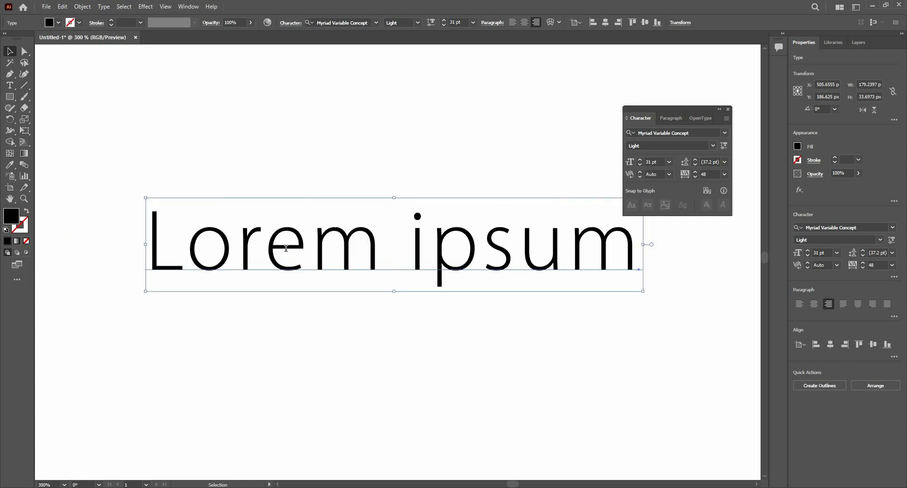
Select only the letters em in "Lorem" with the Type tool and increase their tracking to about 109
key(t)
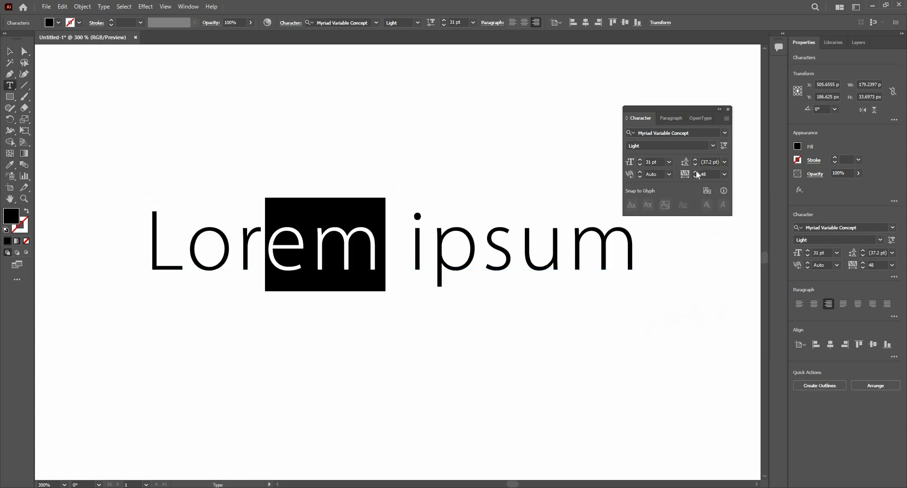
click(696, 170)
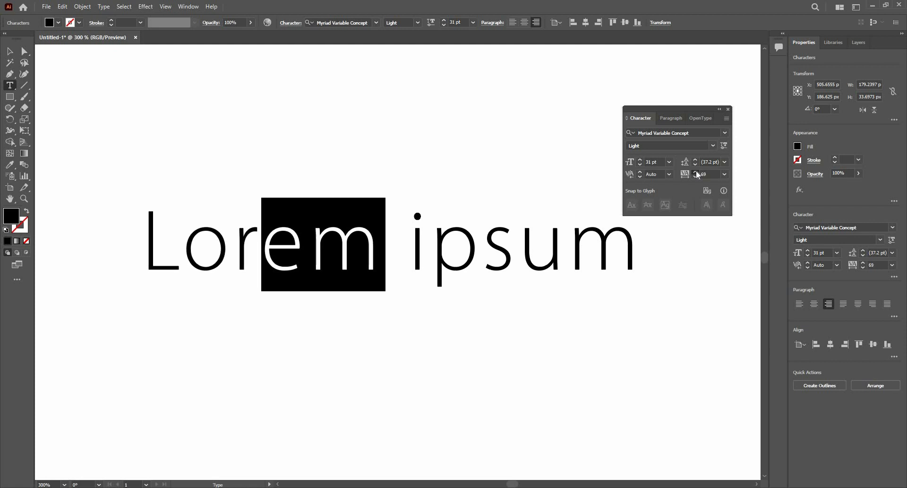
drag(696, 170, 696, 170)
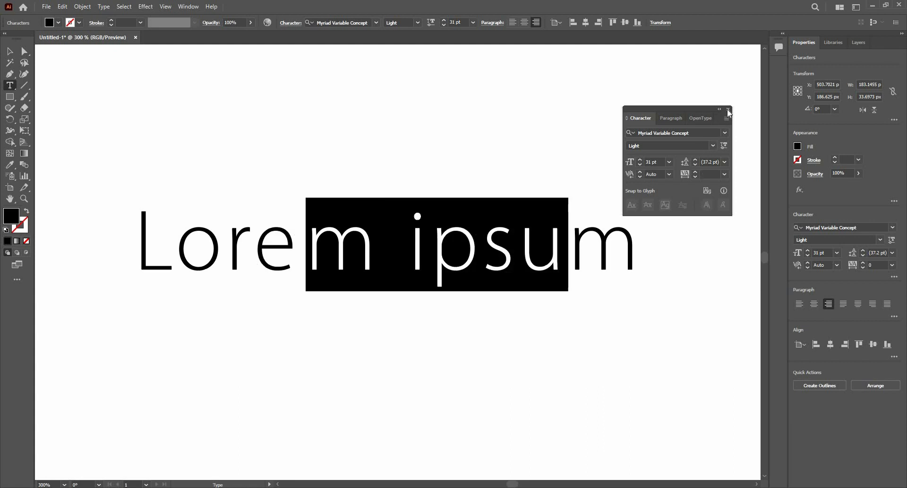
Close the Character panel and end editing of the "Lorem ipsum" text
click(728, 110)
click(9, 50)
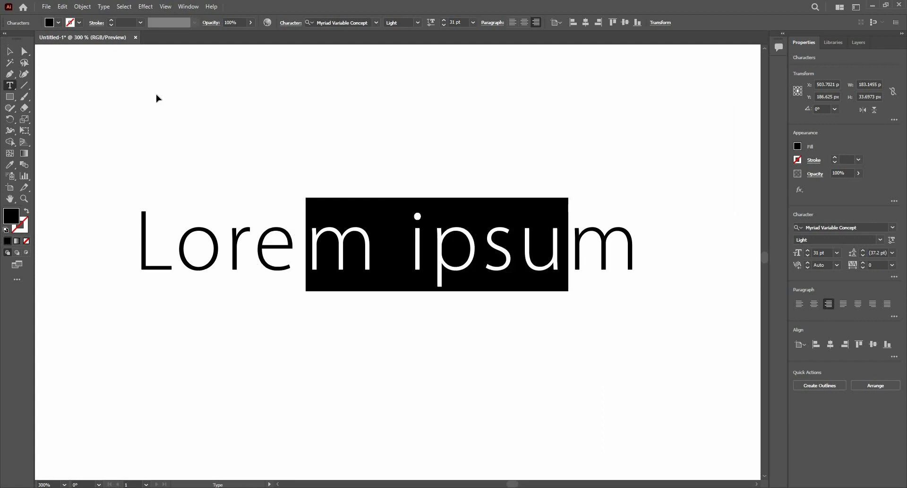
key(Escape)
click(186, 103)
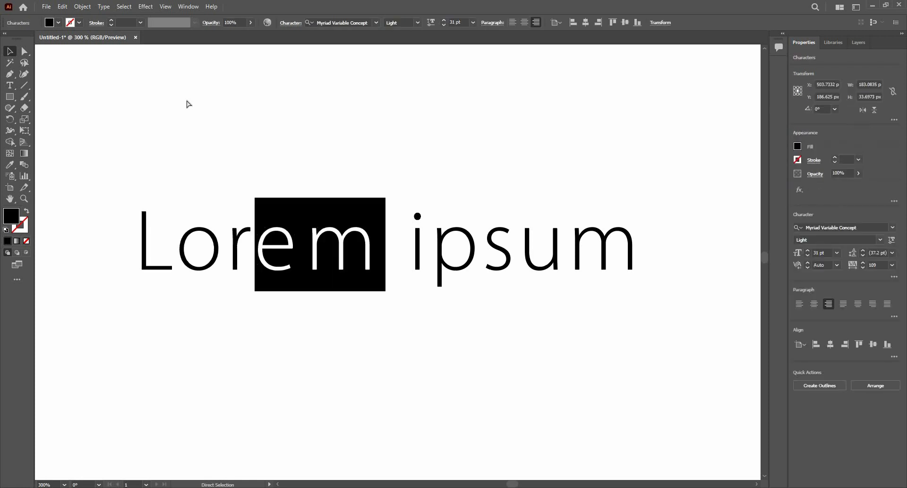
click(9, 62)
click(241, 93)
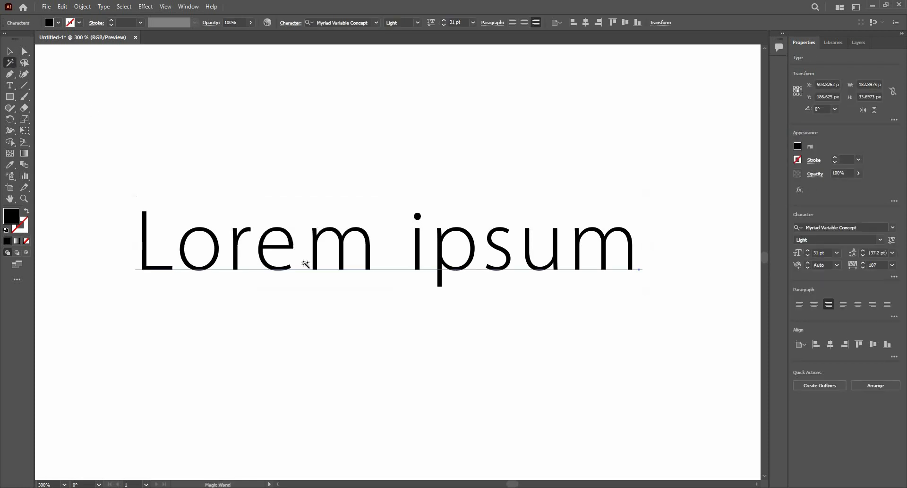
Select the "Lorem ipsum" text object and delete it
click(306, 263)
key(v)
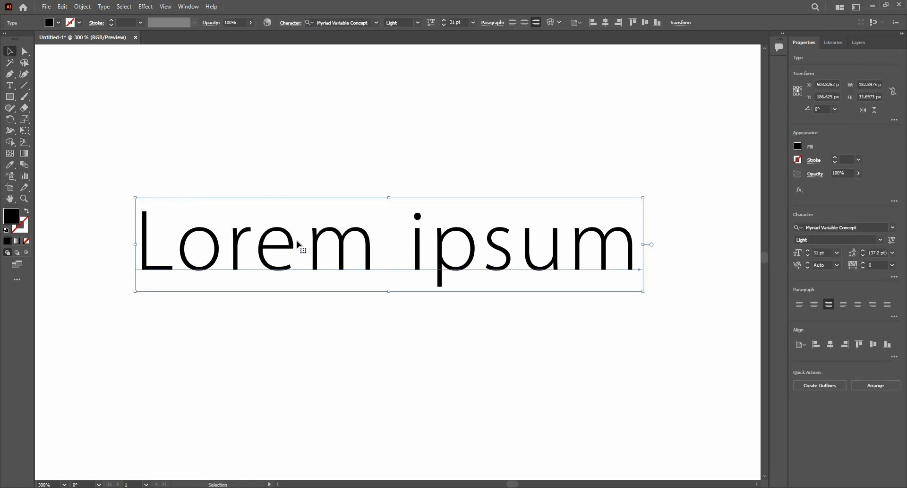
key(Delete)
Place a new point text with the "Lorem ipsum" placeholder on the empty artboard and finish editing it
click(10, 88)
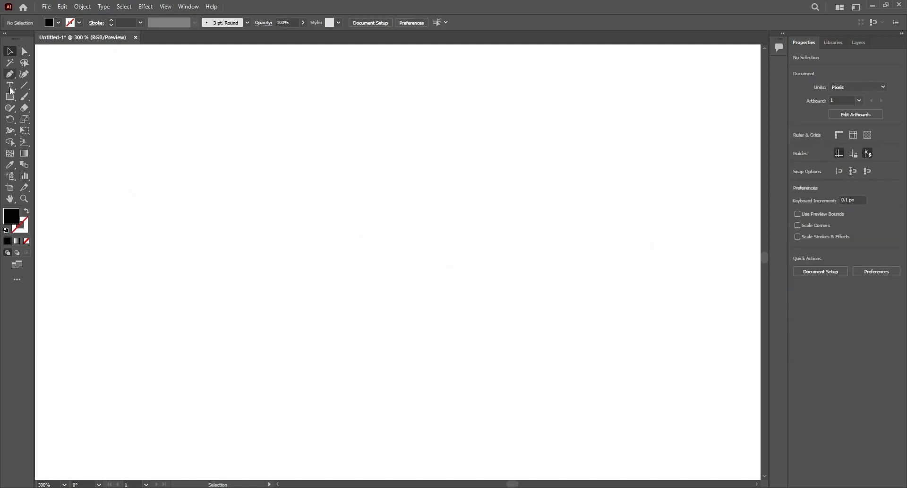
click(312, 262)
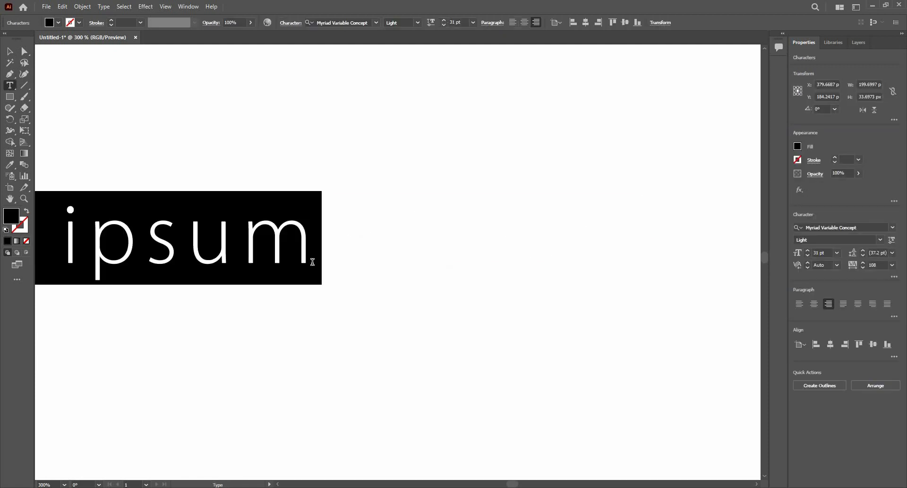
key(Escape)
key(ctrl+1)
key(ctrl+plus)
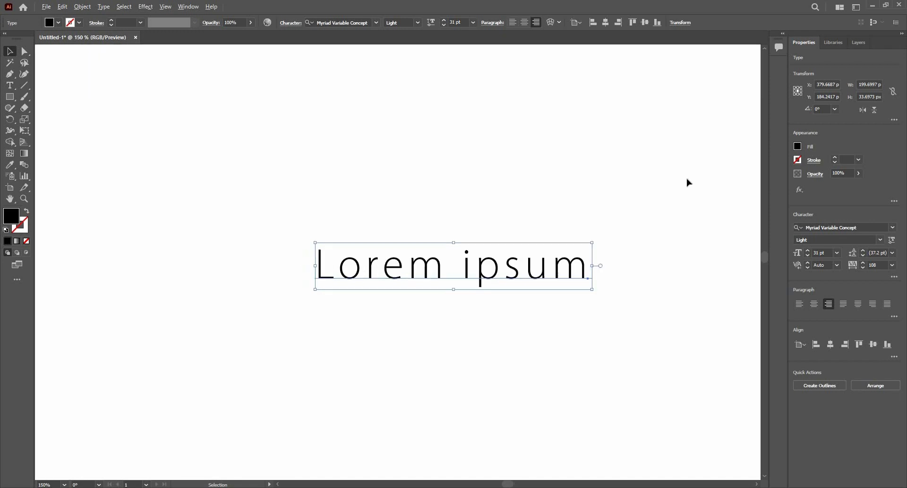
Check the additional character options, then set the tracking of the new "Lorem ipsum" text to 0
click(893, 282)
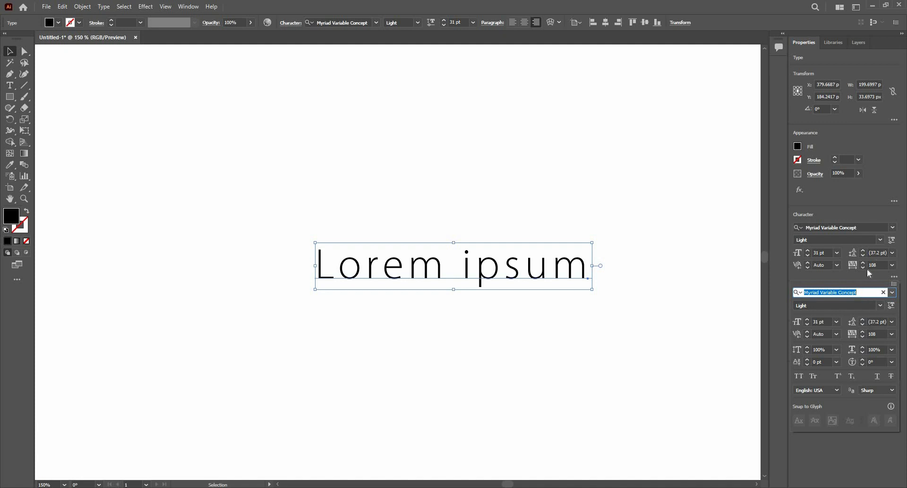
click(894, 278)
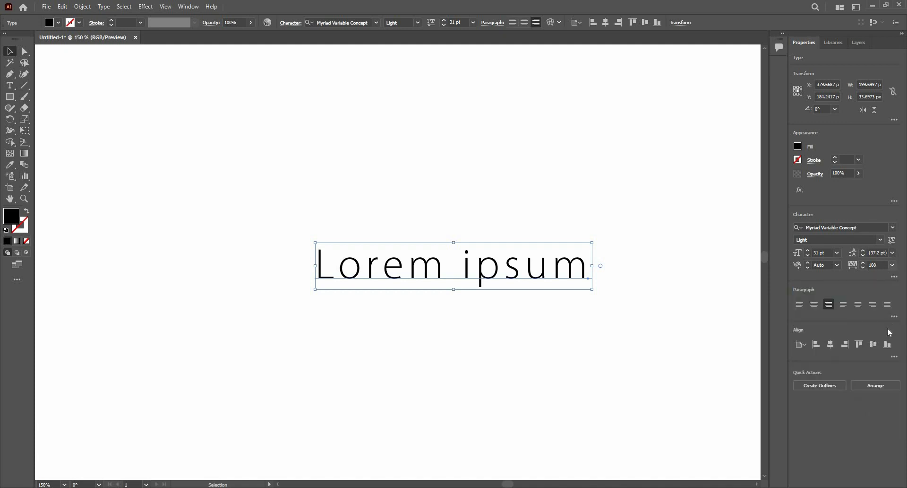
click(893, 264)
click(880, 329)
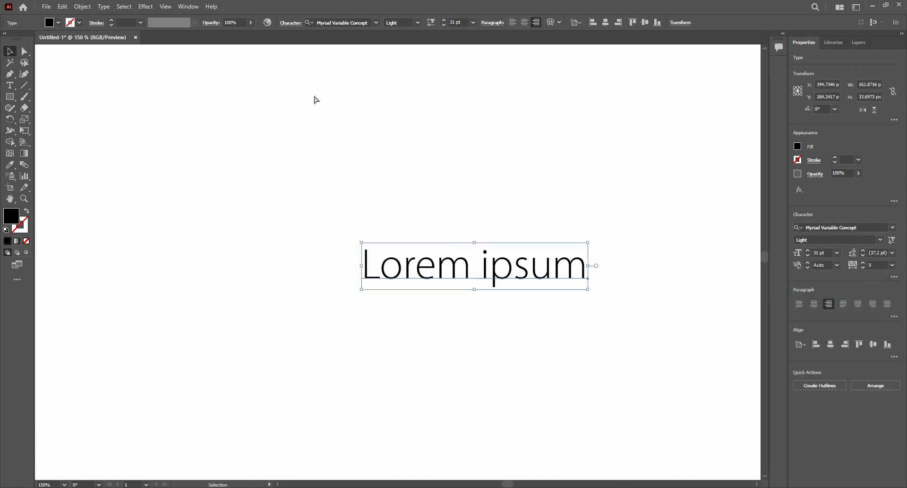
Reopen the floating Character panel and expand it to show all of its options
key(a)
key(ctrl+t)
key(v)
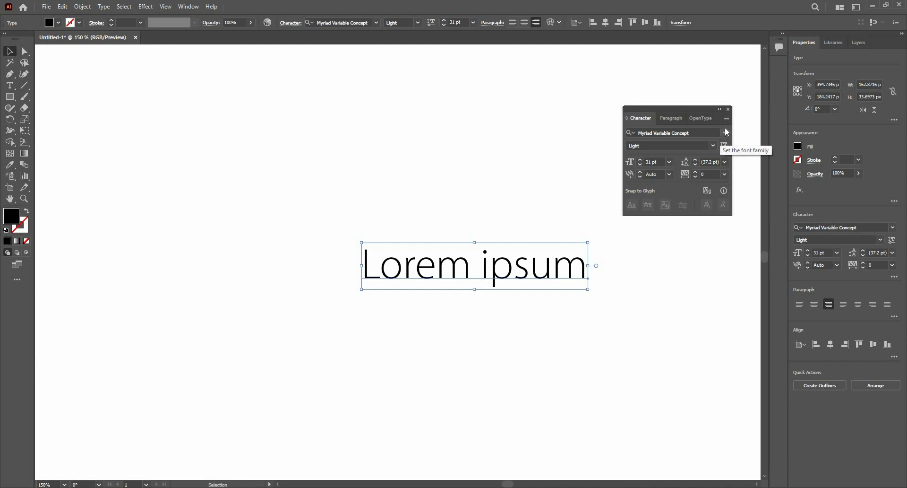
click(727, 118)
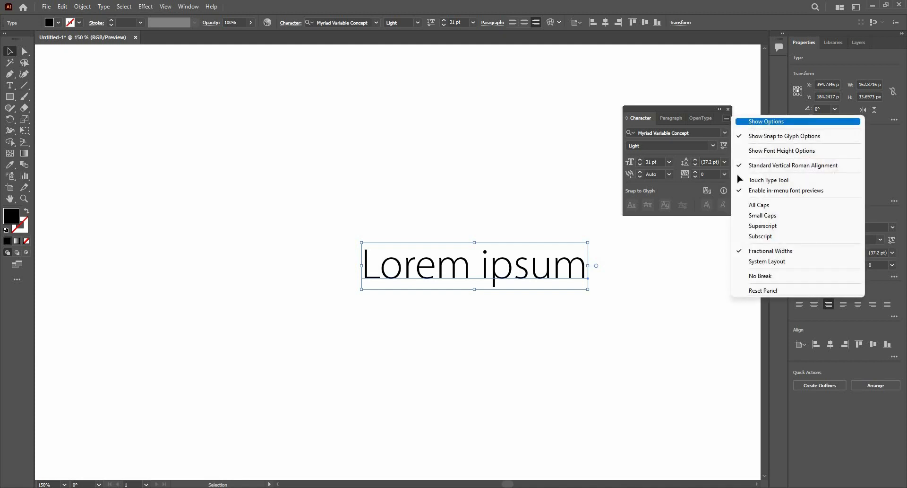
click(750, 122)
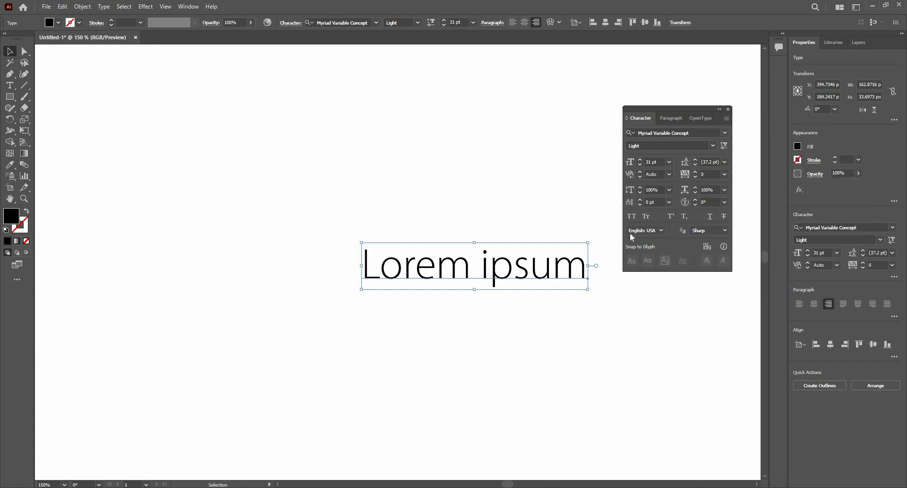
Stretch the selected text vertically and reset its vertical scaling to 100%
click(641, 187)
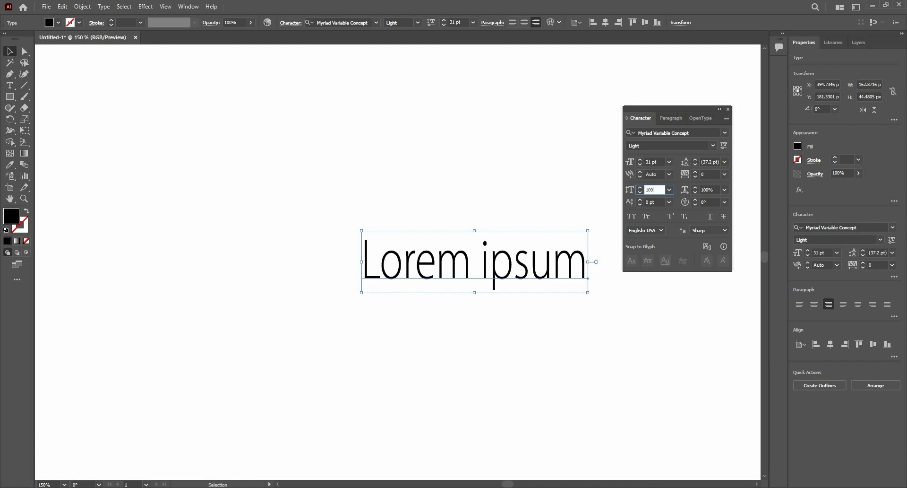
key(Return)
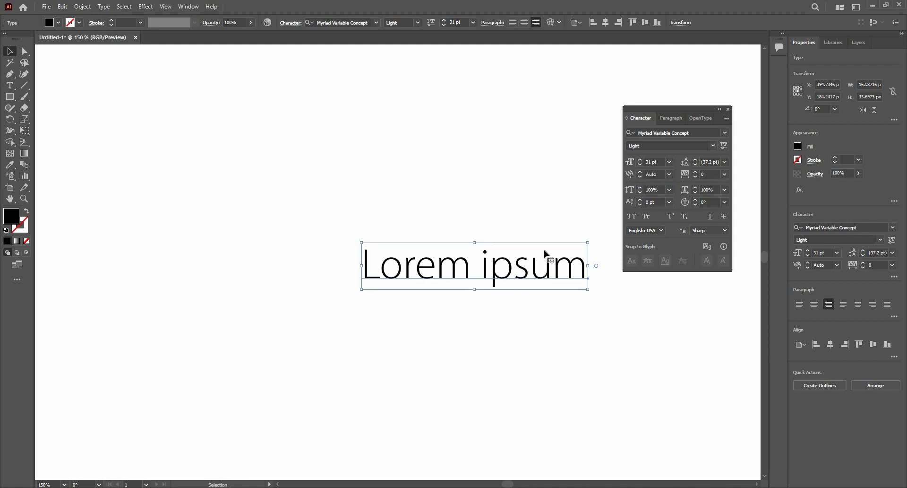
Widen the selected text to 112% horizontal scaling and reset it to 100%
click(716, 189)
scroll(459, 286, up, 3)
drag(614, 160, 565, 219)
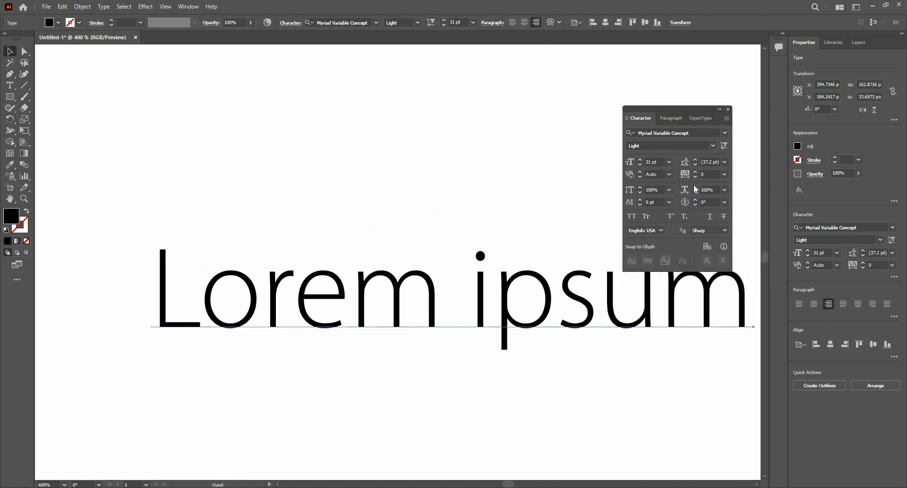
drag(695, 188, 695, 188)
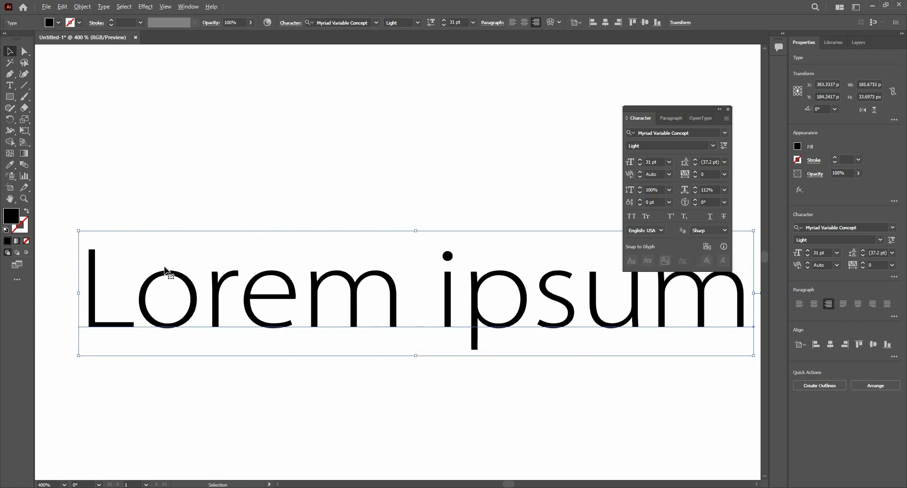
click(724, 190)
click(724, 189)
click(709, 189)
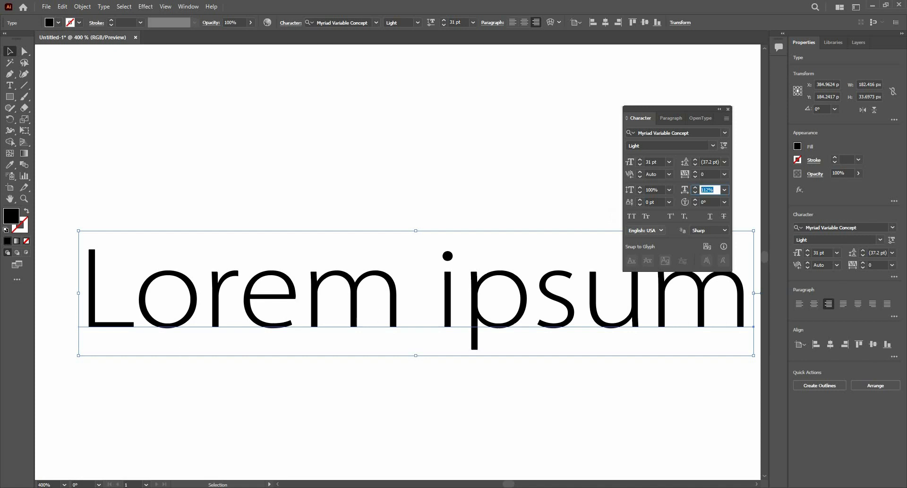
text(100)
key(Return)
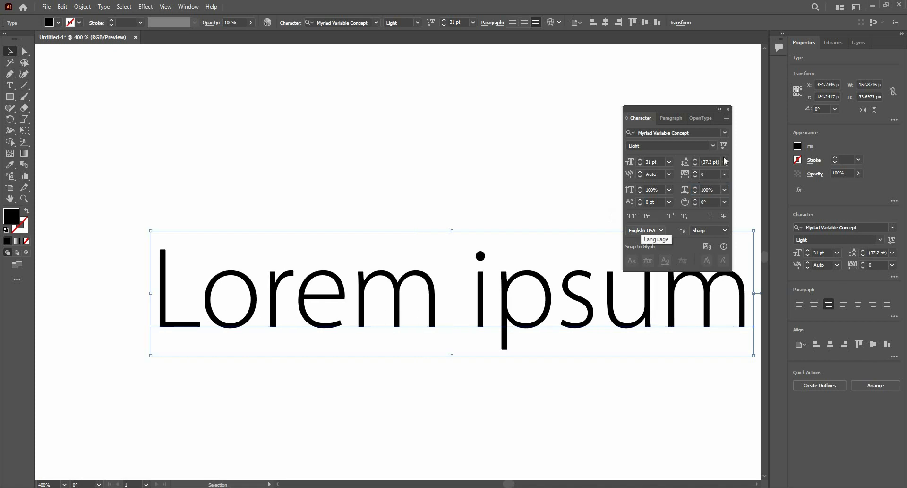
Widen the text once more to 113% horizontal scaling and restore it to 100%
click(695, 189)
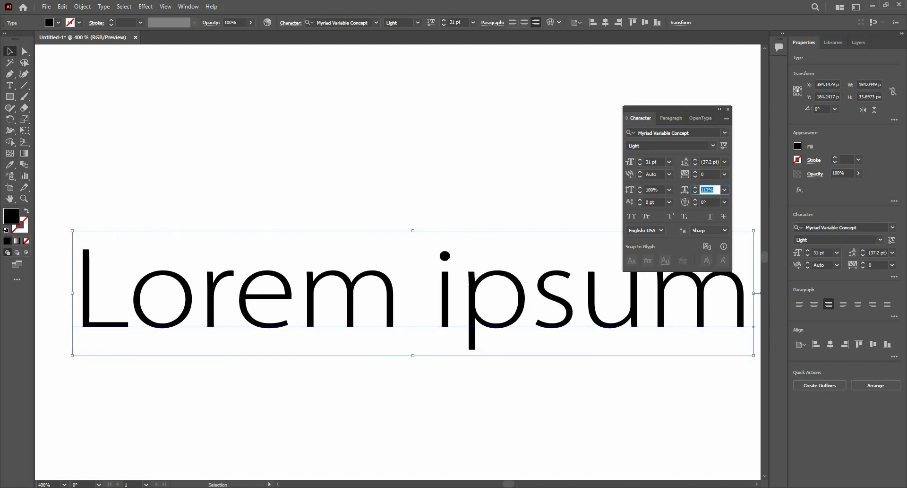
text(100)
key(Return)
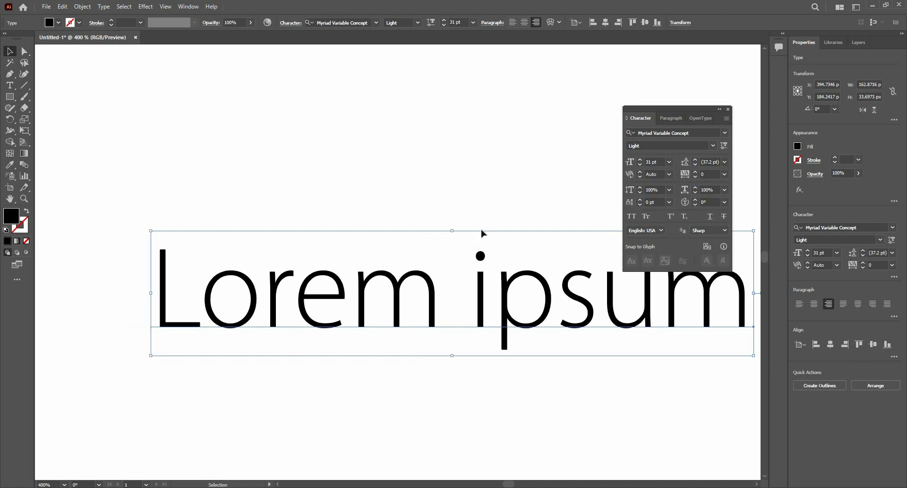
Stretch the "Lorem ipsum" heading taller and wider, to a font size of about 45.69 pt, and reset its horizontal scaling to 100%
drag(452, 231, 459, 172)
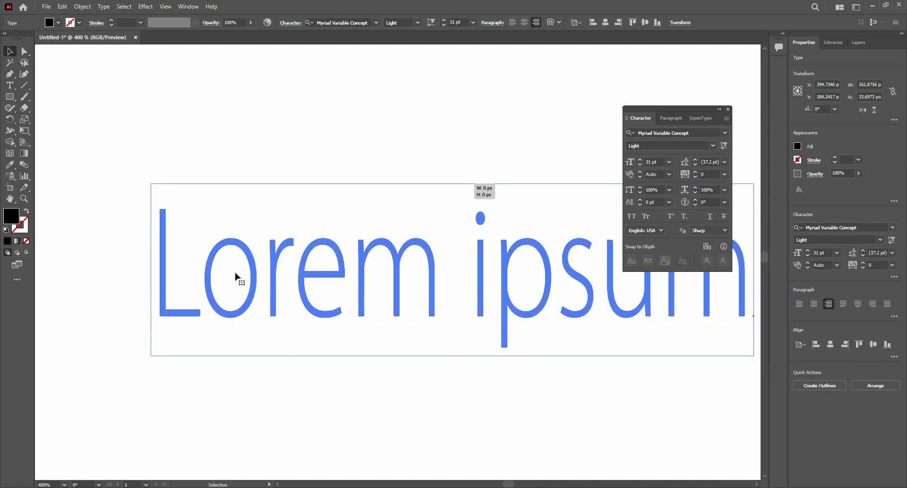
drag(136, 266, 68, 264)
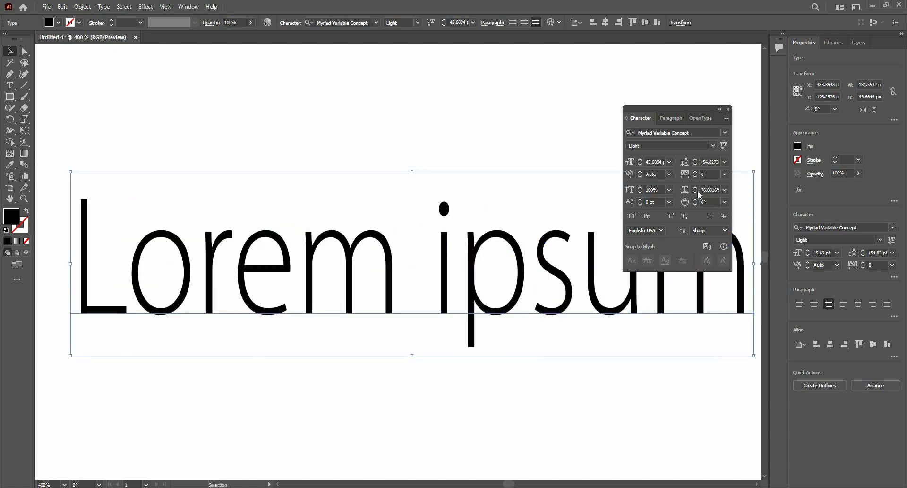
click(710, 189)
text(100)
key(Return)
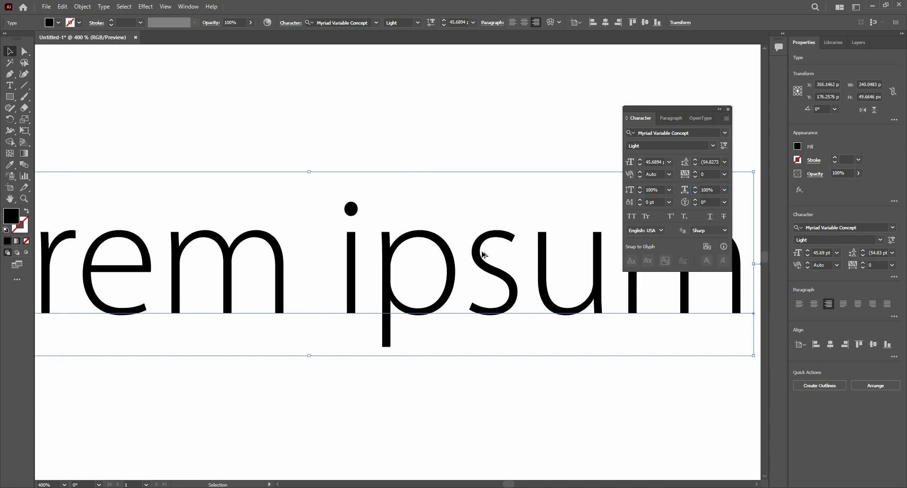
Select the paragraph text block below the heading and raise its baseline shift to 65 pt
key(ctrl+minus)
key(ctrl+minus)
key(ctrl+plus)
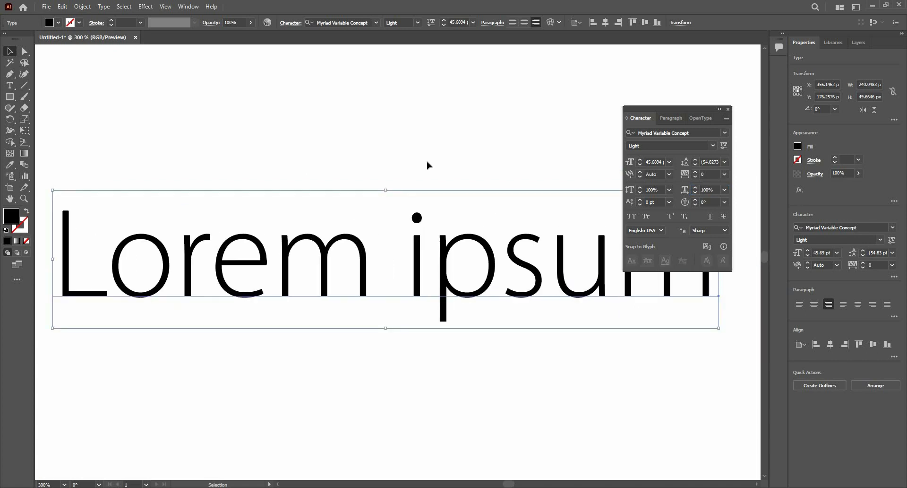
scroll(325, 138, down, 2)
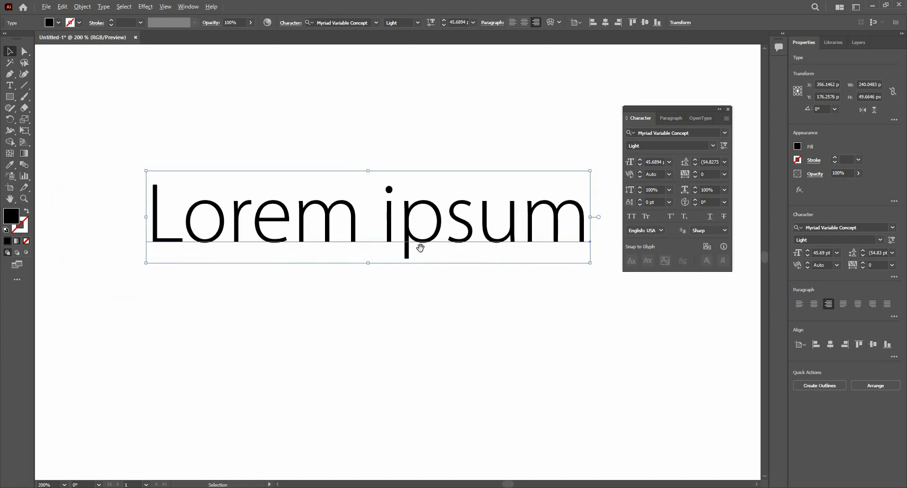
drag(419, 247, 303, 228)
scroll(302, 229, down, 2)
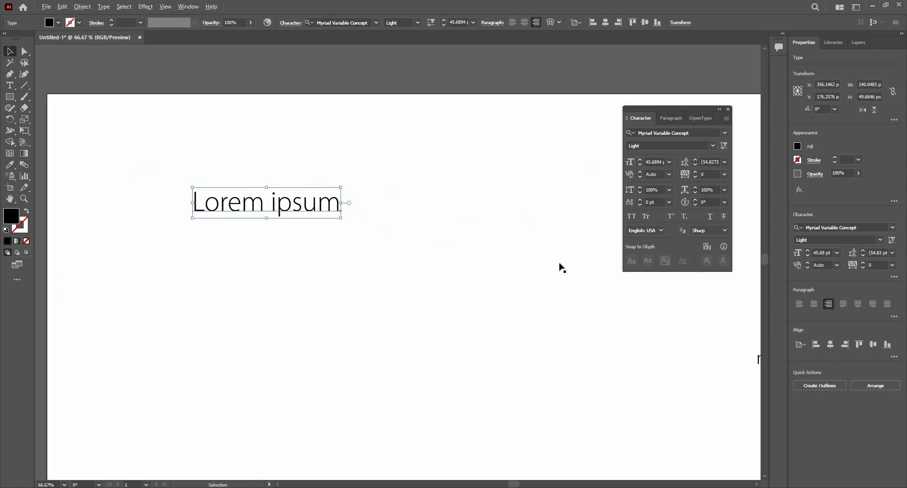
drag(565, 244, 321, 241)
scroll(320, 242, up, 2)
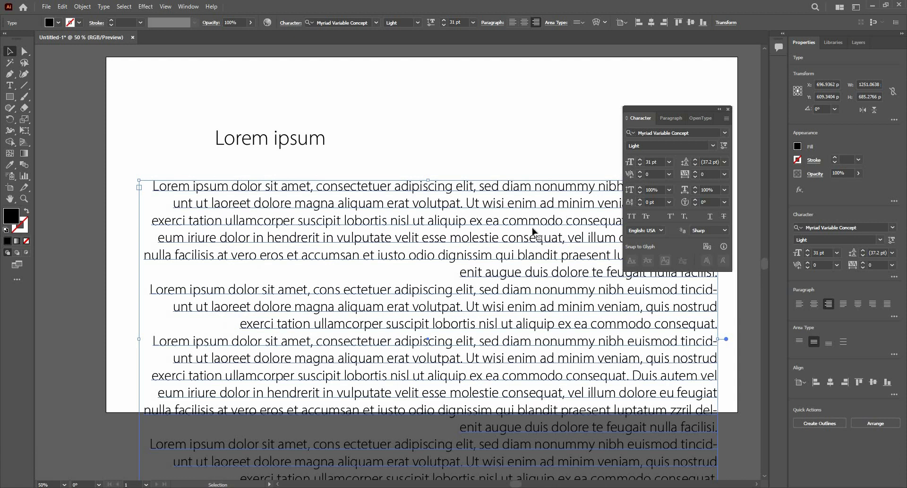
scroll(522, 230, up, 1)
drag(308, 251, 427, 227)
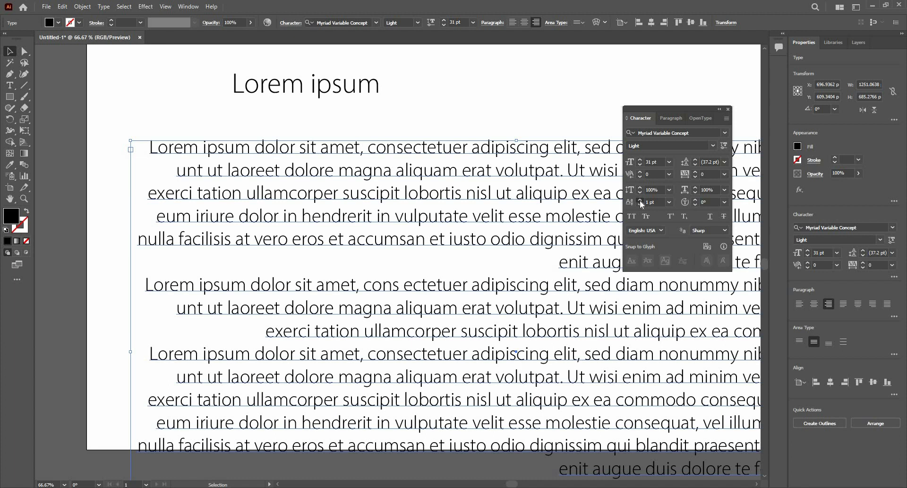
click(640, 200)
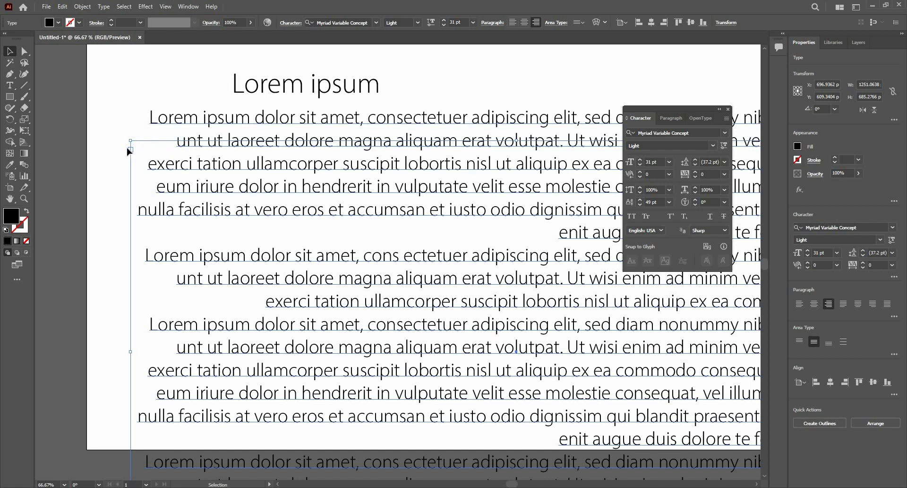
click(639, 201)
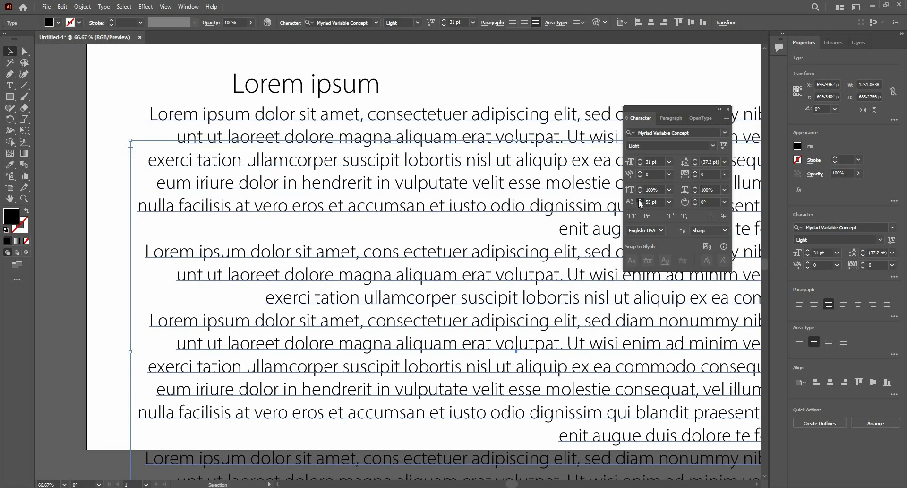
click(640, 200)
click(640, 200)
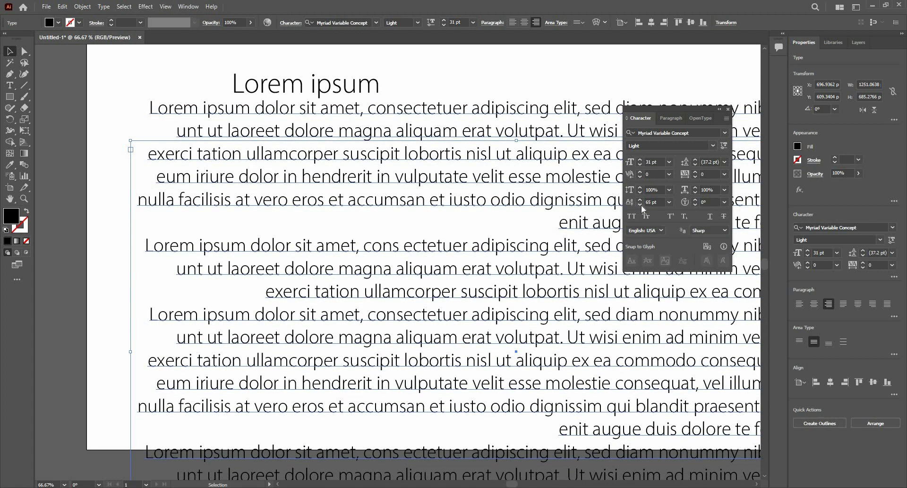
Lower the paragraph text's baseline shift to 47 pt, to -12 pt and finally to -34 pt
click(639, 205)
click(640, 204)
click(639, 204)
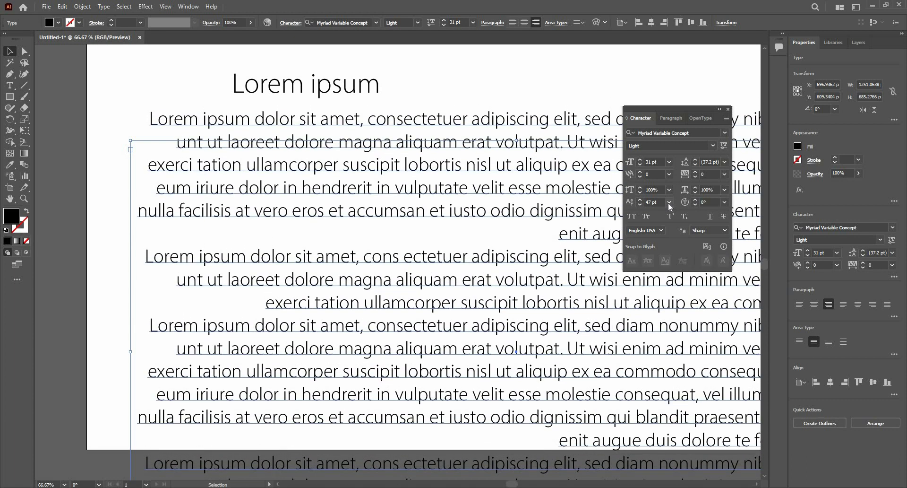
click(668, 202)
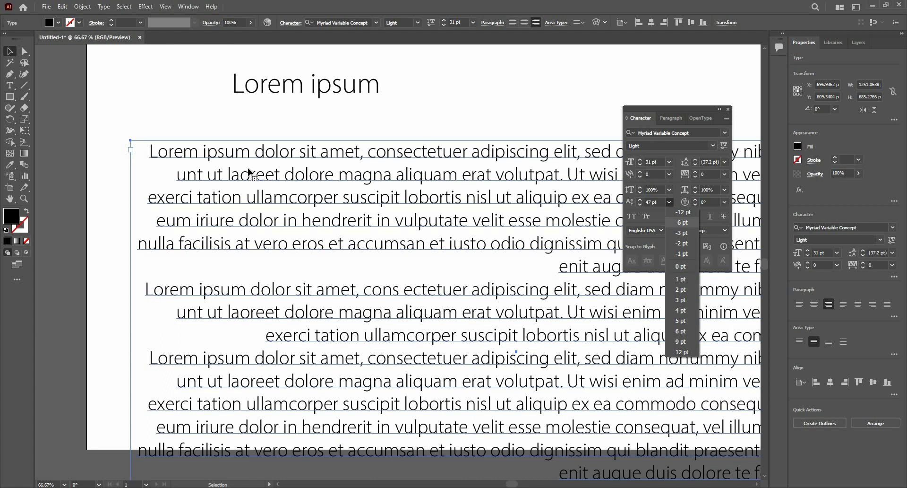
click(683, 212)
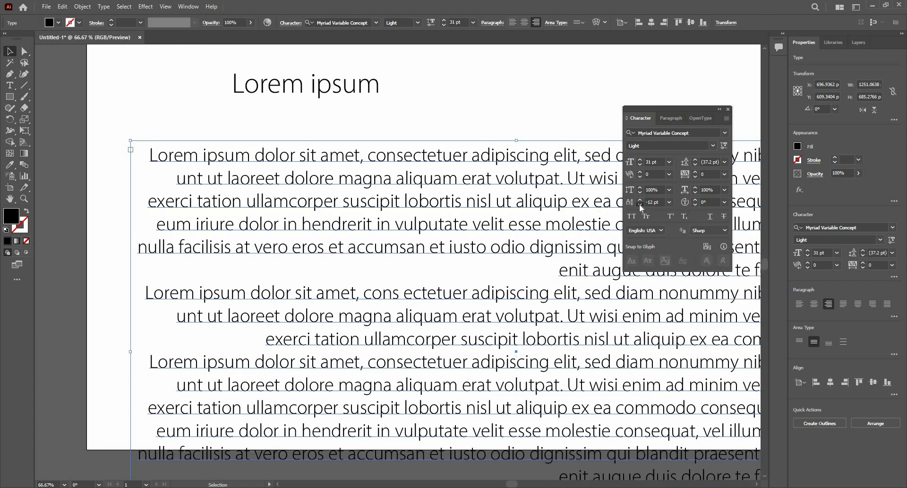
click(640, 204)
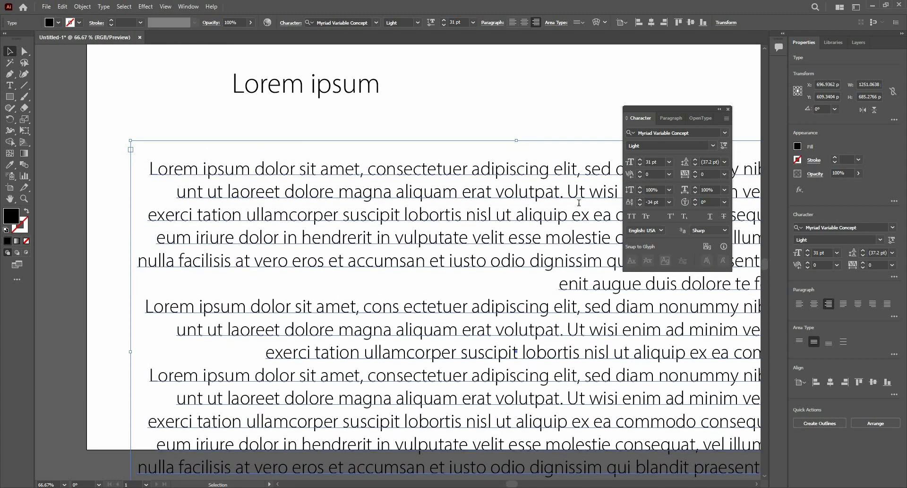
Select only the letter "m" in the "Lorem ipsum" heading and raise its baseline shift to 29 pt
click(305, 92)
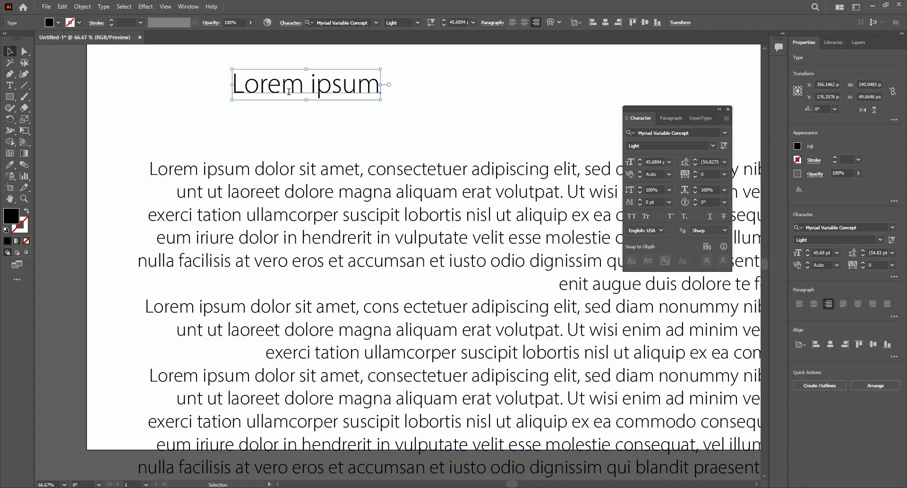
double_click(288, 92)
drag(312, 87, 281, 89)
click(267, 86)
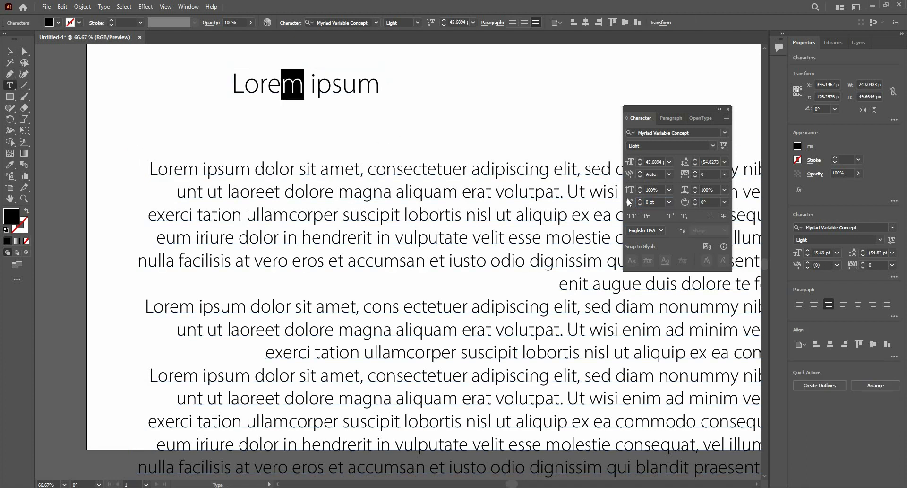
drag(641, 200, 641, 200)
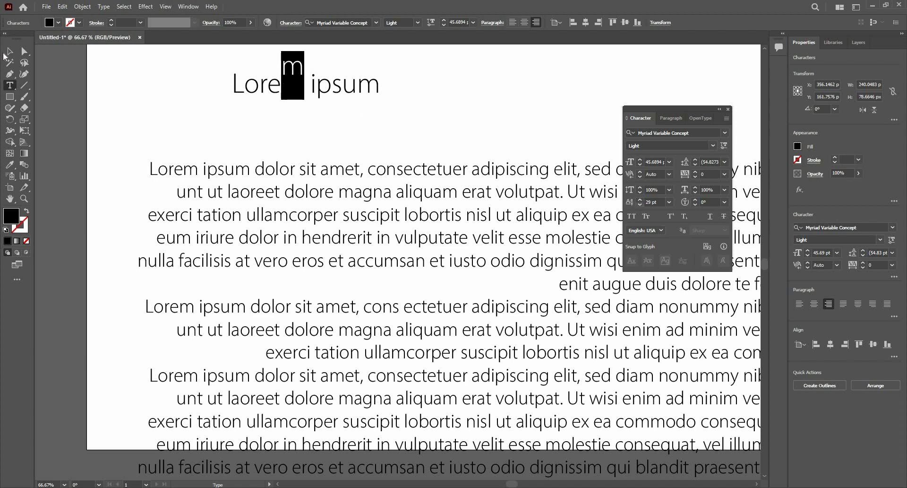
key(Escape)
key(ctrl+minus)
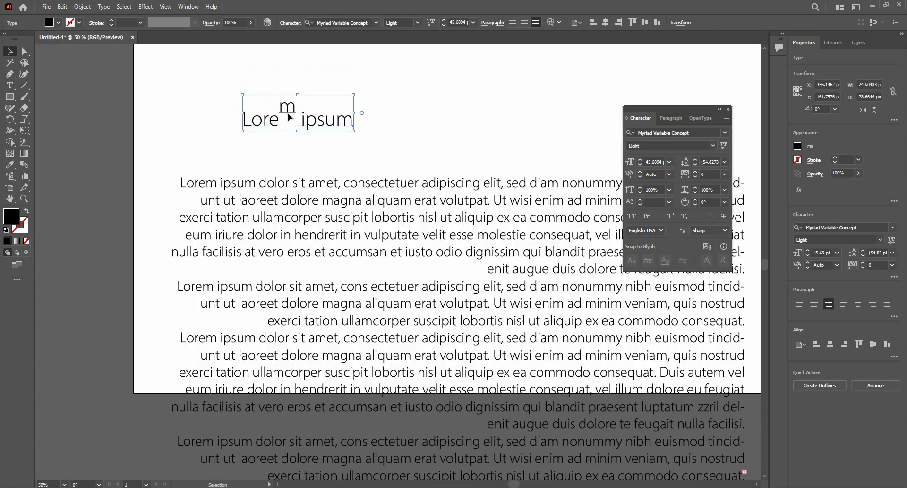
Reset the baseline shift of the whole "Lorem ipsum" heading to 0 pt
click(307, 134)
key(ctrl+z)
click(670, 206)
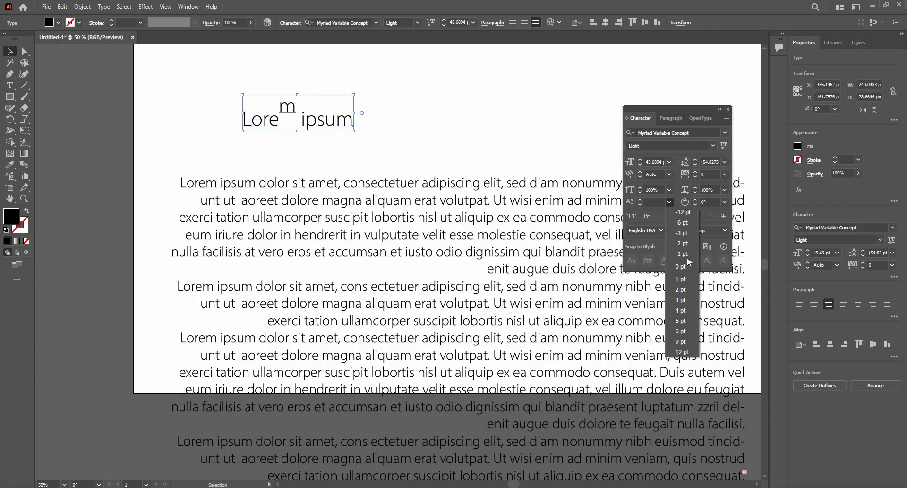
click(671, 307)
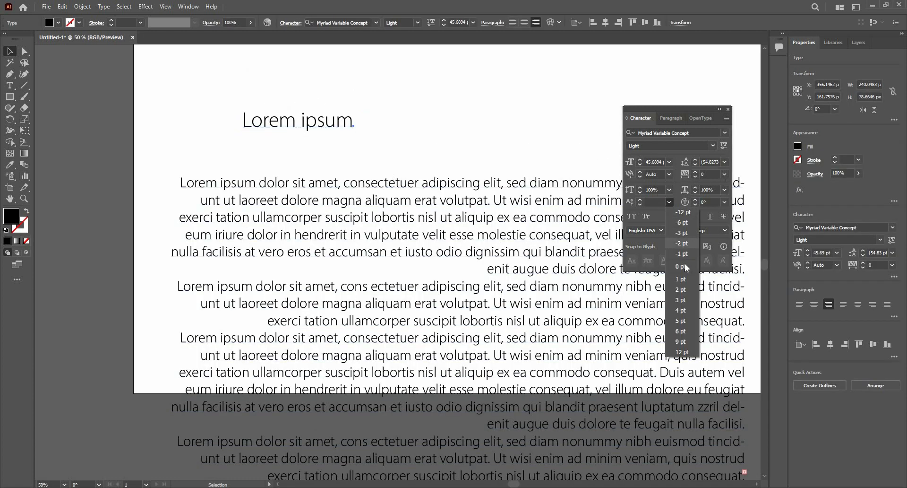
click(299, 132)
scroll(298, 132, up, 1)
key(ctrl+z)
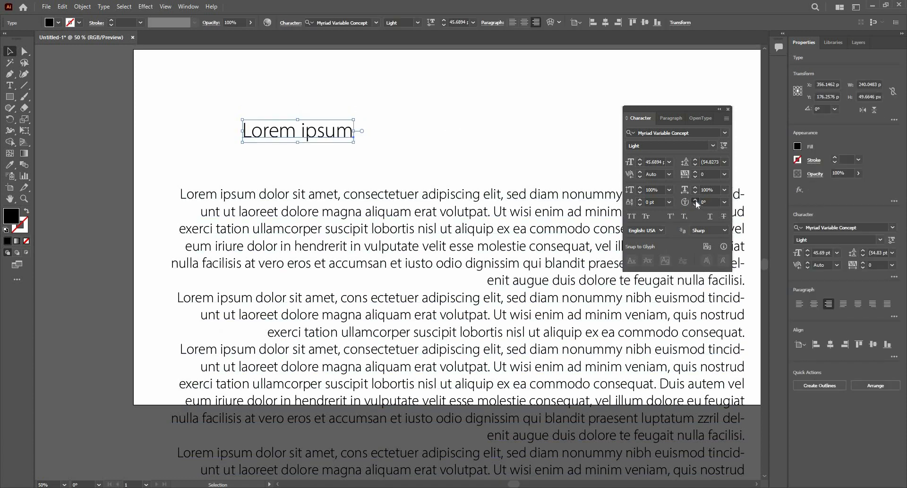
Rotate all characters of the "Lorem ipsum" heading to 90° and reset the character rotation to 0°
mouse_move(696, 200)
mouse_down()
mouse_move(697, 210)
mouse_move(710, 205)
mouse_up()
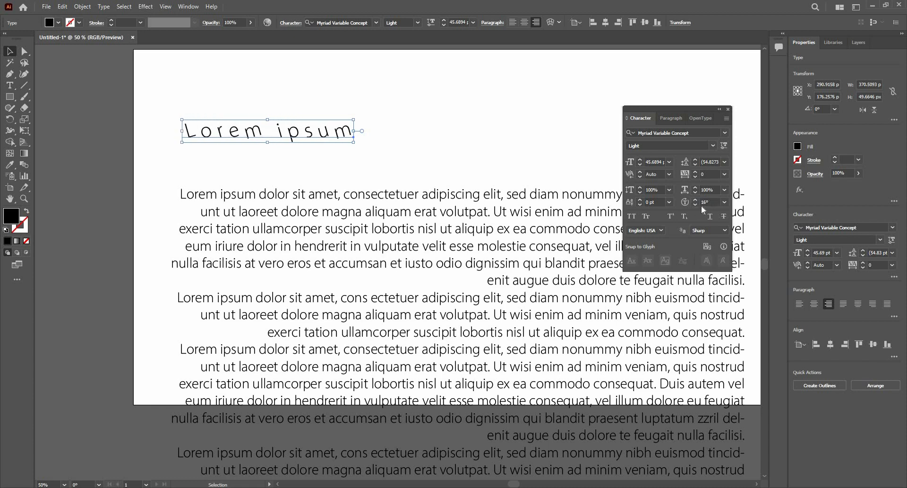
click(696, 199)
key(Return)
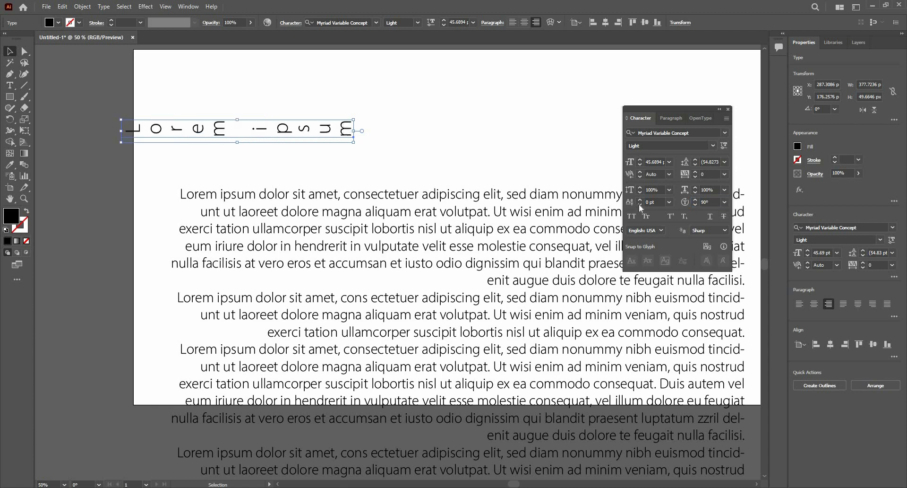
click(704, 202)
text(0)
key(Return)
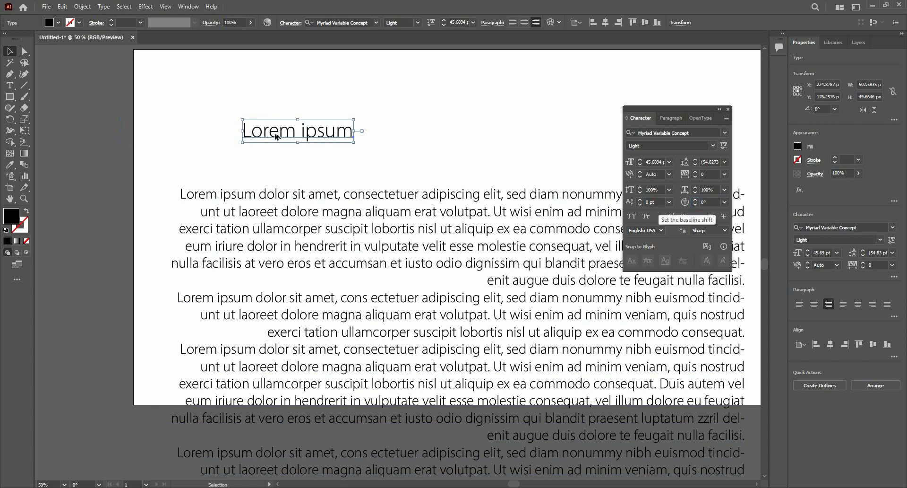
Select the letter "m" in the "Lorem ipsum" heading and set its character rotation to -90°
key(ctrl+1)
click(11, 86)
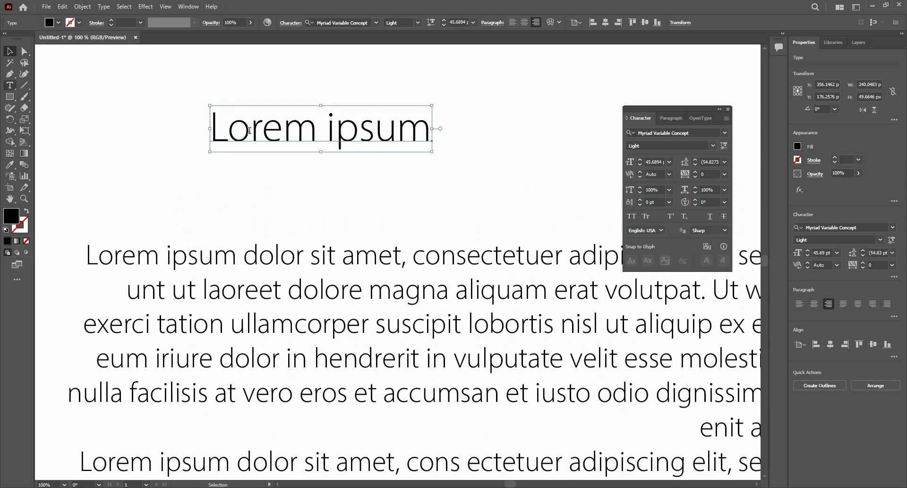
drag(318, 134, 285, 140)
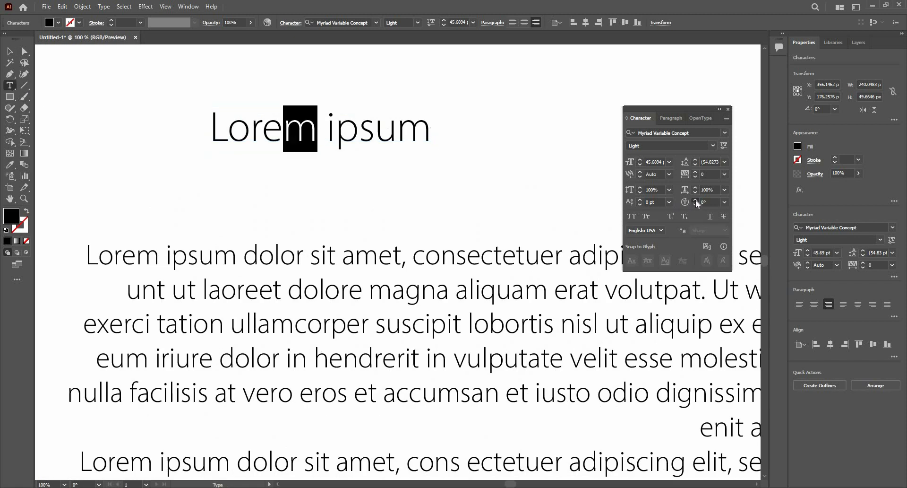
drag(696, 201, 502, 211)
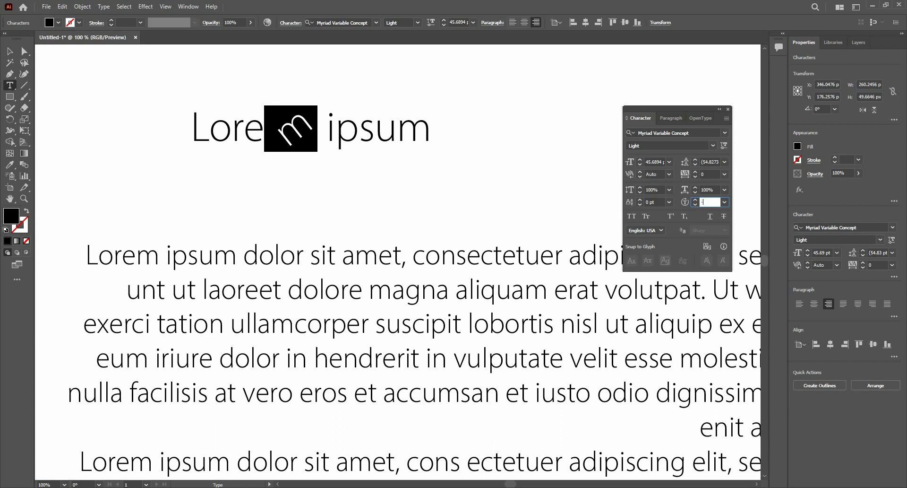
text(-90)
key(Return)
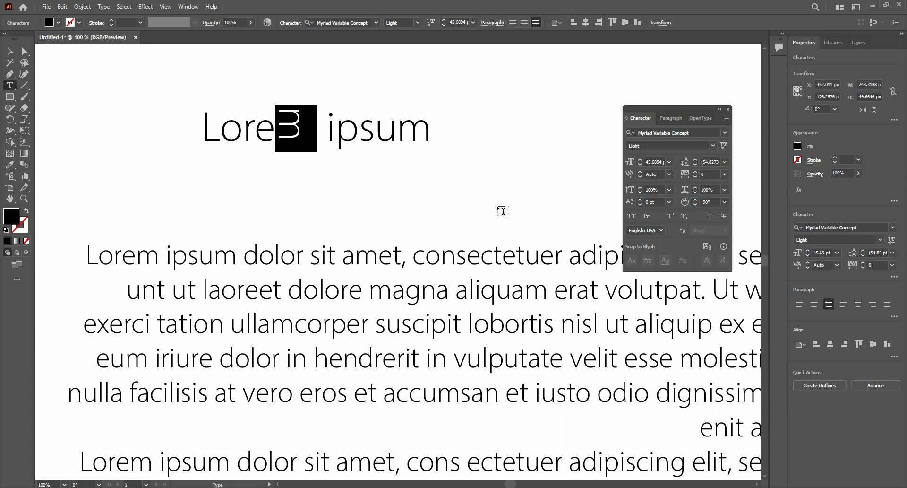
Reset the letter "m" to 0° character rotation and leave text editing with the heading selected
drag(713, 202, 656, 212)
text(0)
key(Return)
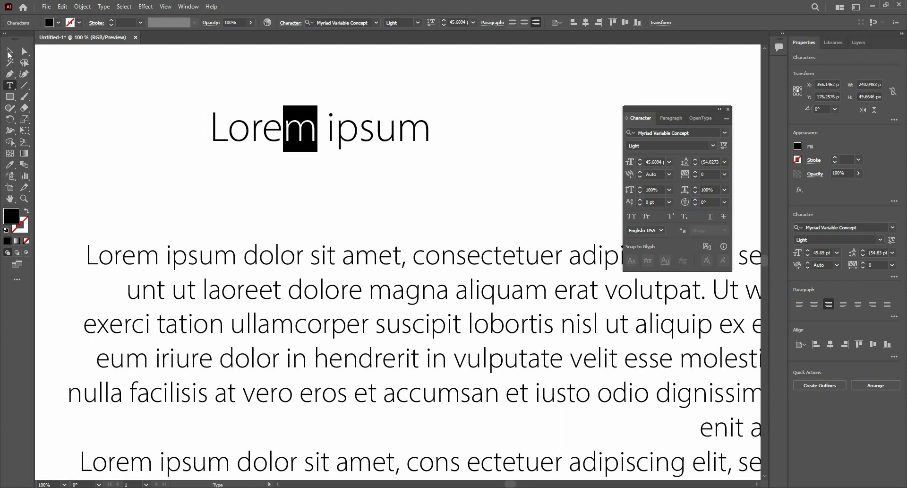
key(Escape)
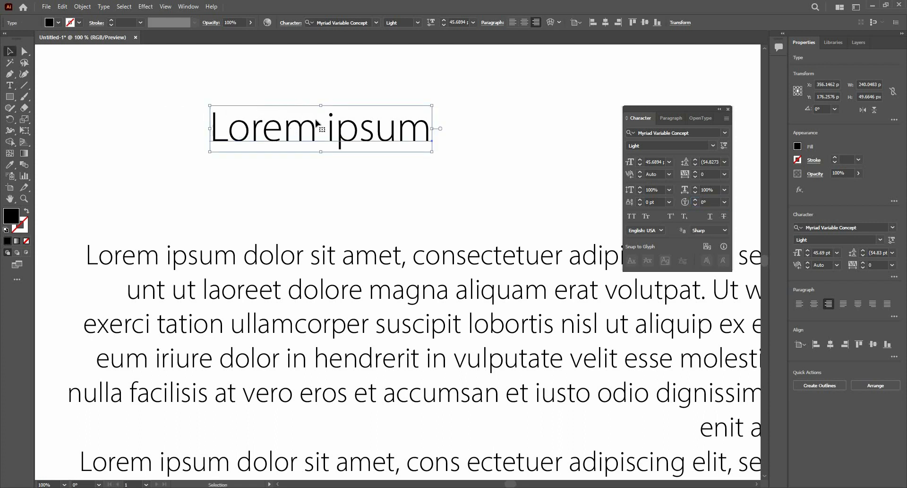
Apply All Caps to the selected "Lorem ipsum" heading
scroll(282, 128, up, 1)
scroll(266, 191, up, 2)
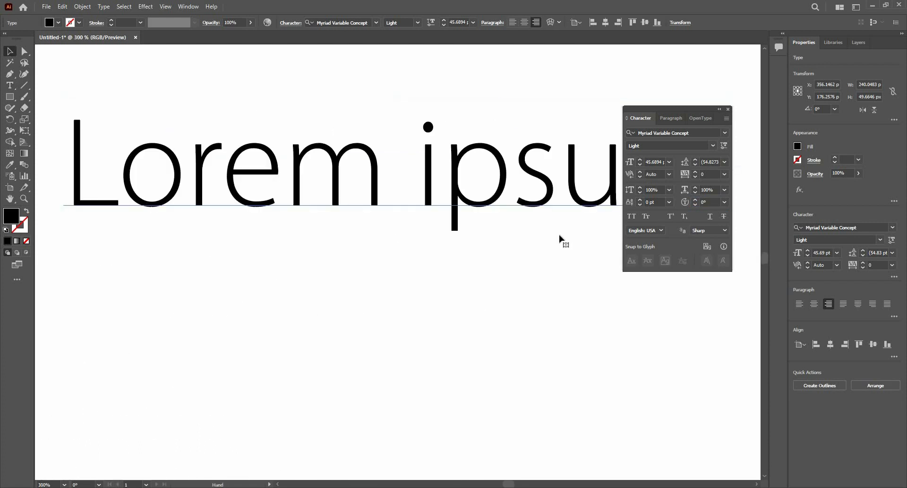
click(632, 216)
scroll(235, 178, down, 2)
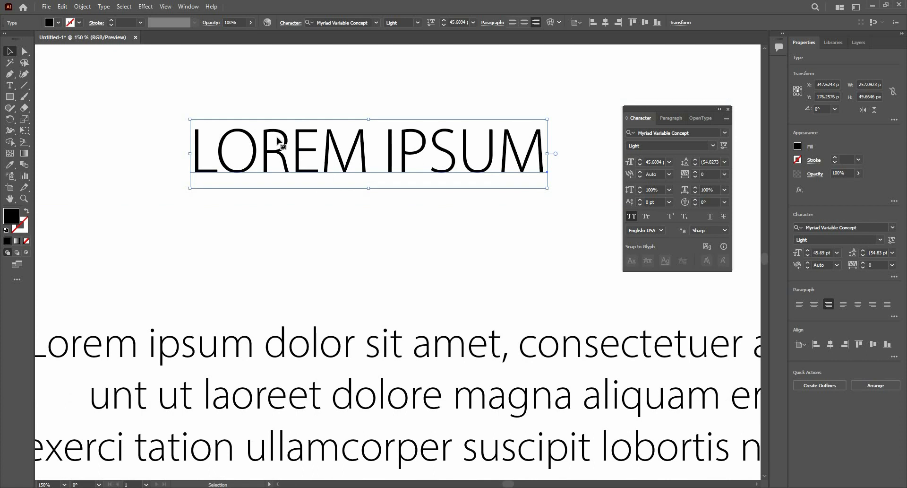
scroll(295, 141, up, 2)
scroll(310, 141, down, 2)
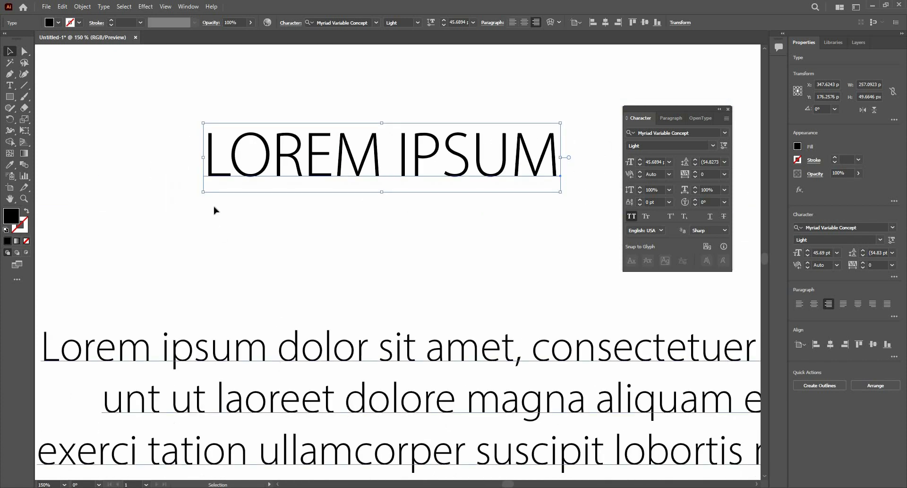
Select the body paragraph text block below the "LOREM IPSUM" heading and apply All Caps to it
click(460, 457)
scroll(215, 210, down, 3)
drag(445, 261, 424, 136)
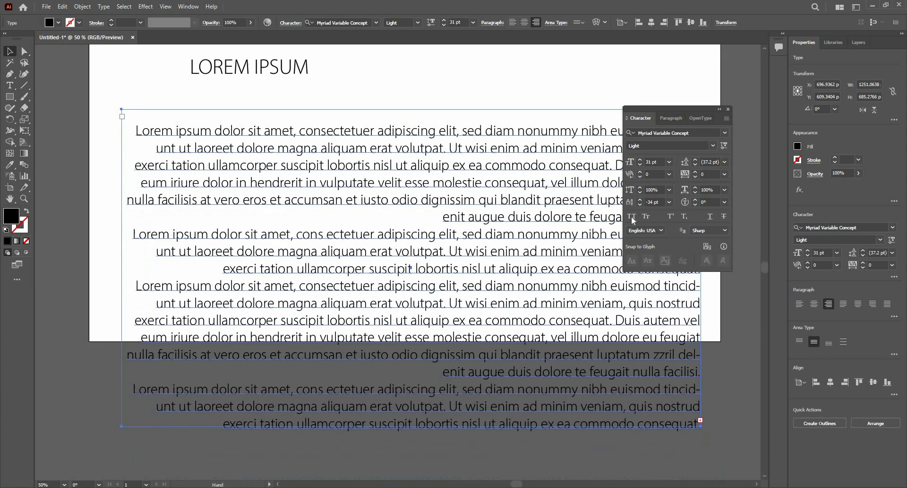
click(631, 217)
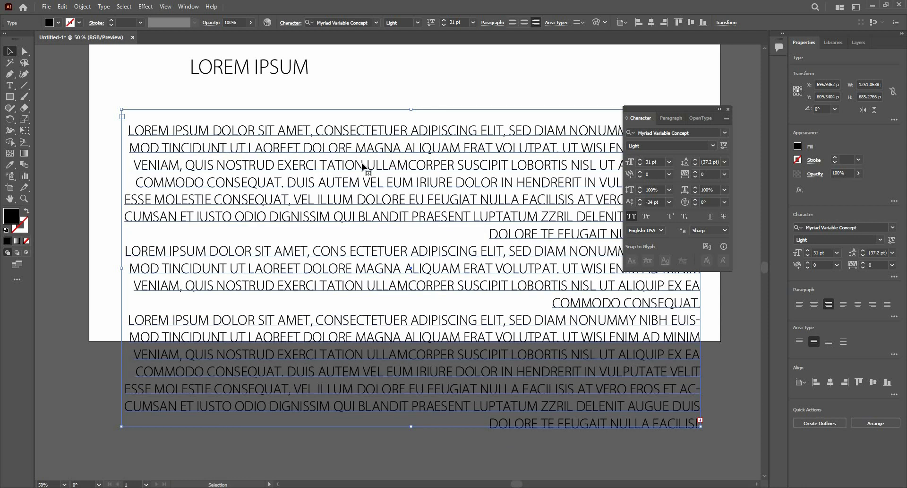
Select the "LOREM IPSUM" heading and turn off its All Caps formatting
scroll(283, 95, down, 1)
scroll(288, 146, up, 2)
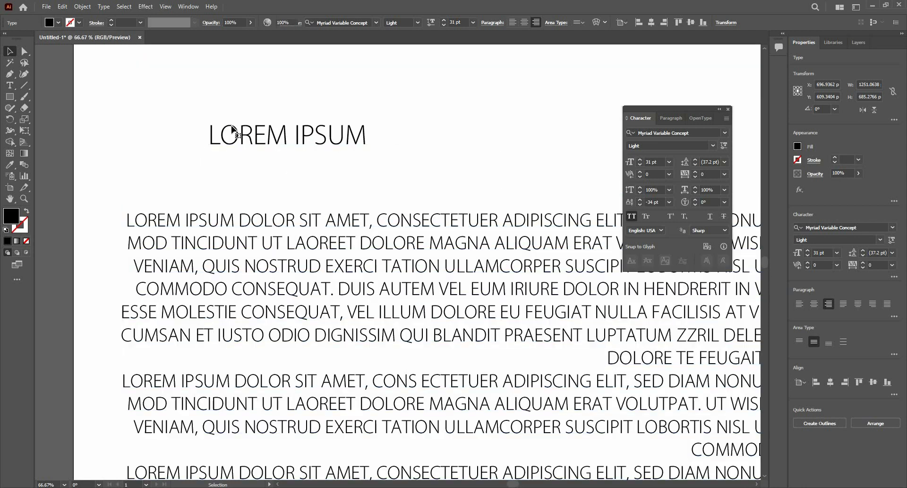
click(231, 126)
scroll(231, 126, up, 2)
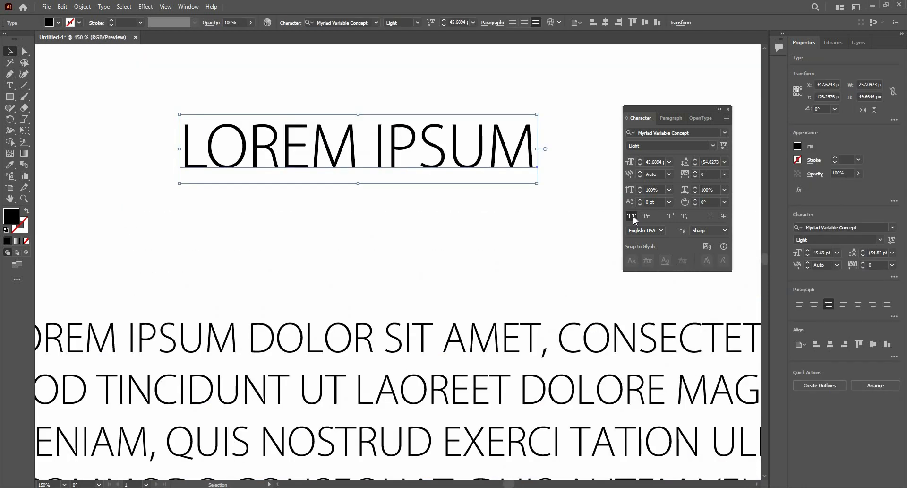
click(633, 216)
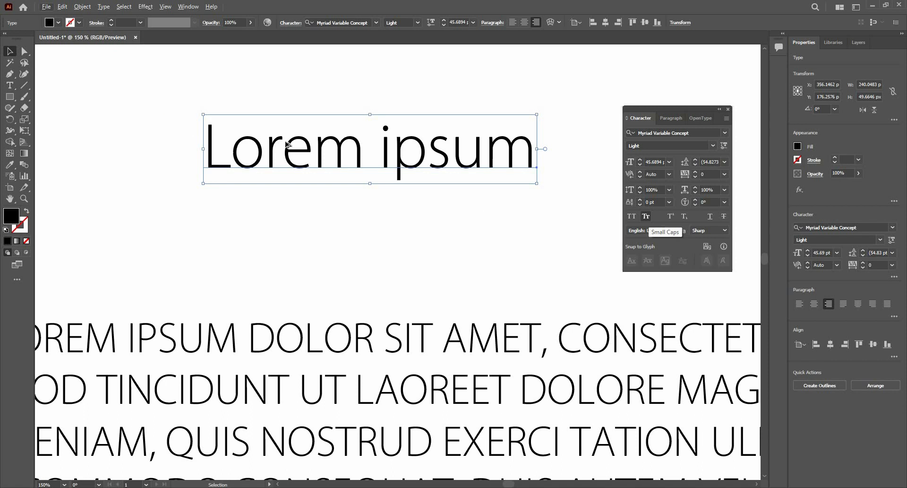
Apply Small Caps to the "Lorem ipsum" heading and turn it off again
scroll(558, 248, up, 1)
drag(558, 249, 444, 292)
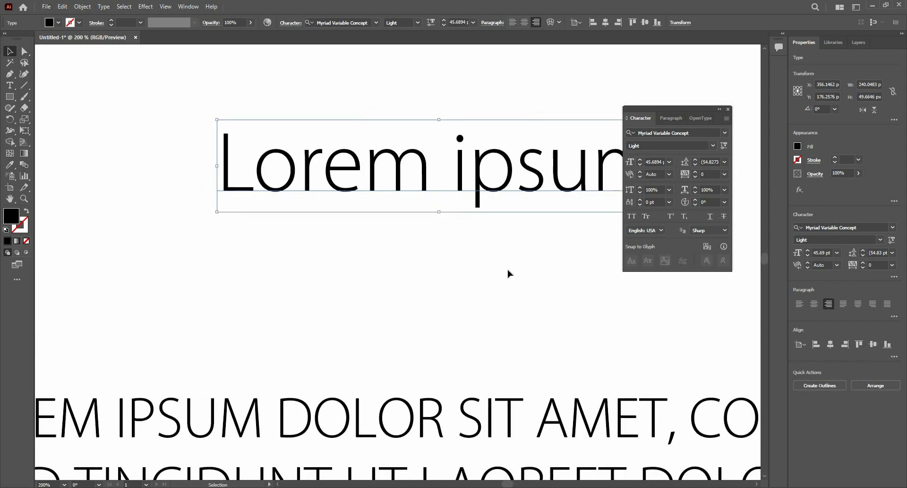
click(645, 216)
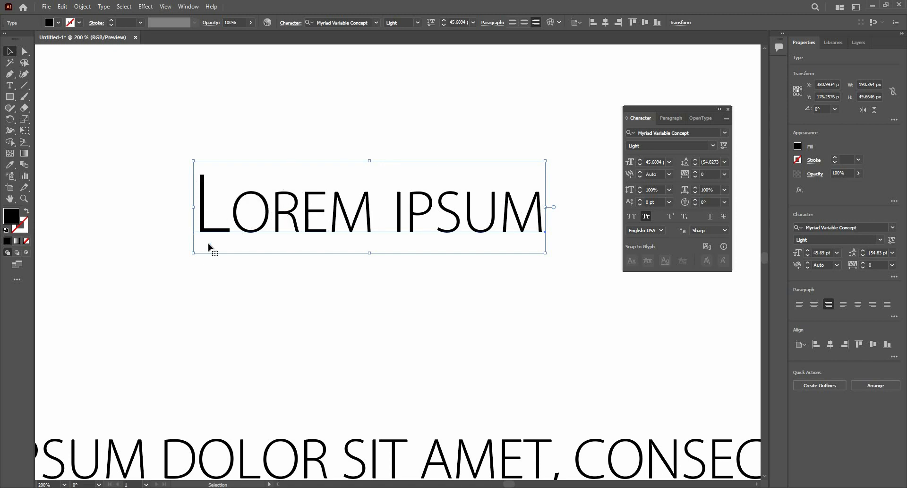
click(651, 219)
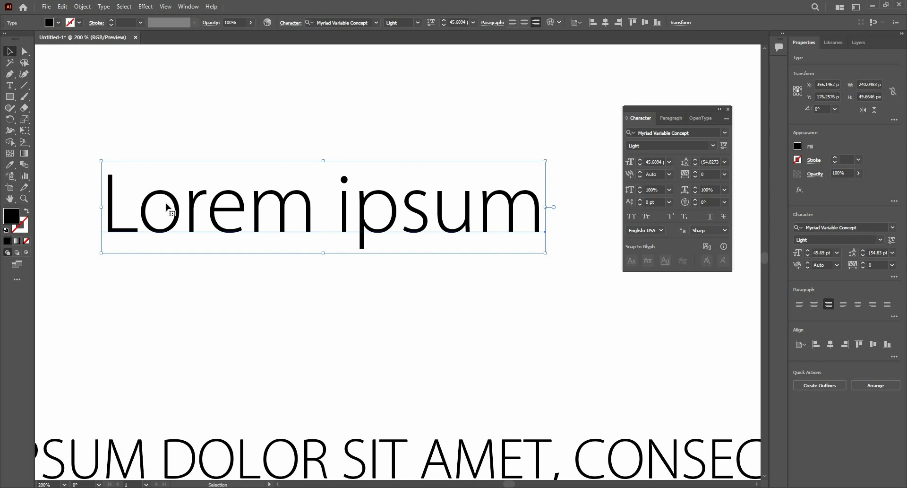
click(646, 216)
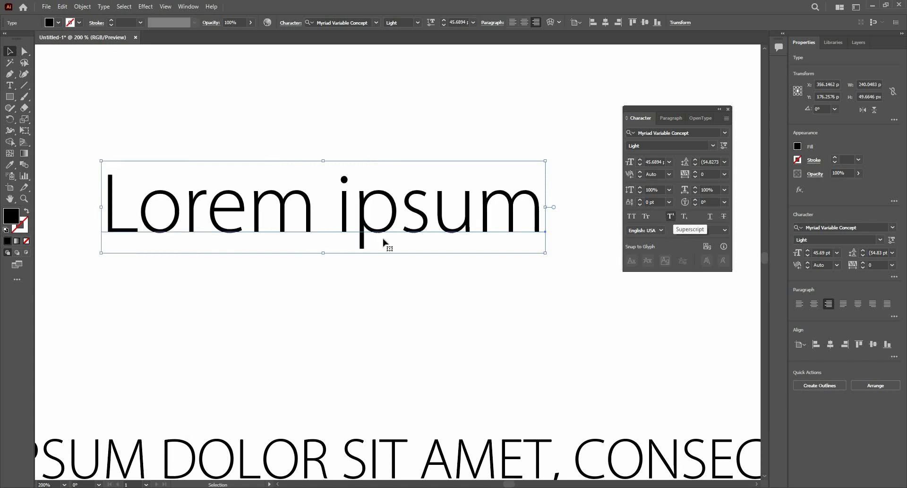
Create a new text object above the "Lorem ipsum" heading containing "a+b"
scroll(140, 223, down, 1)
scroll(448, 132, up, 1)
drag(461, 161, 369, 248)
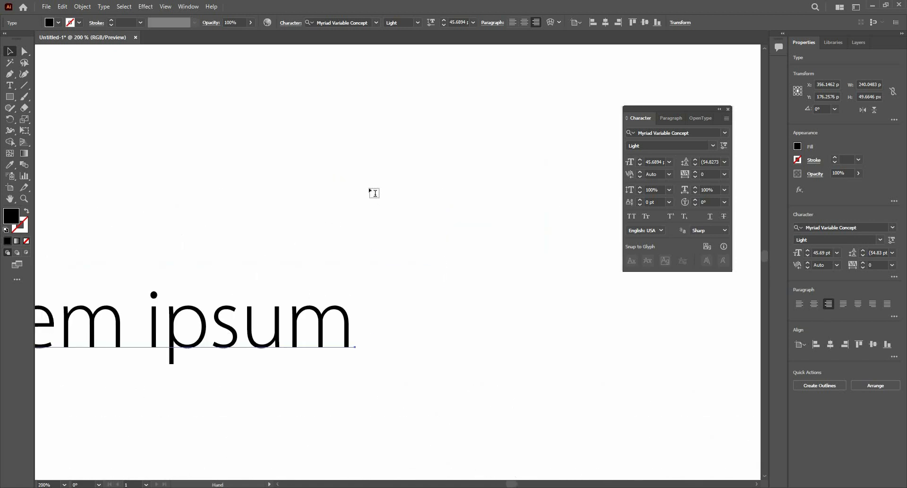
key(t)
click(301, 175)
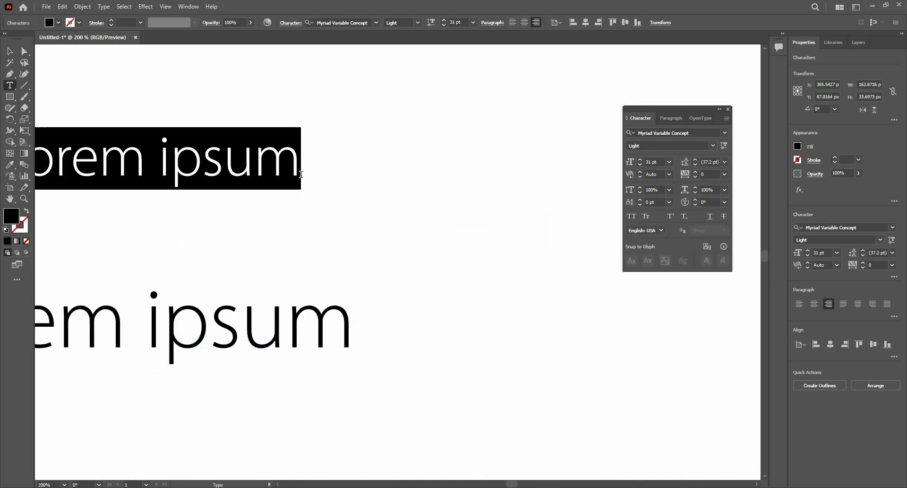
text(a)
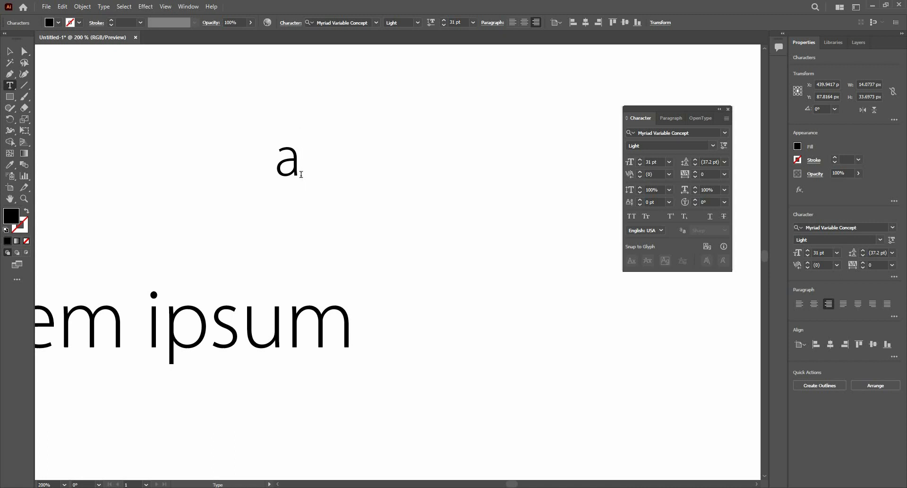
text(+)
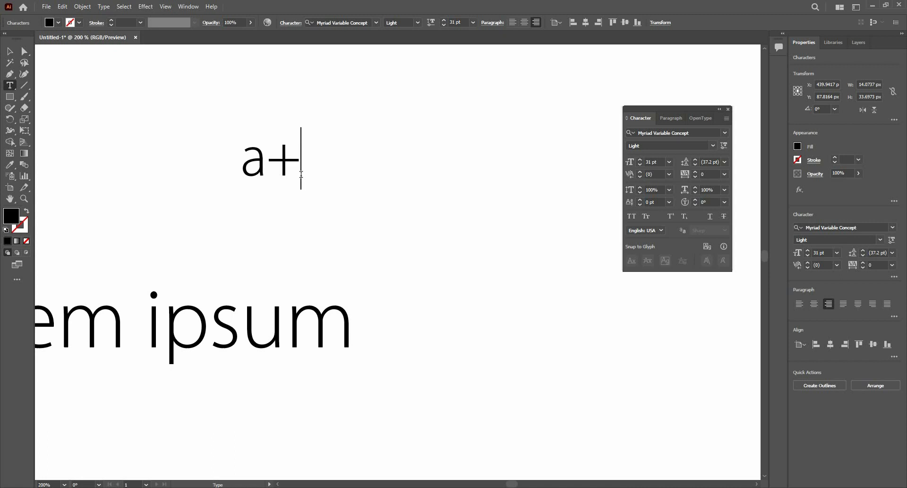
text(b)
Enclose "a+b" in parentheses and add a 2 after the closing parenthesis
key(Left)
key(Left)
key(Left)
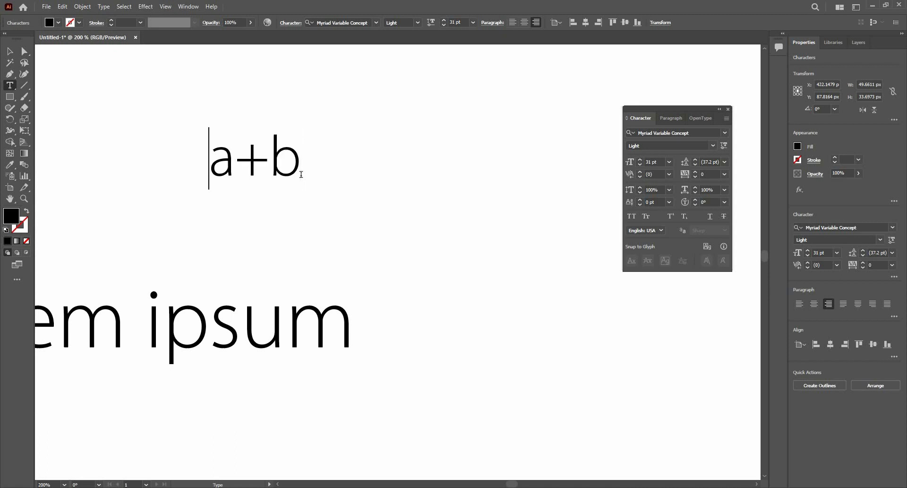
text(()
key(Right)
key(Right)
key(Right)
text())
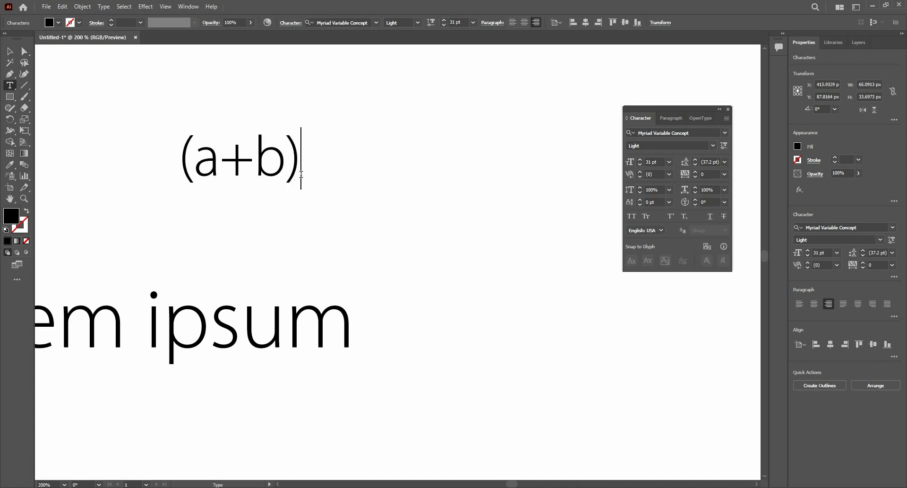
text(2)
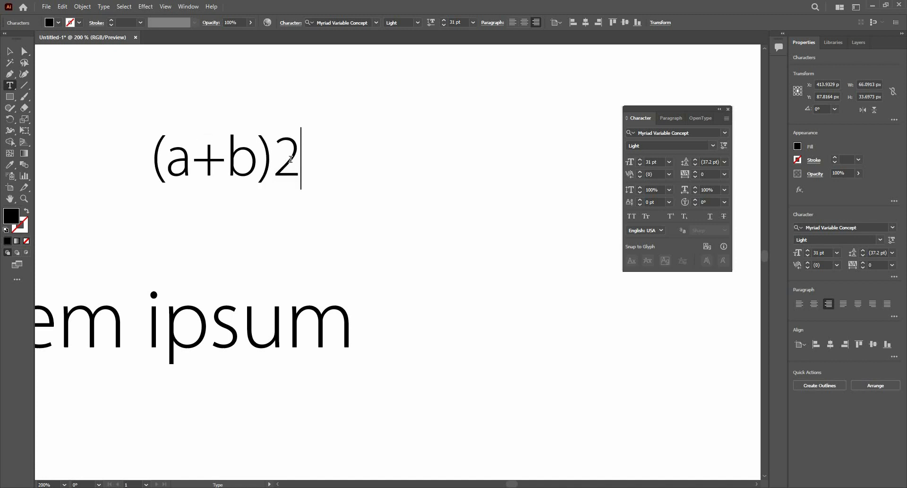
Format the 2 after "(a+b)" as Superscript and leave text editing
key(shift+Left)
click(669, 215)
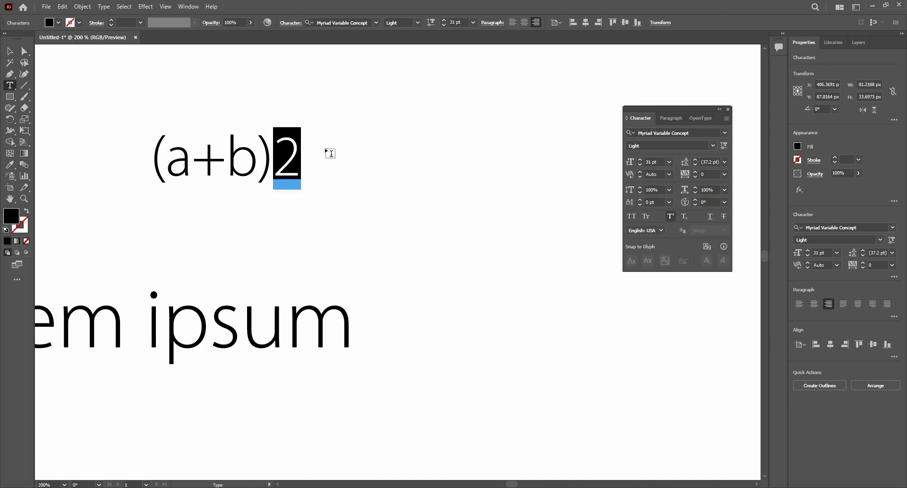
key(Escape)
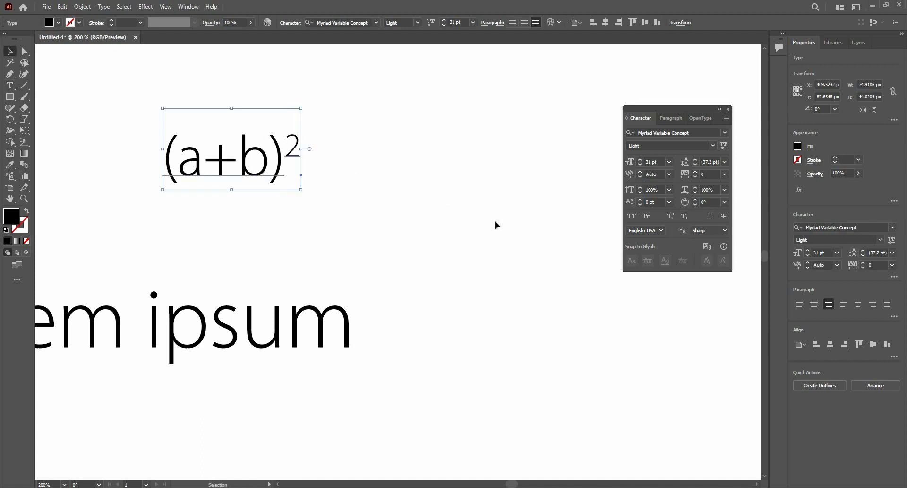
key(ctrl+minus)
key(ctrl+plus)
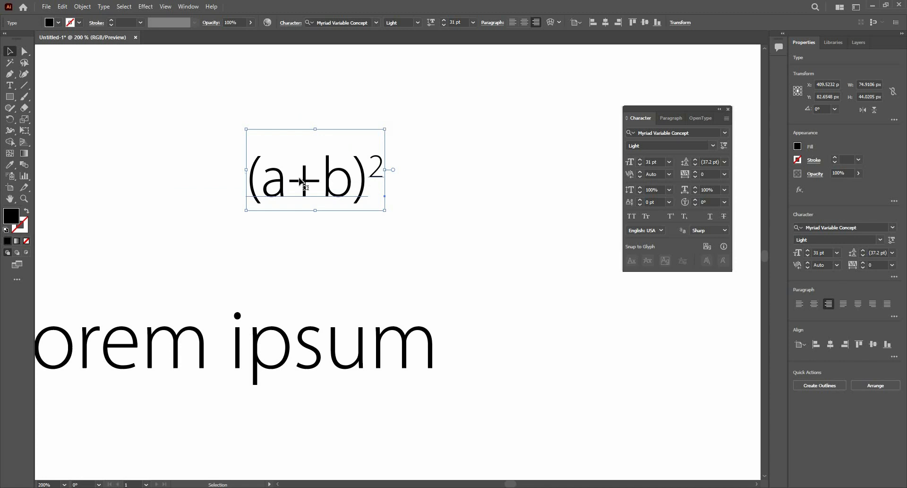
key(ctrl+minus)
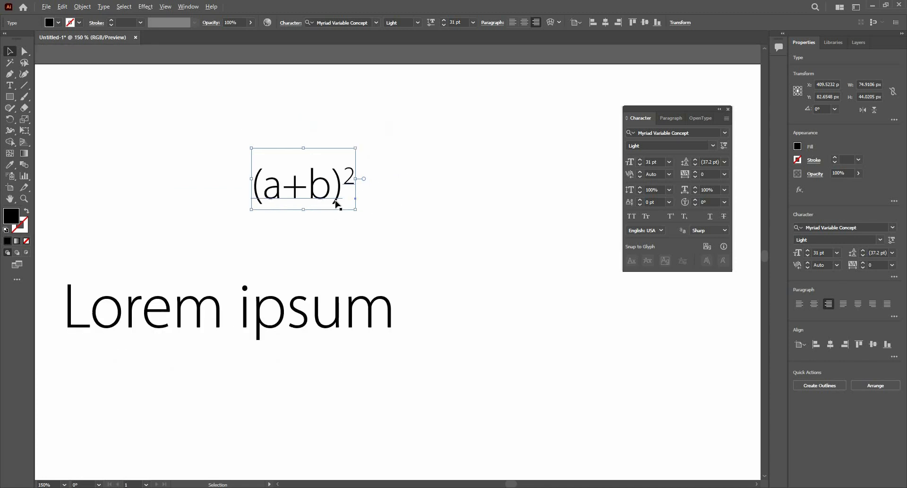
key(ctrl+plus)
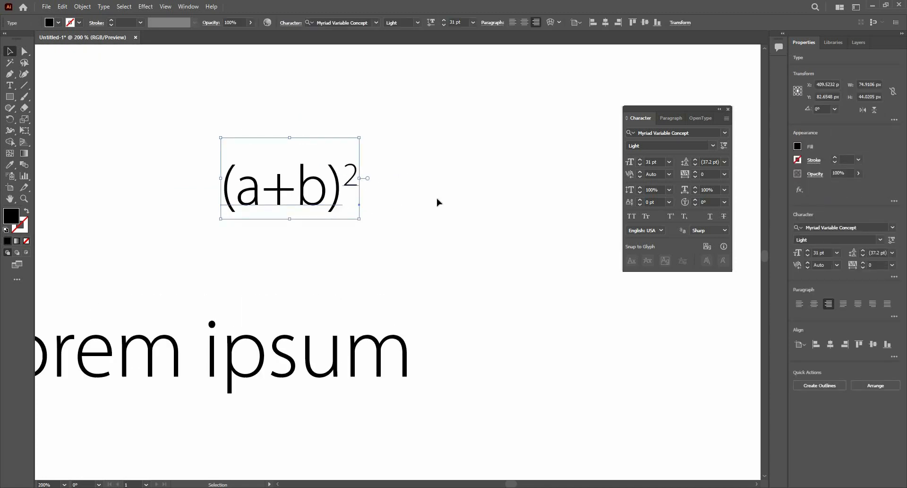
Move the "(a+b)" squared expression slightly left and add a new text object "H2O" beside it
click(449, 201)
key(t)
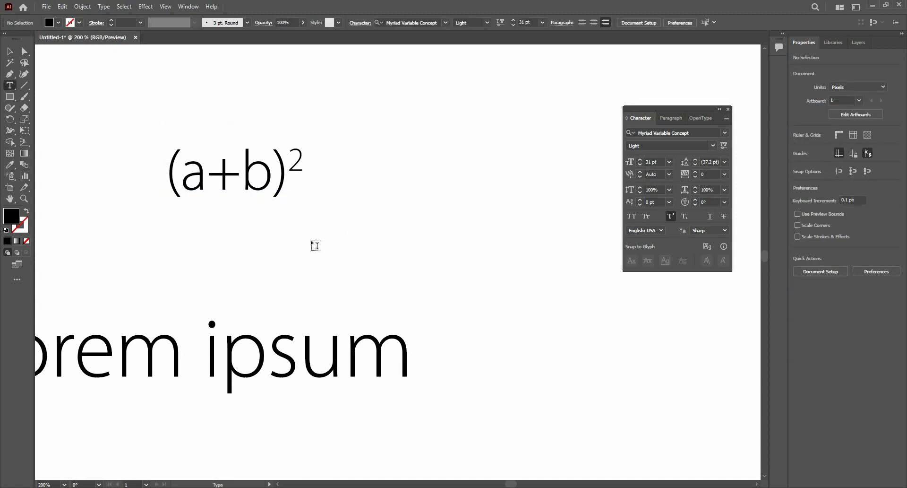
click(683, 218)
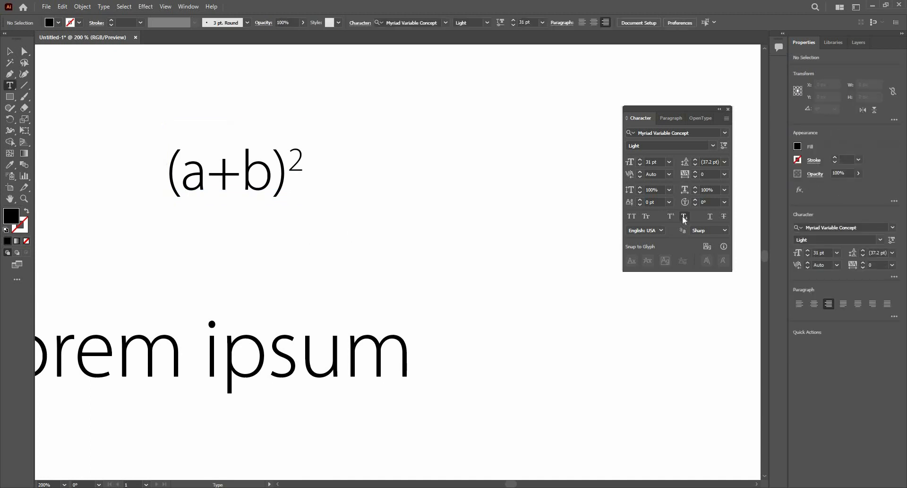
click(398, 228)
text(H)
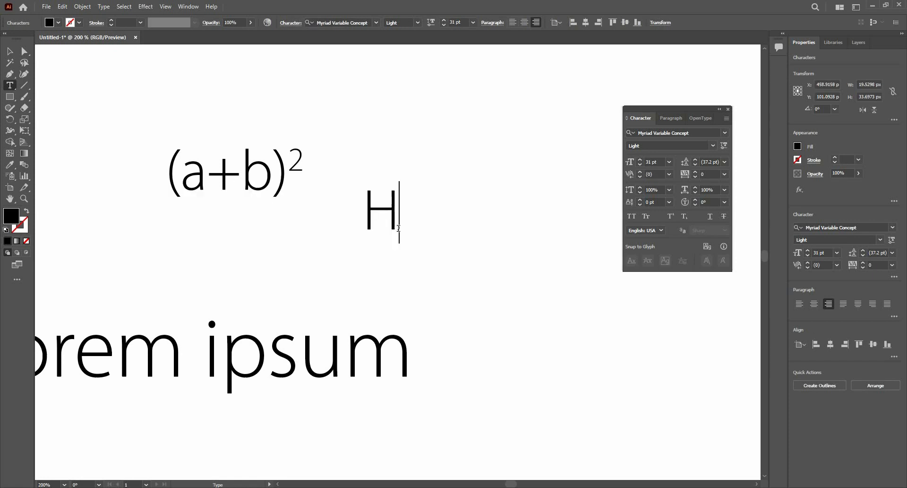
text(2O)
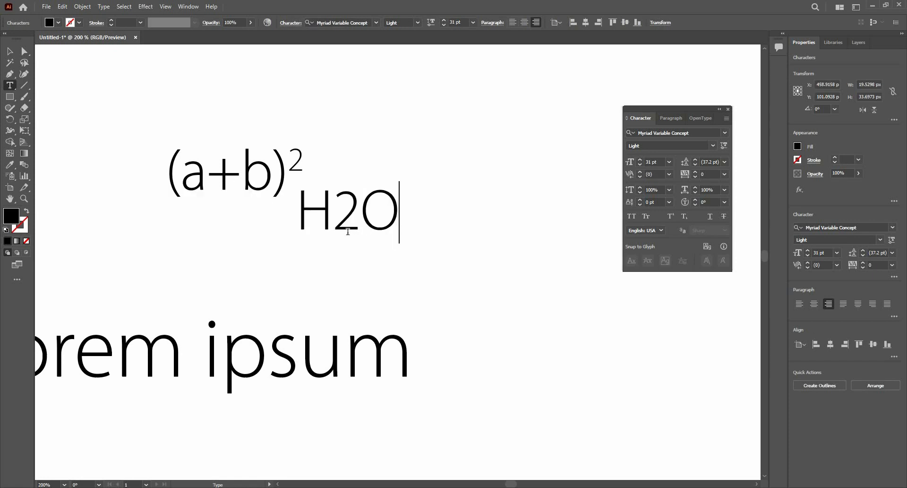
Format the 2 in "H2O" as Subscript, then leave text editing and deselect the text
scroll(348, 231, up, 1)
key(Left)
key(shift+Left)
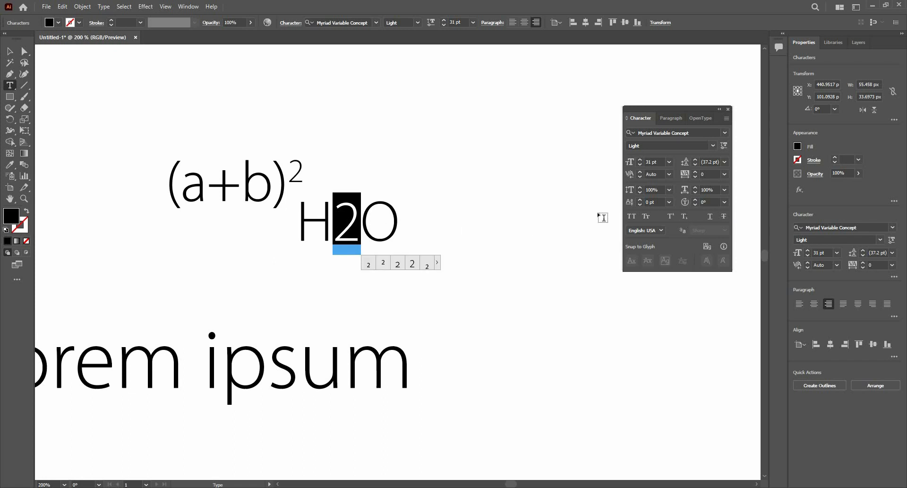
click(684, 215)
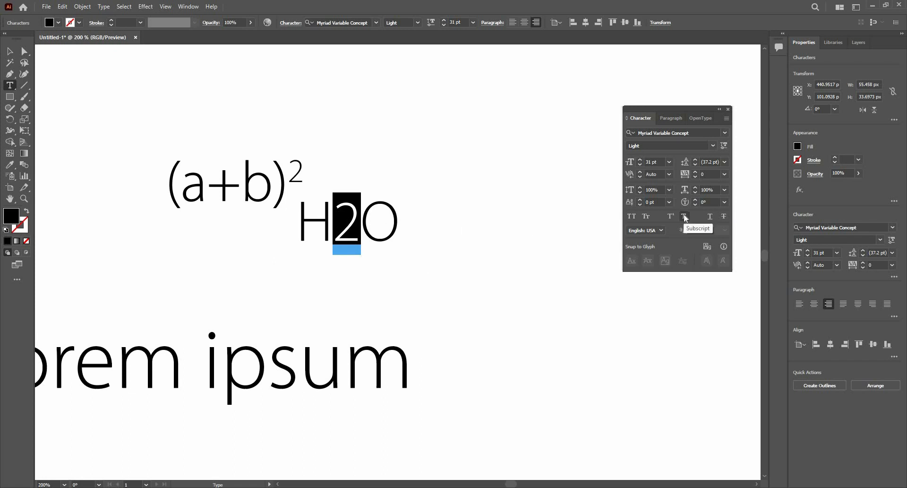
click(685, 216)
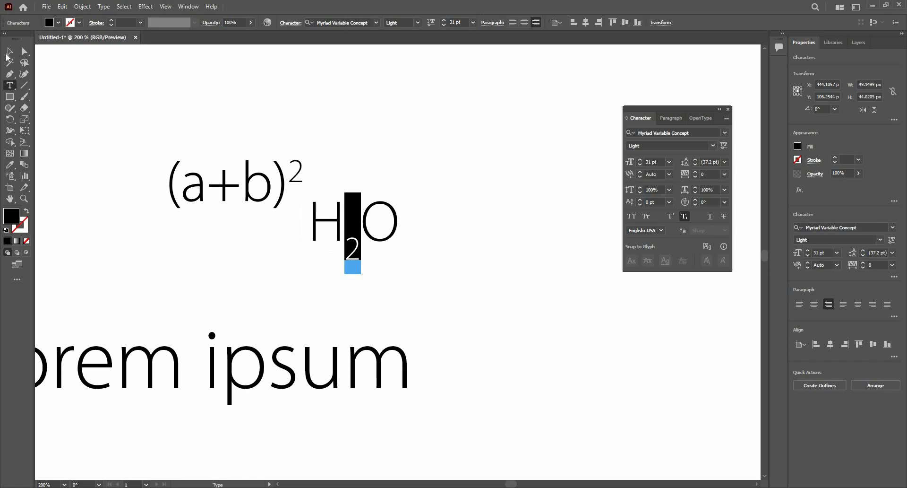
key(Escape)
click(259, 316)
Move the "H2O" text to the right, clear of the "(a+b)" squared expression, and enlarge it proportionally
scroll(255, 317, down, 2)
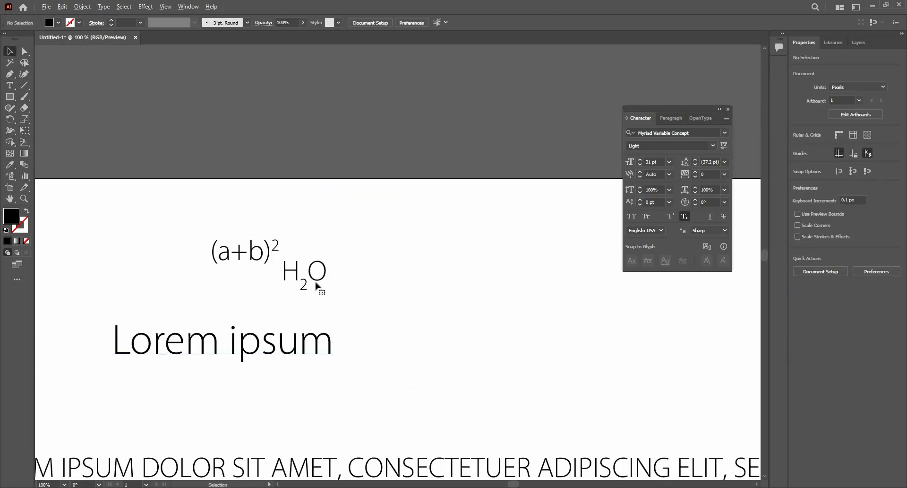
click(316, 283)
scroll(403, 284, up, 2)
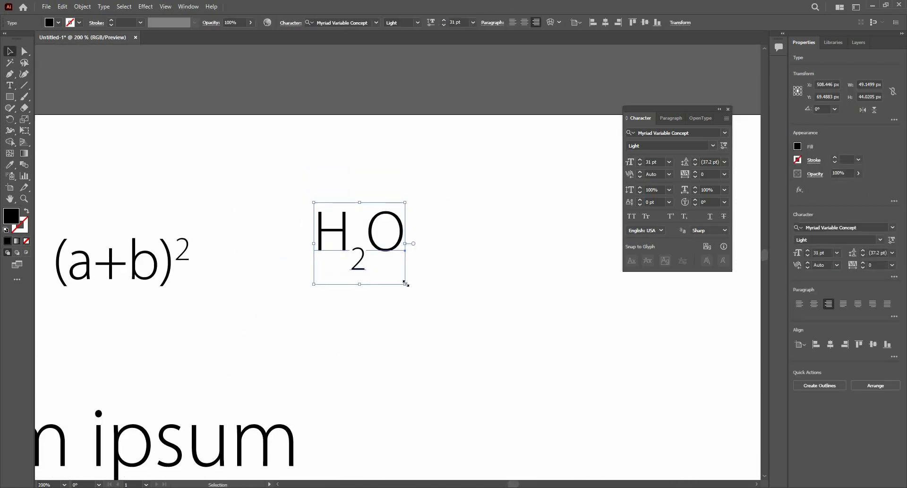
mouse_move(476, 334)
mouse_down()
mouse_move(515, 365)
mouse_move(475, 347)
mouse_up()
click(514, 303)
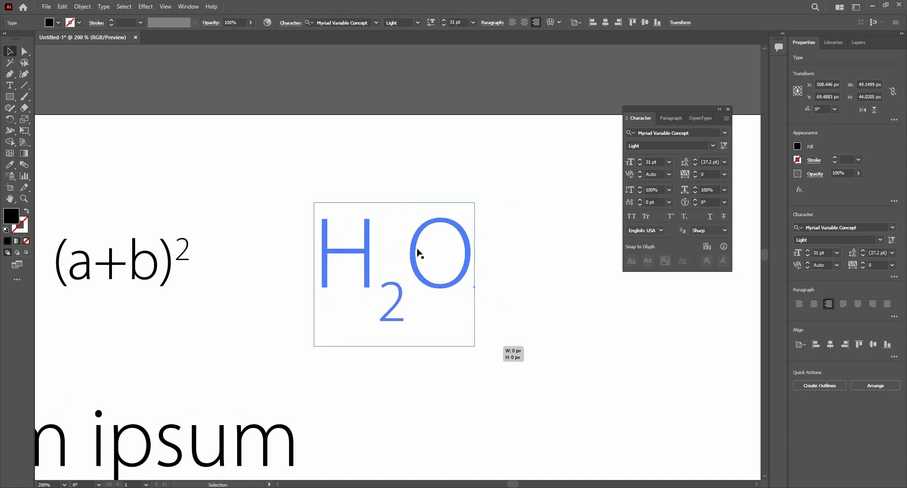
scroll(410, 257, down, 1)
drag(362, 275, 317, 244)
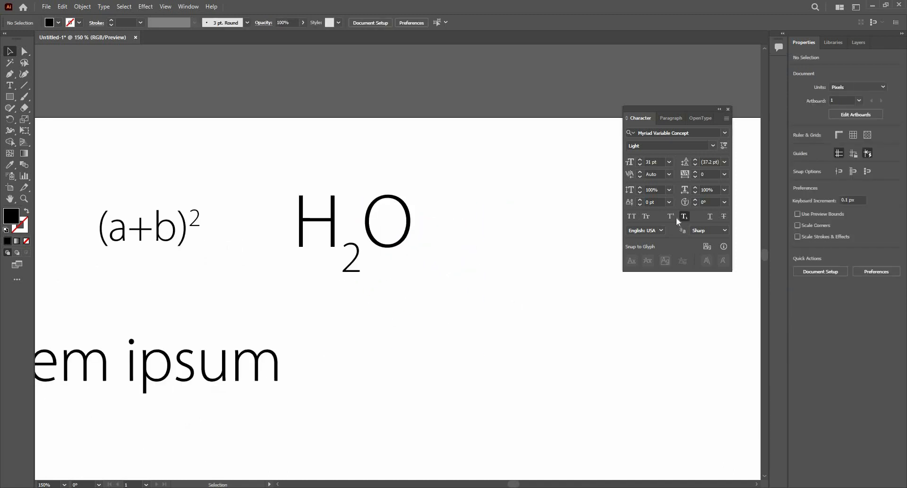
Select the "Lorem ipsum" heading and apply Underline to it
scroll(357, 272, up, 1)
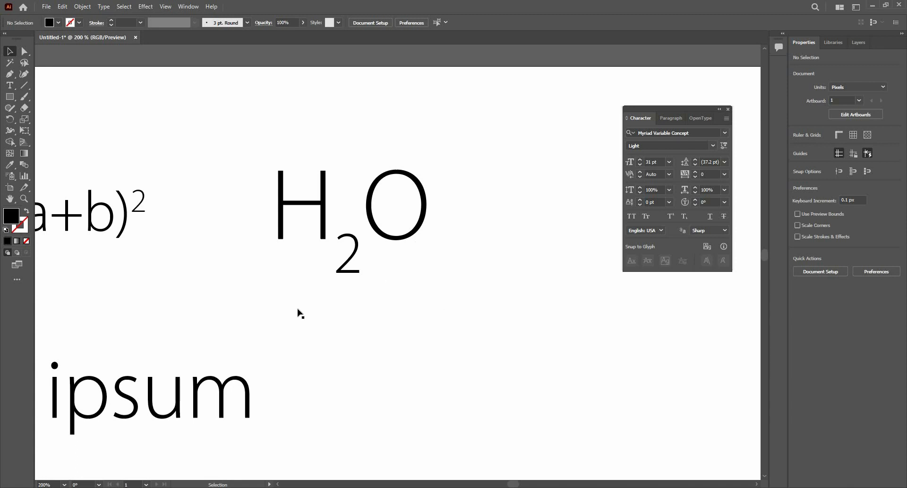
key(ctrl+minus)
key(ctrl+minus)
click(335, 331)
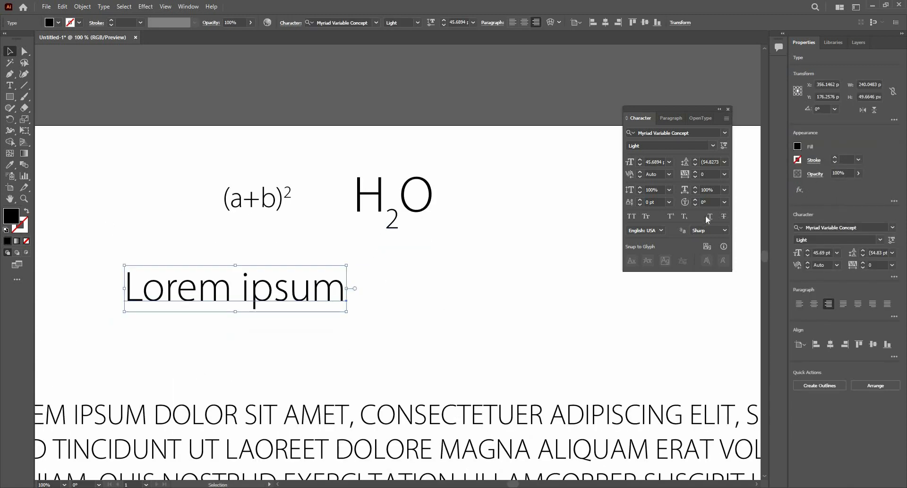
click(714, 216)
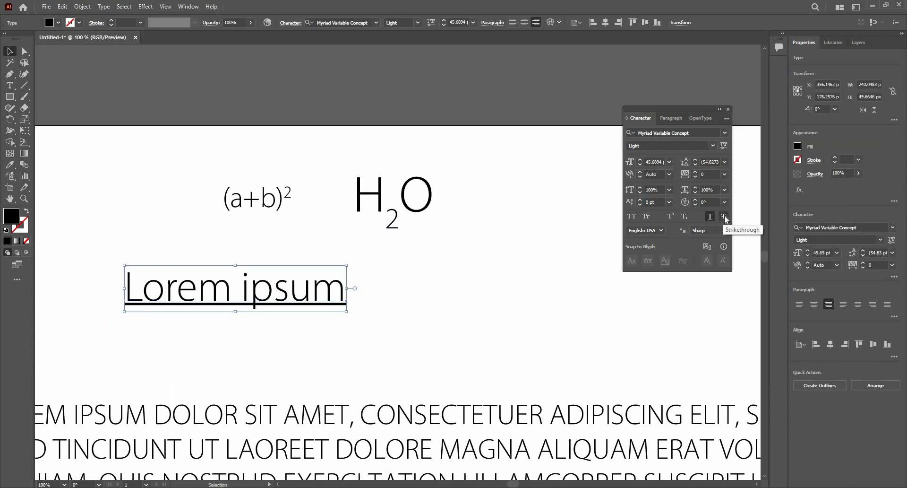
Try Strikethrough on the "Lorem ipsum" heading, then remove both the strikethrough and the underline
click(724, 215)
click(726, 216)
key(ctrl+z)
scroll(392, 265, down, 2)
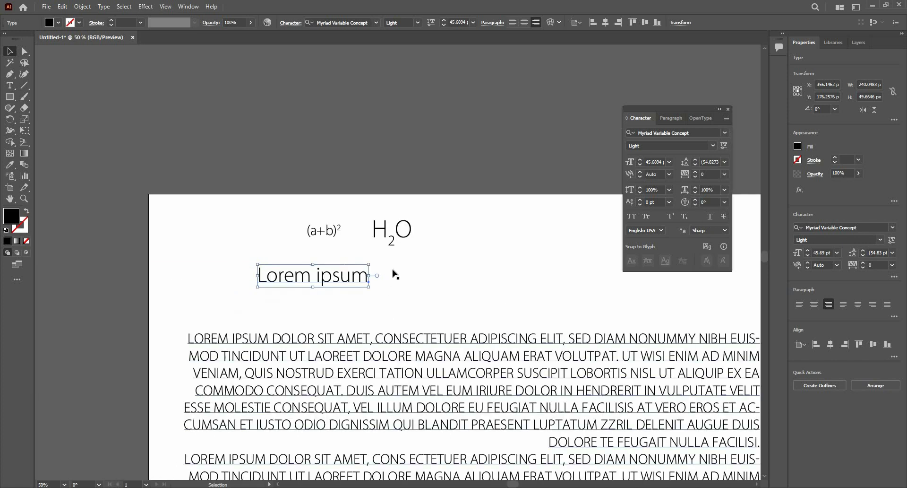
Hide the Character panel, select the large body text block and move it up and slightly left
drag(440, 366, 396, 270)
click(395, 271)
scroll(395, 200, up, 1)
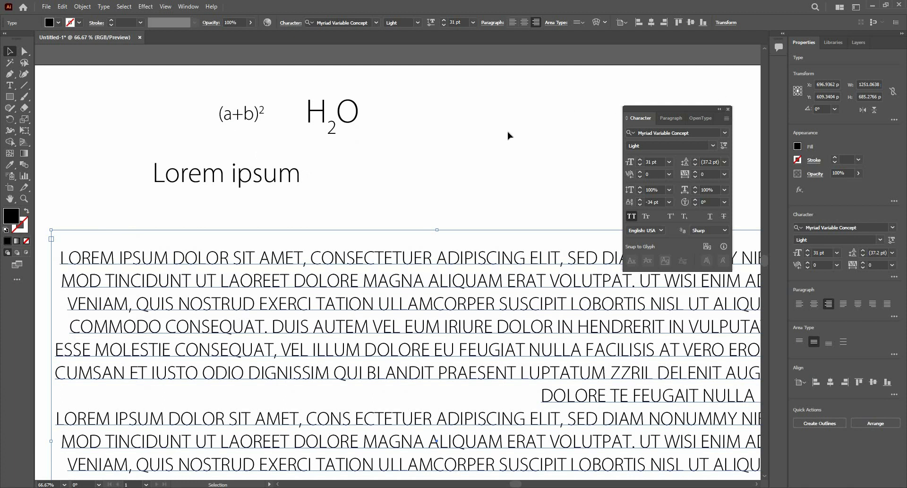
key(ctrl+t)
scroll(462, 203, down, 2)
scroll(458, 207, up, 1)
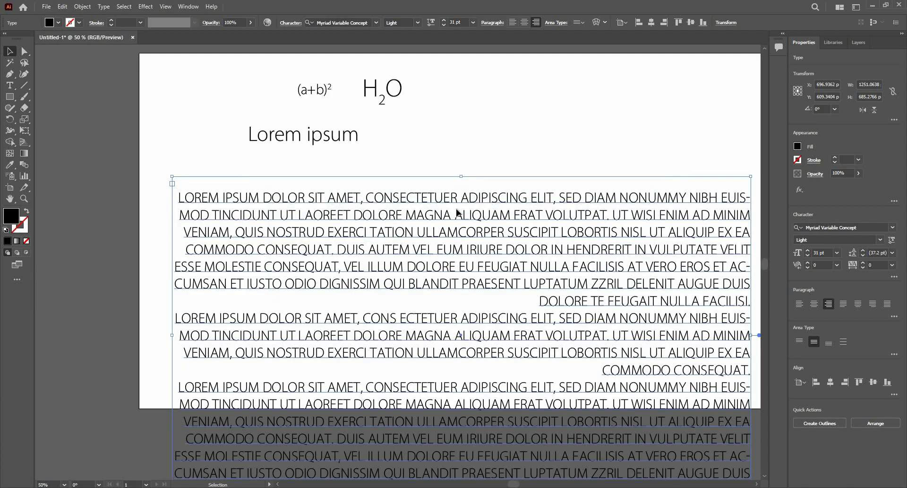
drag(458, 212, 445, 164)
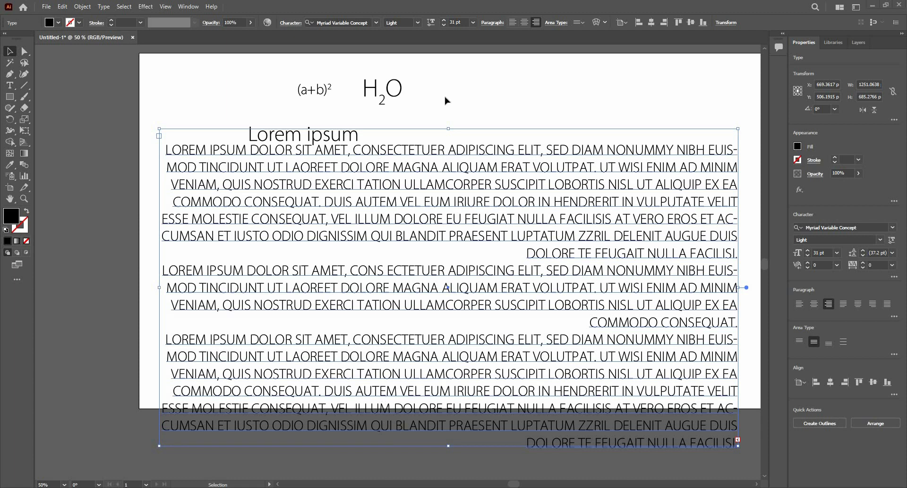
Show the Paragraph options for the body text and try left, center and right alignment in turn, ending on right
click(434, 195)
click(434, 196)
key(ctrl+t)
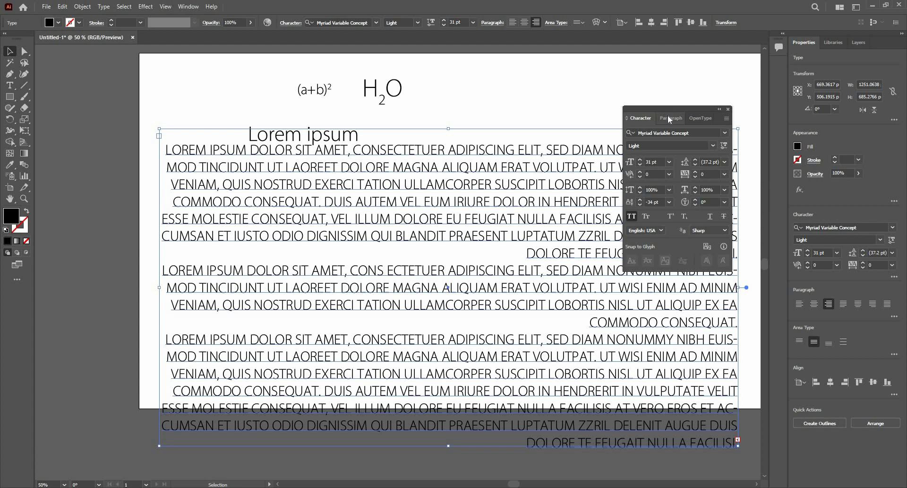
click(670, 119)
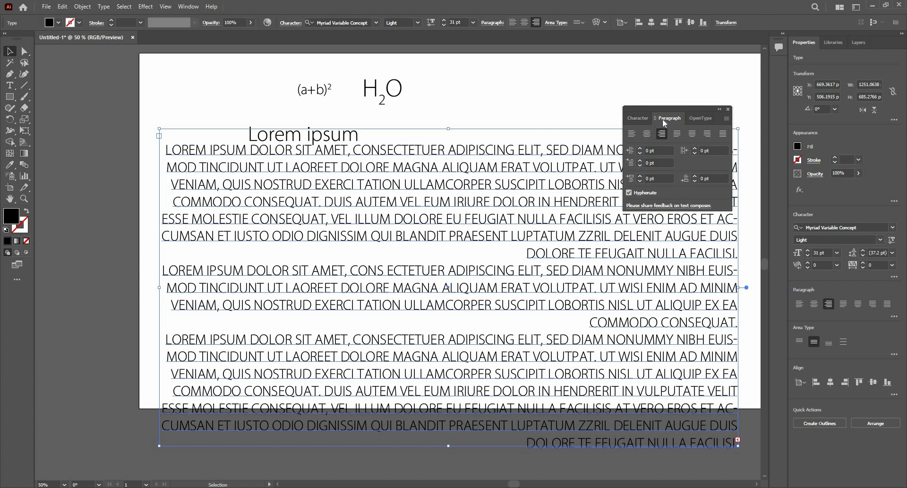
click(633, 136)
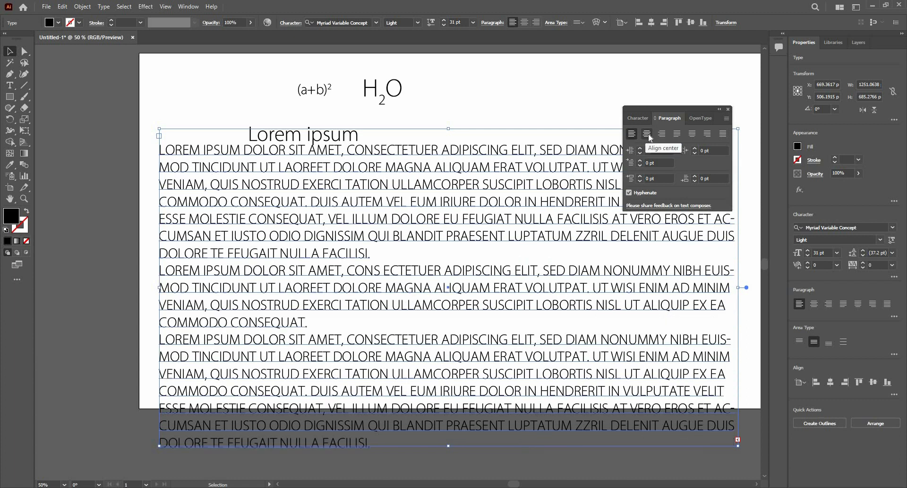
click(649, 135)
click(663, 135)
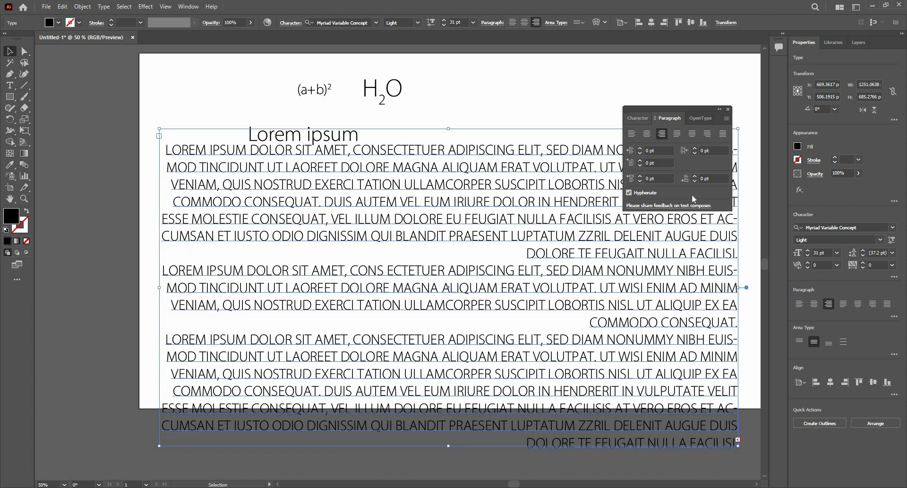
Turn off All Caps for the body text and delete the "(a+b)" squared, "H2O" and "Lorem ipsum" objects above it
click(639, 118)
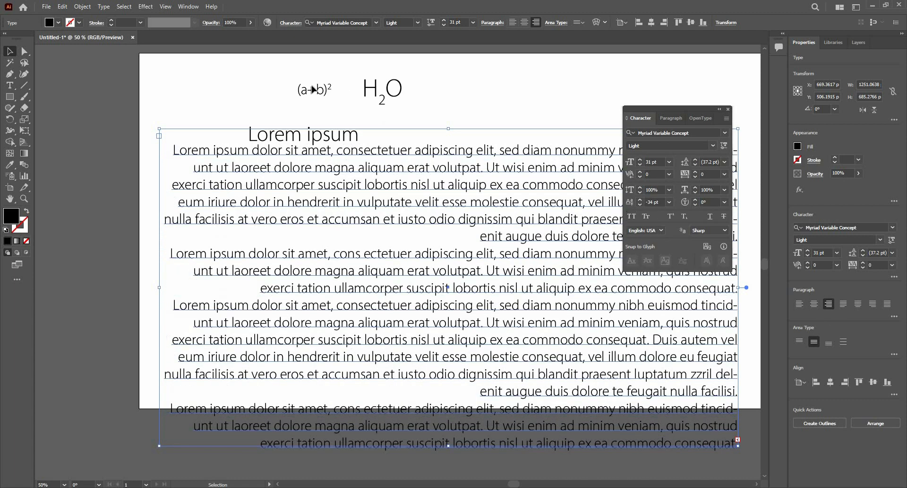
click(418, 124)
drag(257, 67, 417, 123)
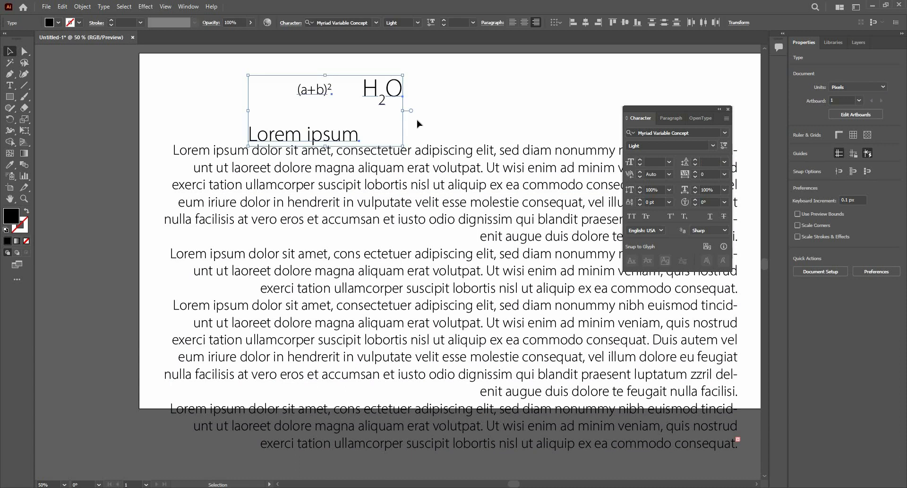
key(Delete)
Move the body text block up so it fits centered on the artboard, and justify it with the last line aligned left
click(432, 240)
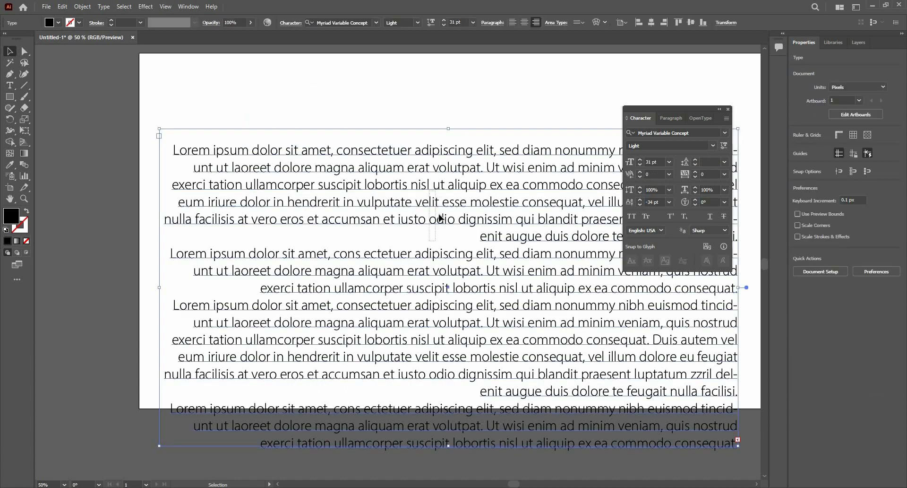
drag(428, 211, 435, 154)
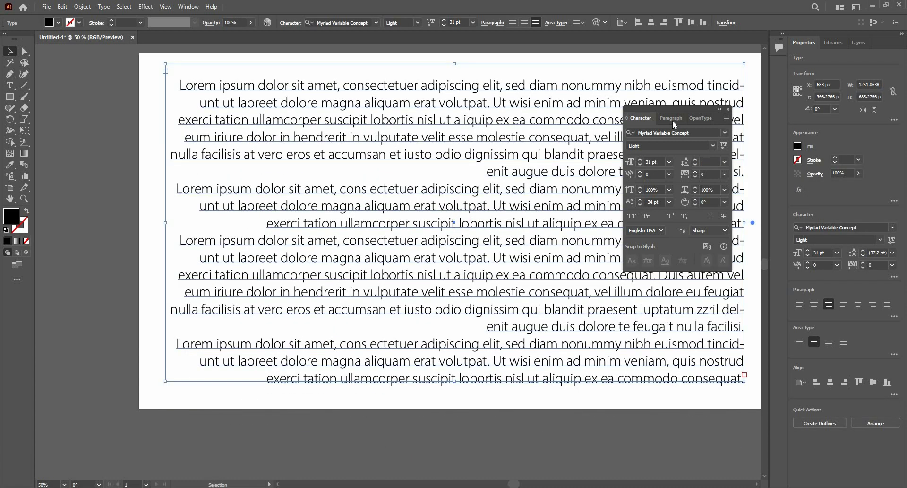
click(632, 134)
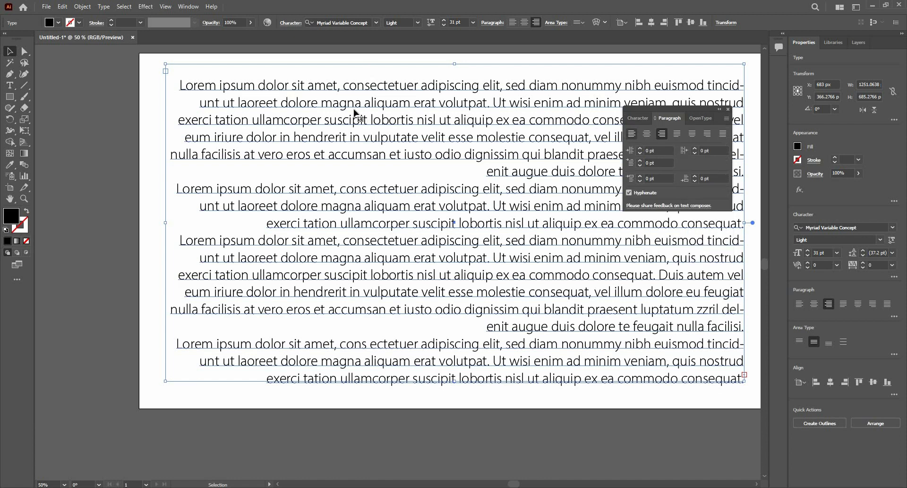
click(647, 134)
click(662, 134)
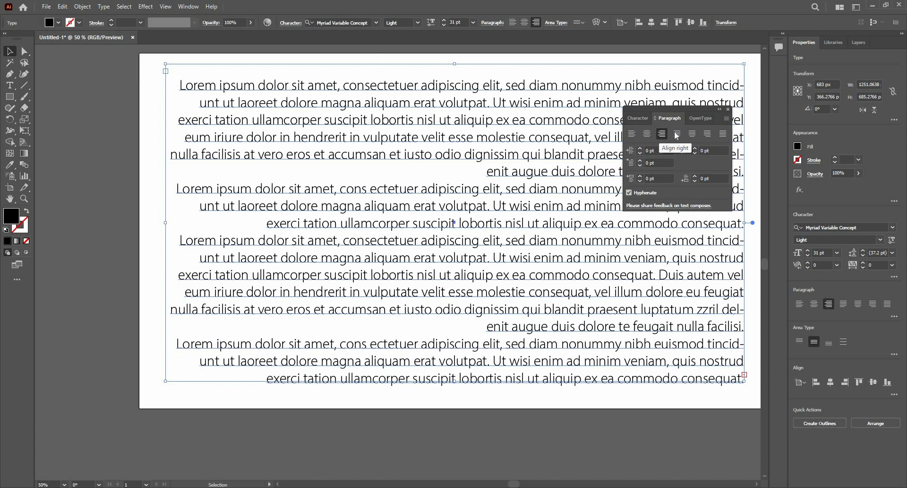
click(676, 134)
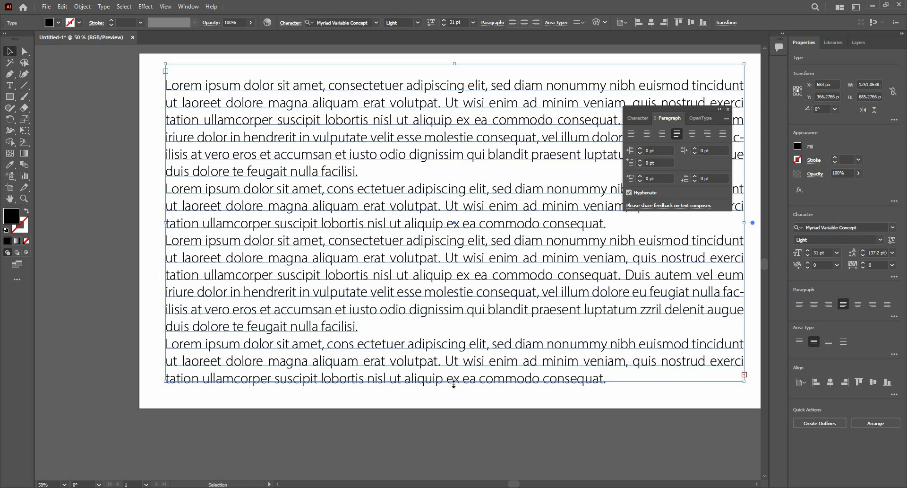
Enlarge the body text frame down and to the right to about 1341 px wide and 1591 px high
drag(454, 383, 454, 457)
scroll(435, 322, down, 1)
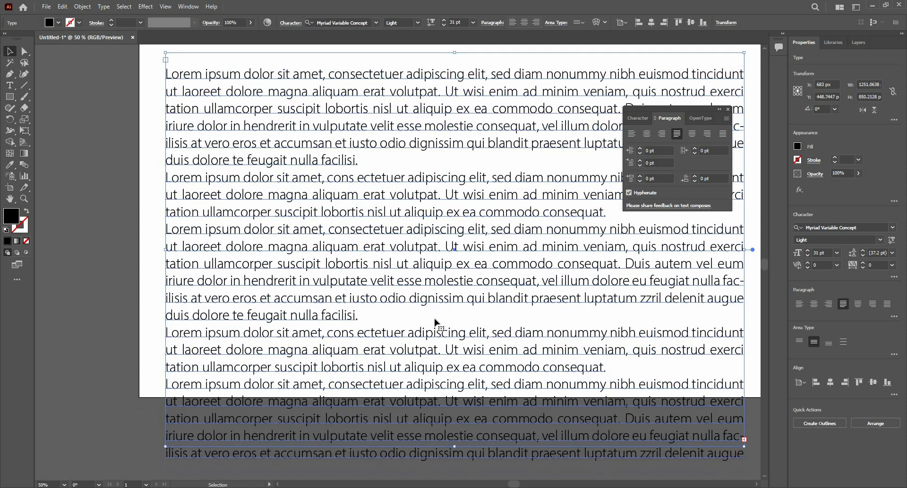
scroll(435, 318, down, 1)
scroll(434, 318, down, 3)
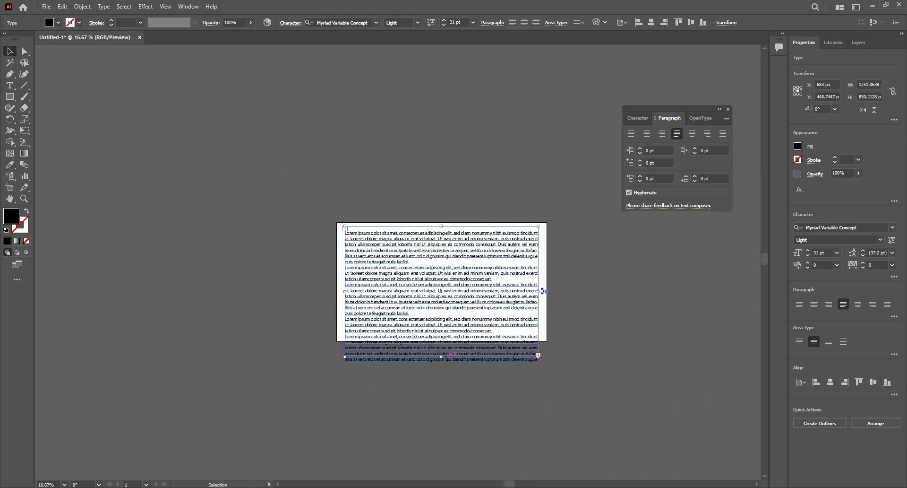
drag(594, 290, 552, 291)
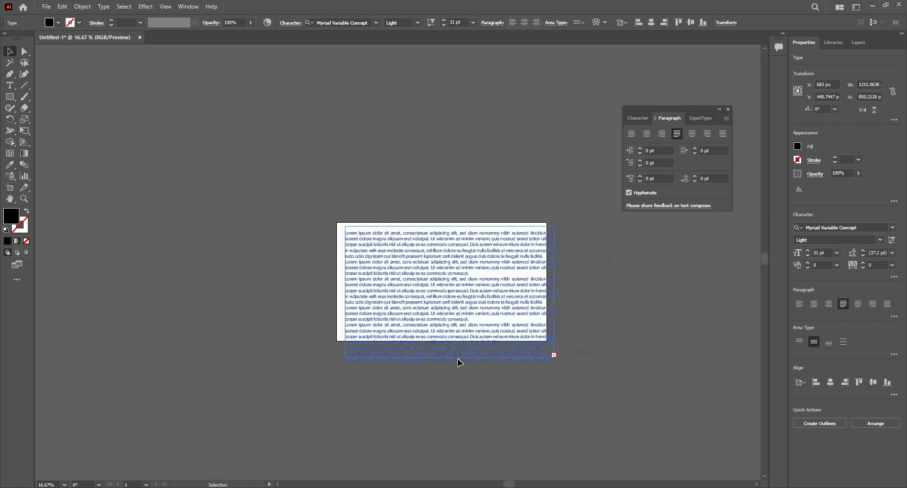
drag(449, 360, 446, 471)
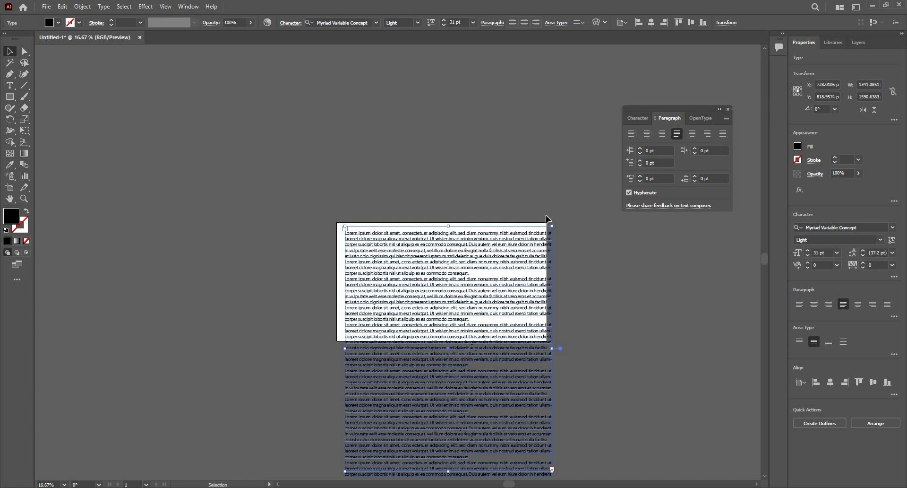
key(ctrl+equal)
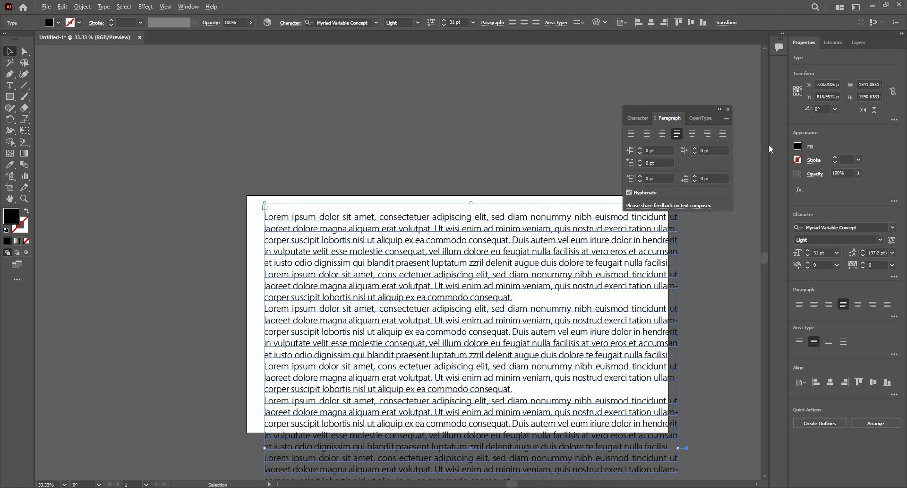
Try justifying the body text with last line centered, last line right and all lines justified, then align it left
click(695, 135)
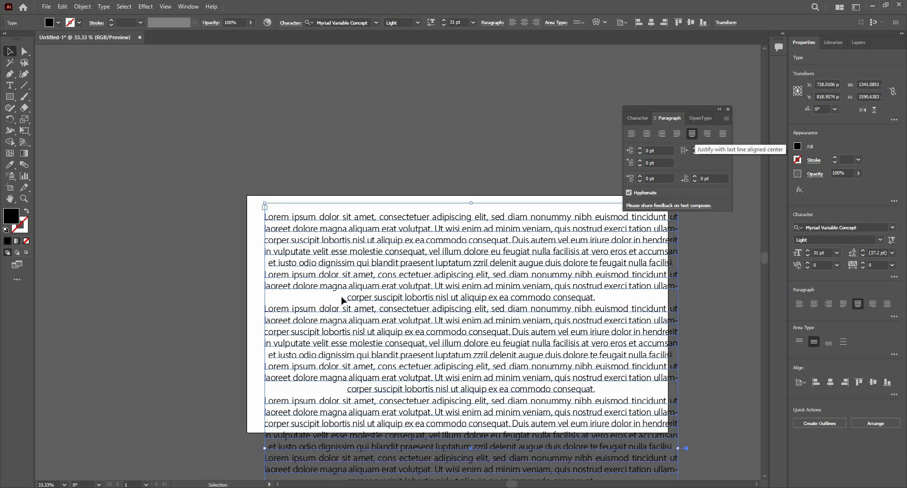
click(707, 135)
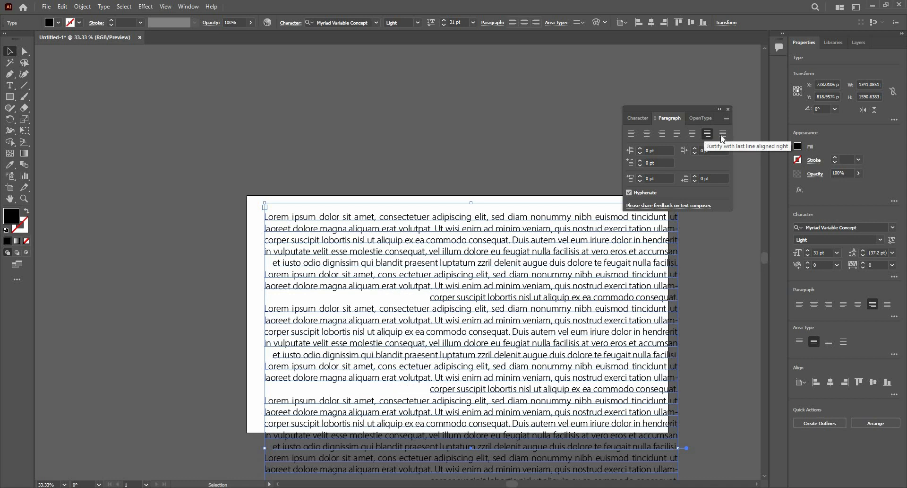
click(722, 136)
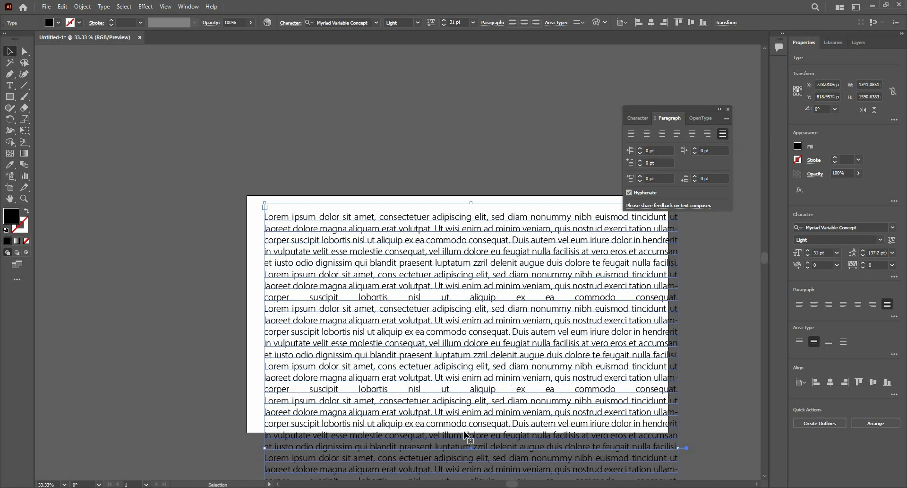
scroll(428, 218, down, 1)
scroll(430, 217, down, 2)
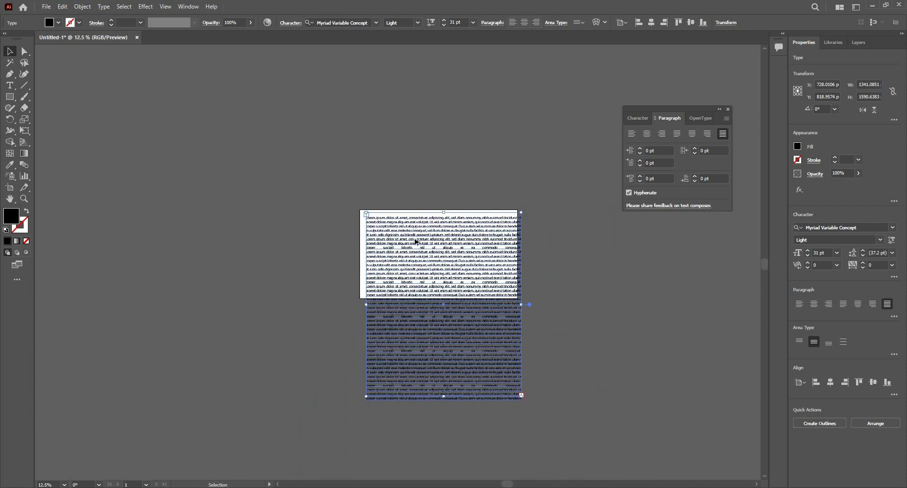
scroll(415, 243, up, 3)
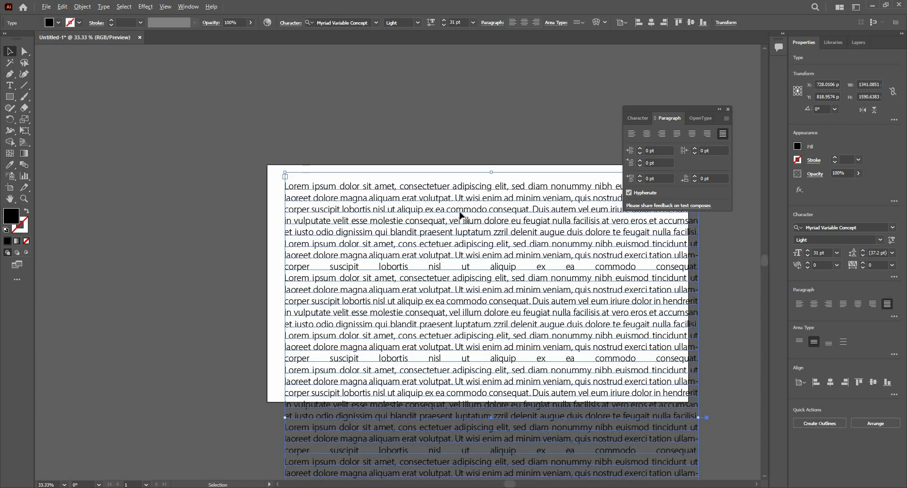
click(632, 135)
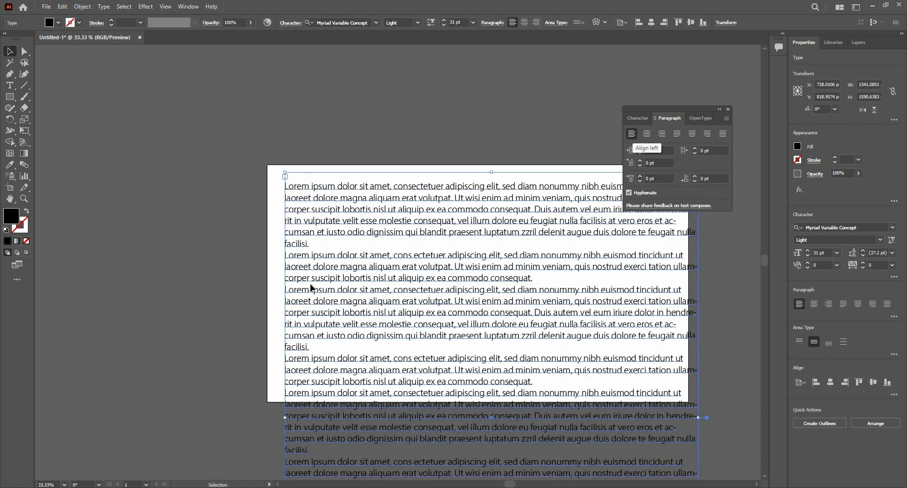
Set the left indent of the body text to 10 pt
scroll(308, 272, up, 1)
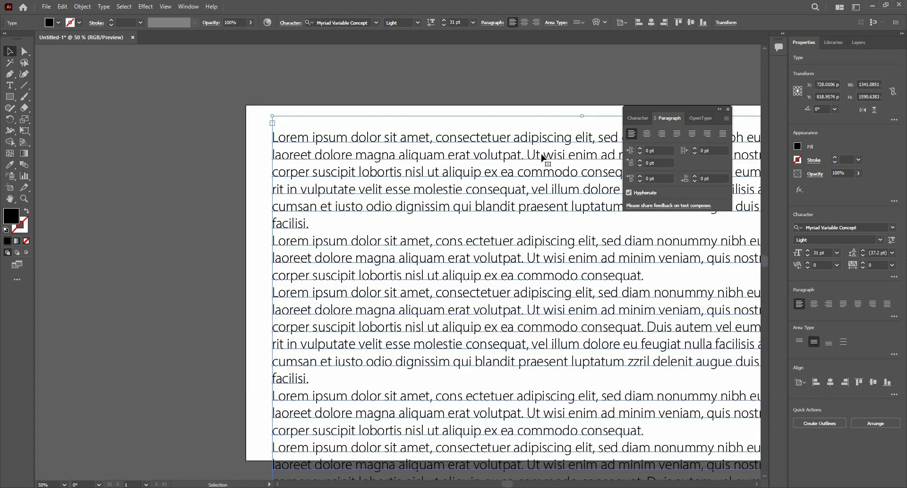
click(640, 148)
click(640, 148)
click(641, 148)
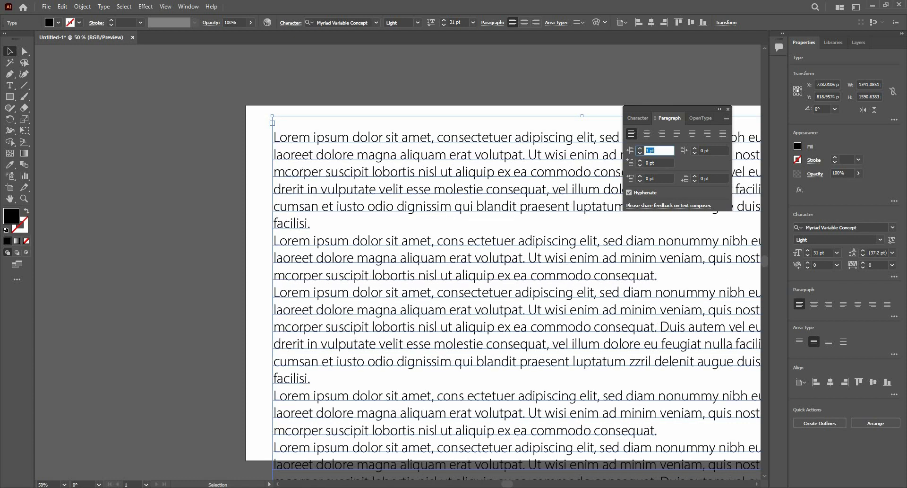
key(Tab)
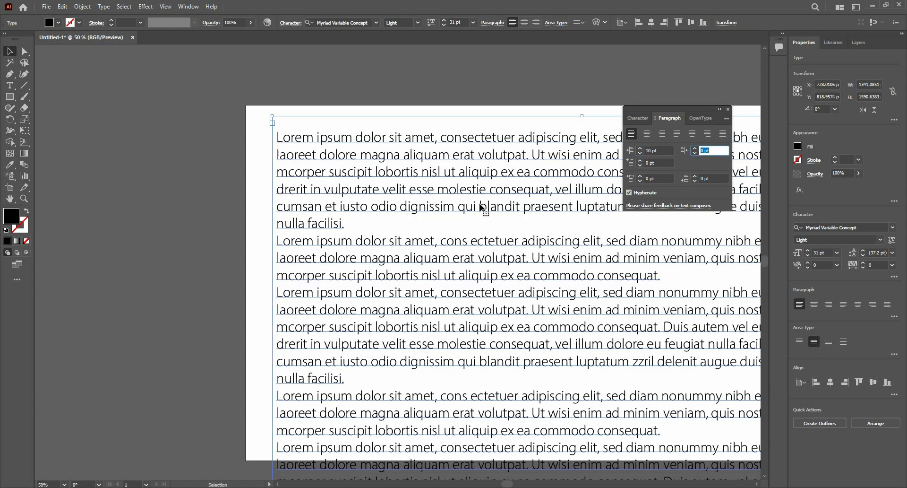
Set the right indent of the body text to 10 pt
scroll(298, 169, down, 2)
scroll(276, 148, up, 3)
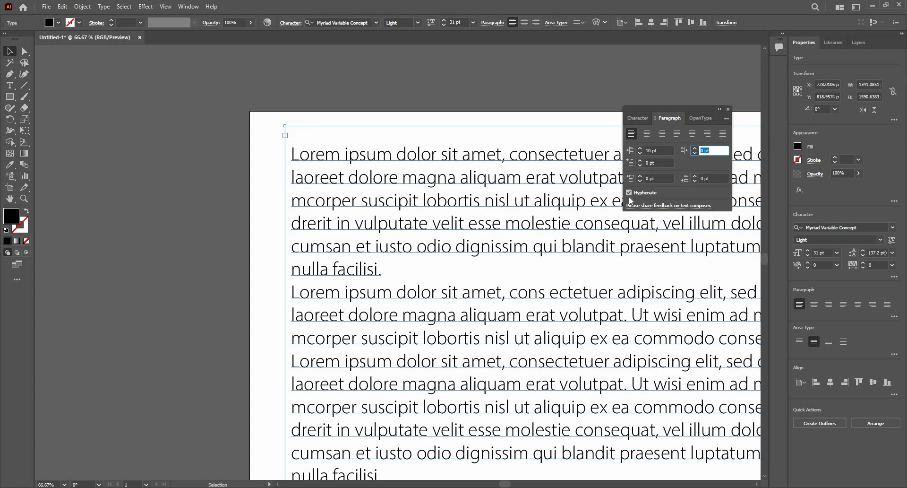
scroll(268, 162, down, 1)
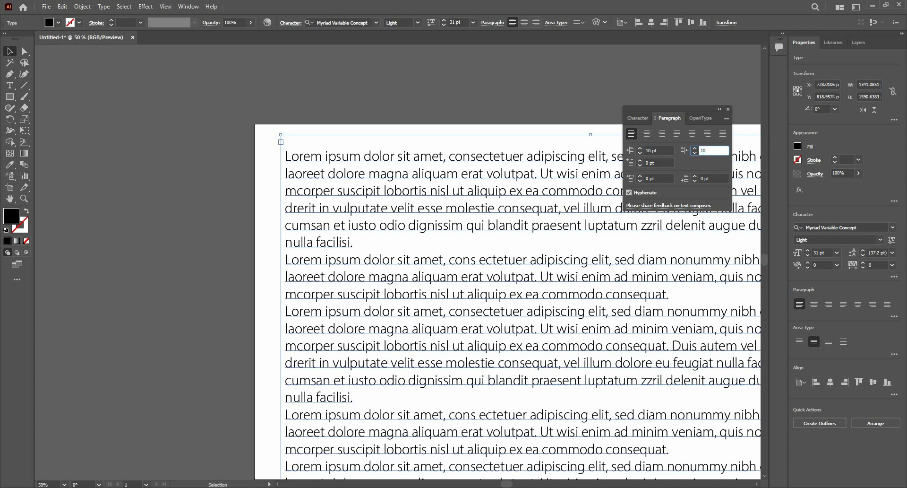
key(Return)
Increase the right indent of the body text to 50 pt and check the text block's edge on the artboard
scroll(416, 185, down, 3)
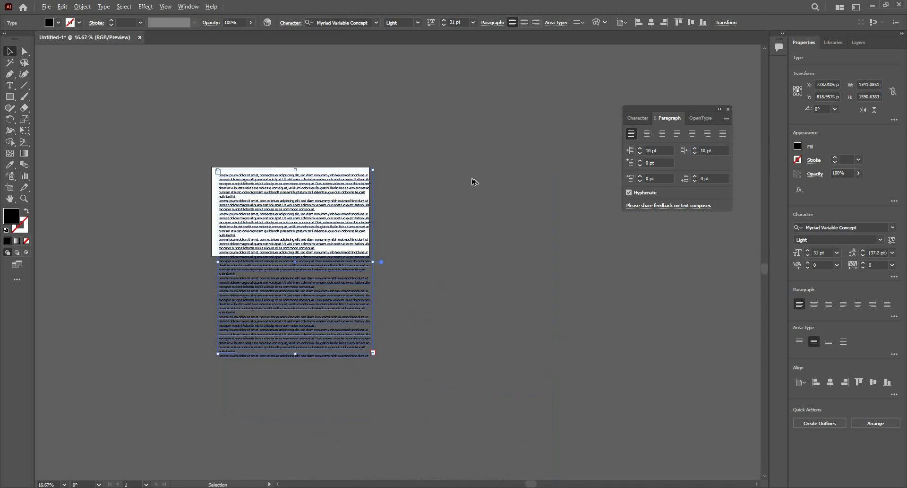
scroll(414, 202, up, 6)
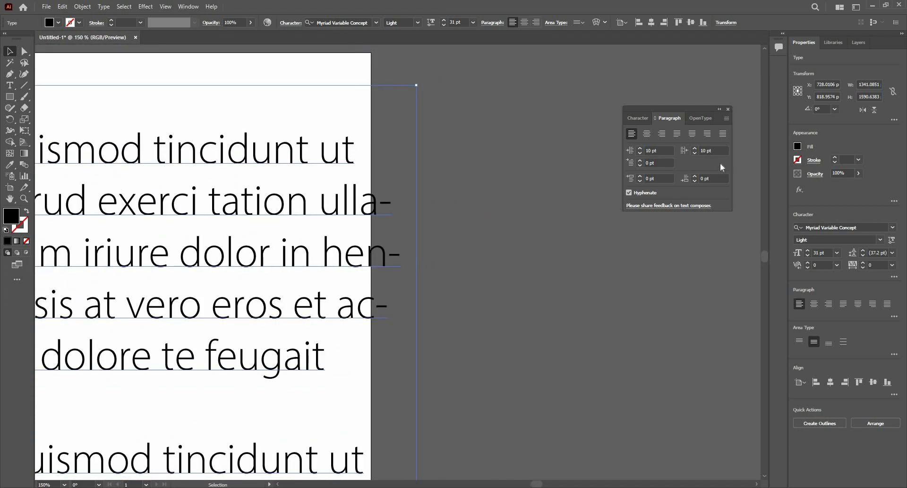
key(ctrl+alt+t)
key(Tab)
key(Return)
scroll(326, 160, down, 5)
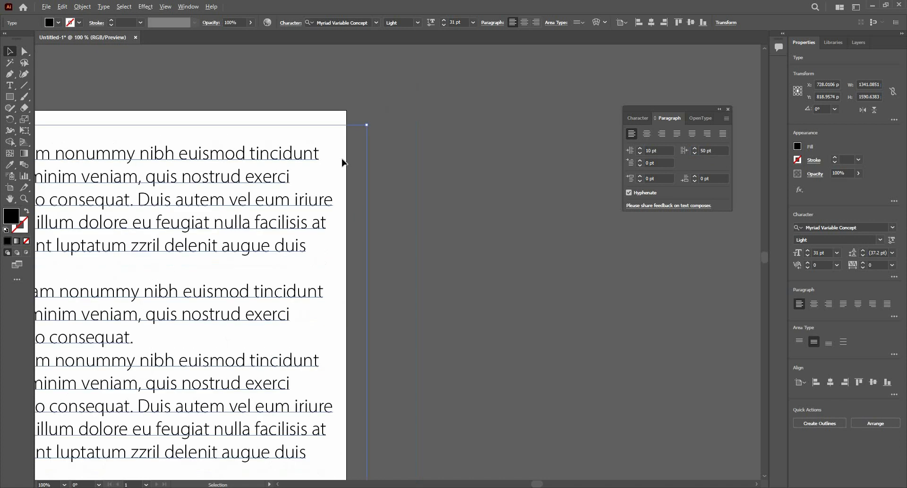
drag(227, 159, 549, 135)
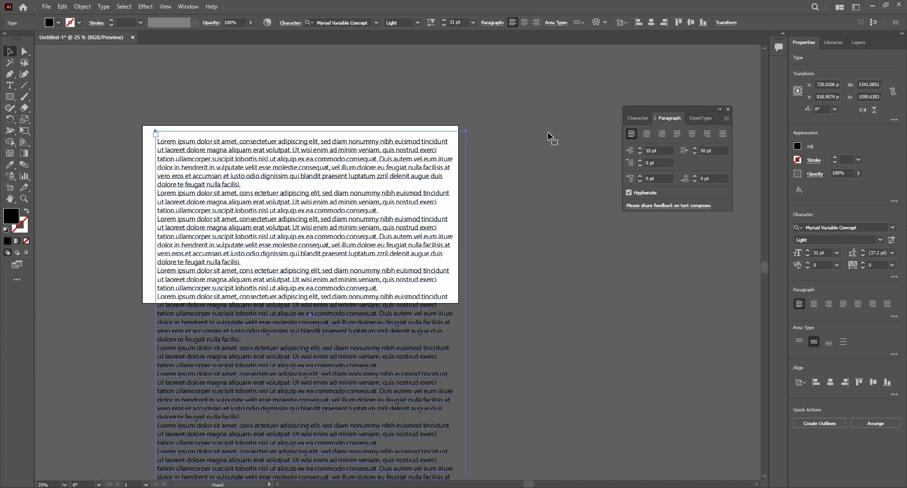
Set the left indent of the body text to 50 pt and check both text margins on the artboard
scroll(548, 135, up, 2)
click(657, 150)
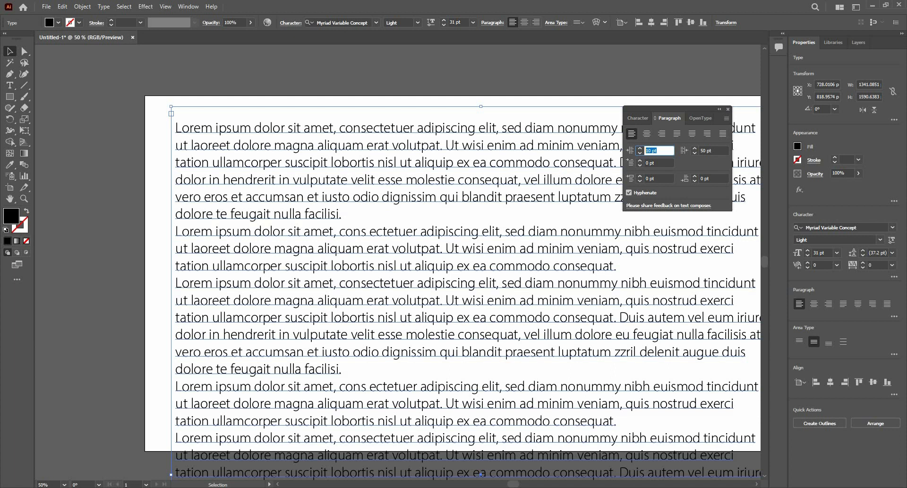
key(Return)
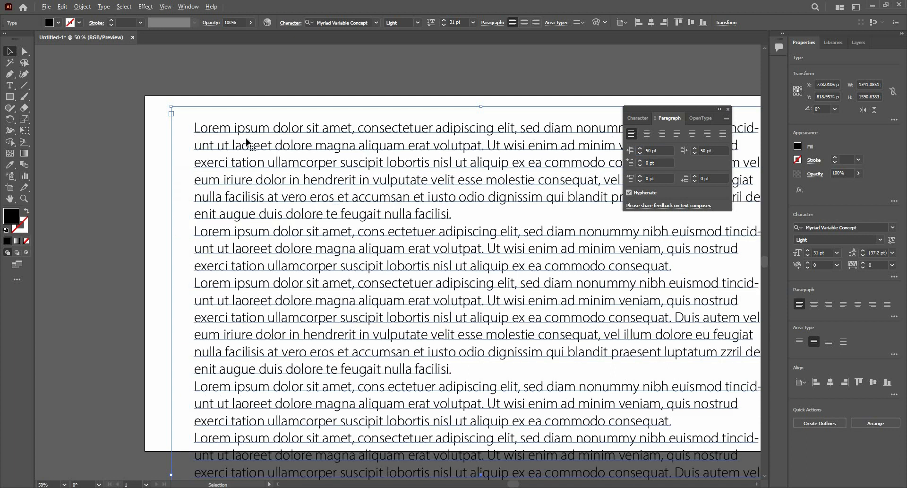
scroll(241, 144, down, 2)
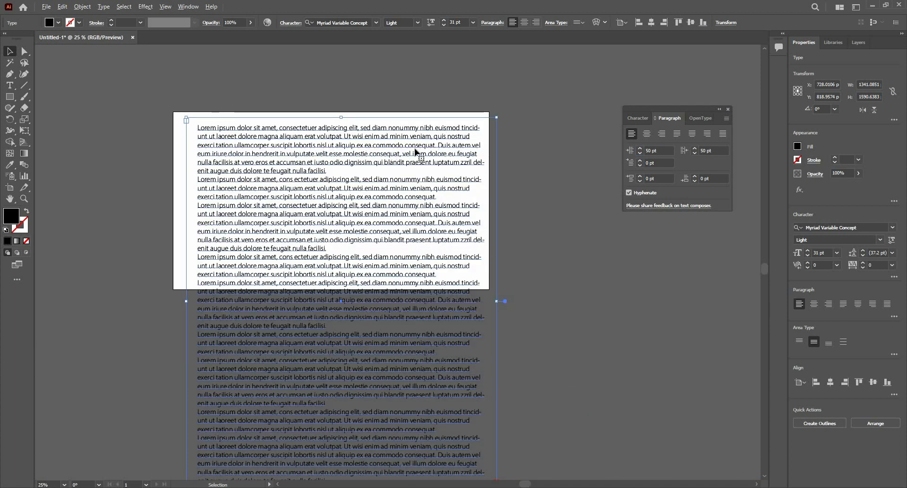
scroll(385, 128, up, 1)
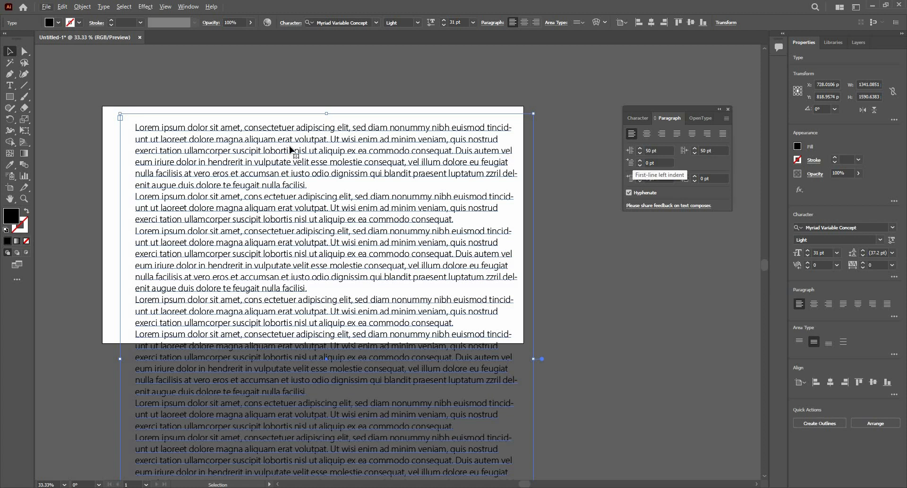
Try first-line left indents on the body text, raising the value to 53 pt and then entering 25 pt
scroll(92, 115, up, 1)
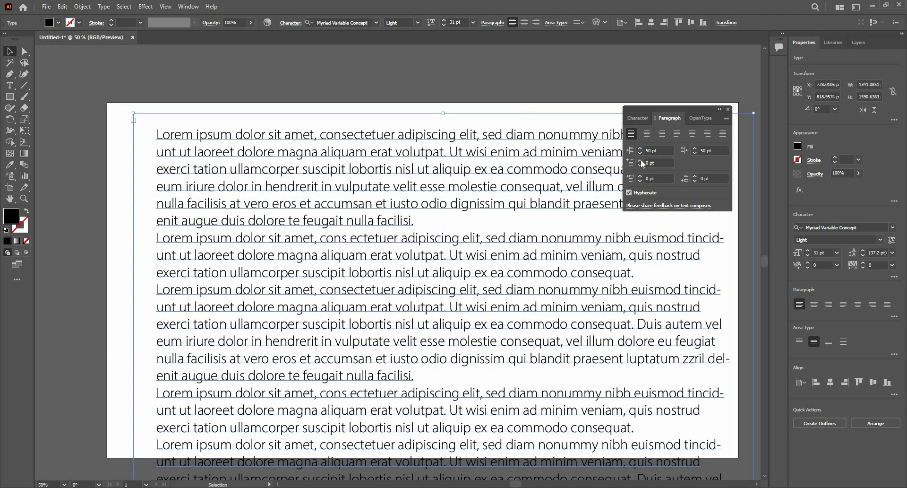
click(641, 160)
click(641, 161)
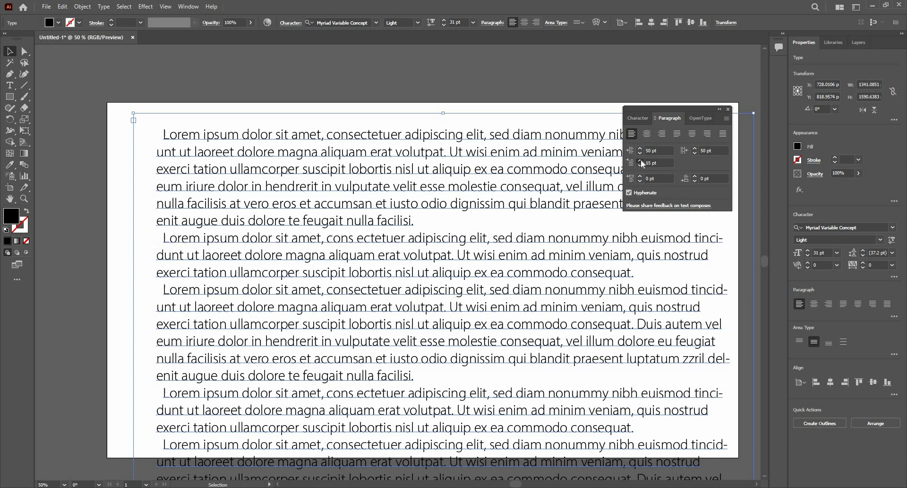
click(641, 160)
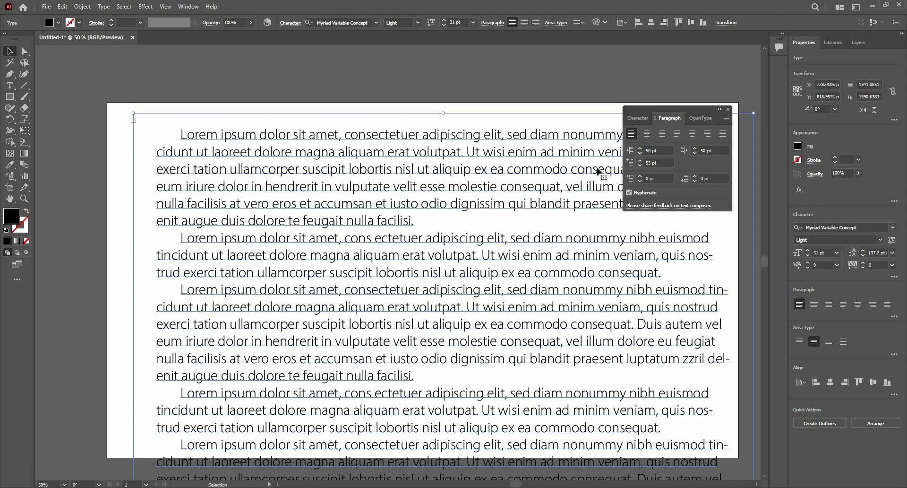
click(657, 162)
key(Return)
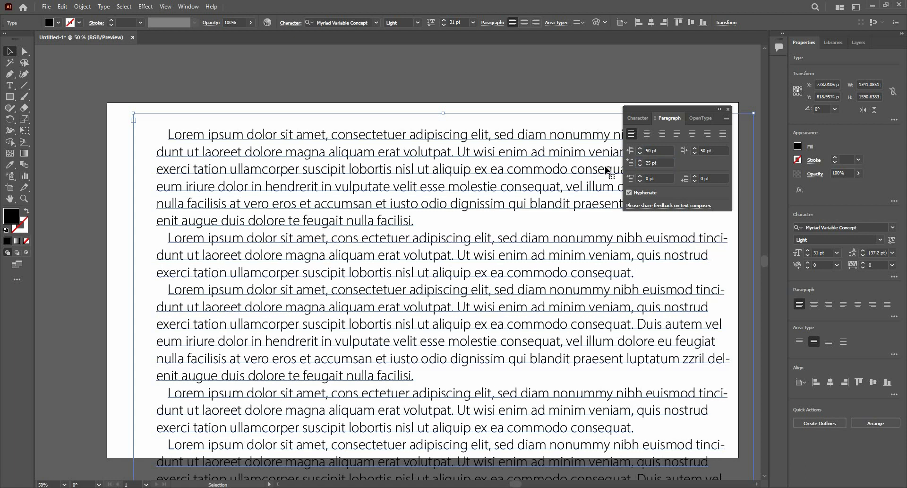
Set the first-line left indent of the body text to 50 pt and check the paragraph openings
click(643, 164)
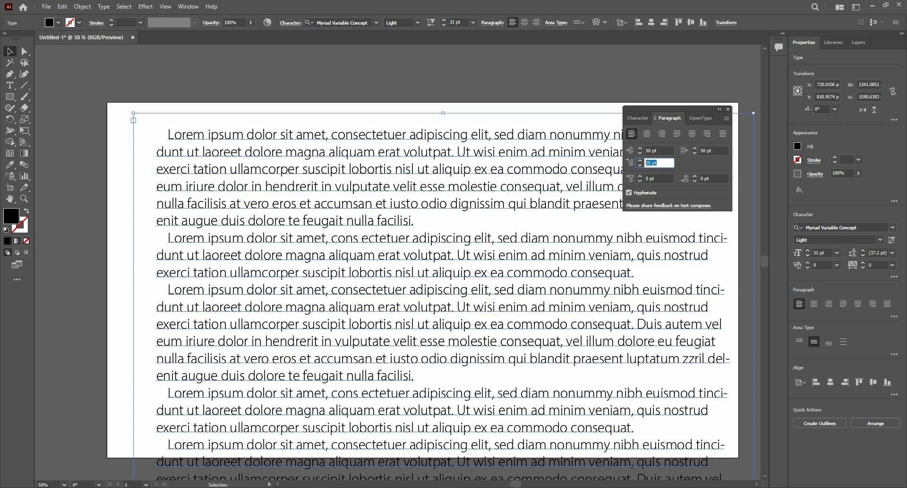
key(Return)
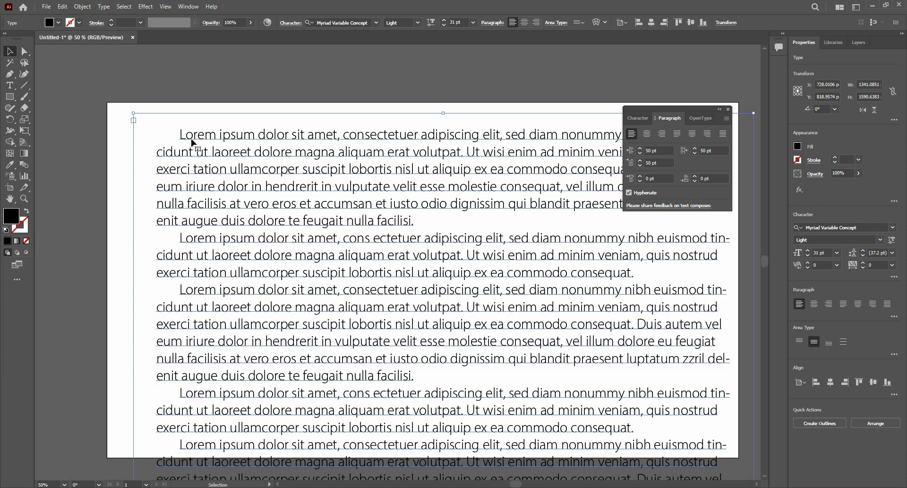
scroll(257, 143, down, 2)
scroll(221, 289, up, 2)
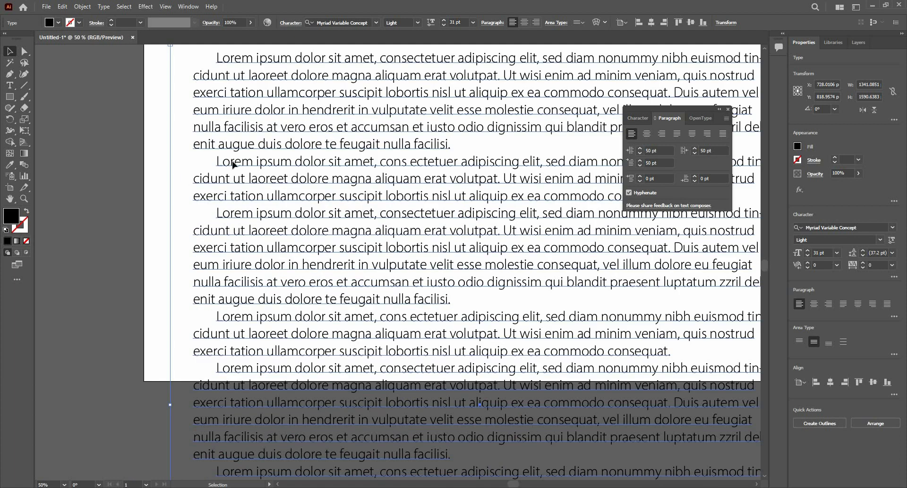
scroll(266, 128, down, 2)
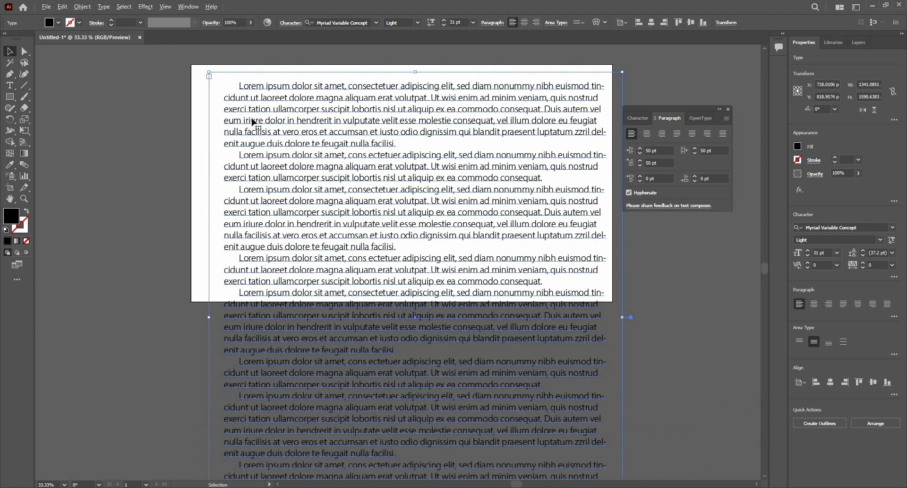
scroll(174, 81, up, 2)
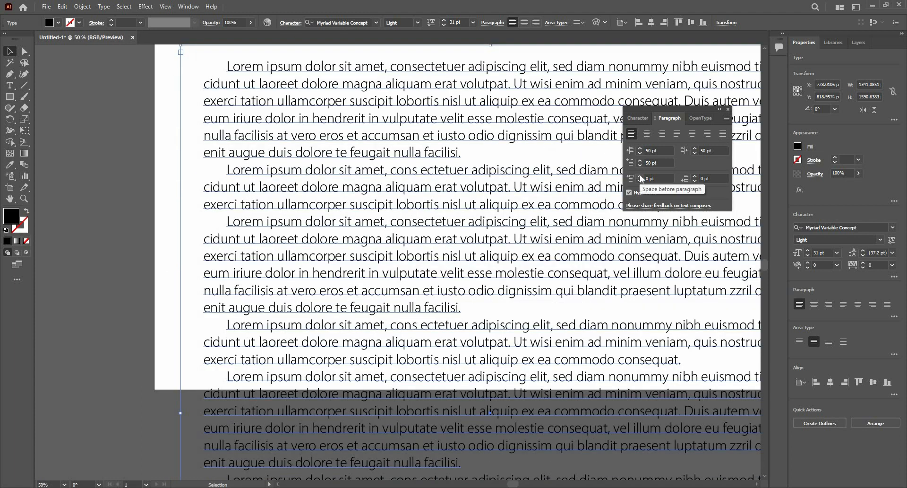
Set the space before each paragraph of the body text to 30 pt
scroll(405, 147, down, 1)
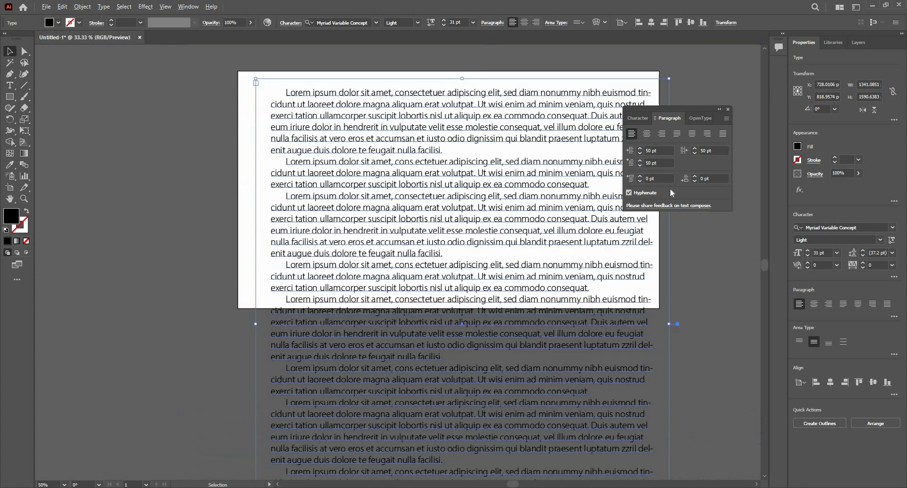
click(659, 179)
key(Return)
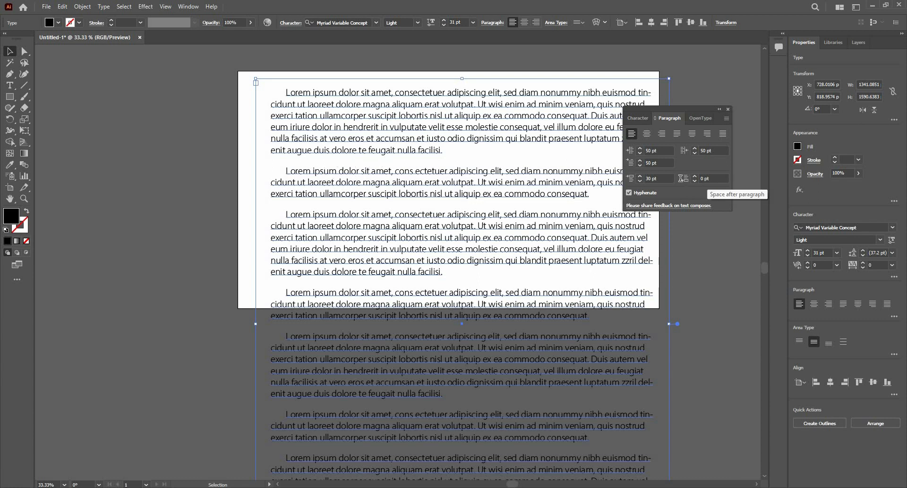
Try a space after paragraph of 10 pt on the body text, then set it back to 0 pt
click(722, 180)
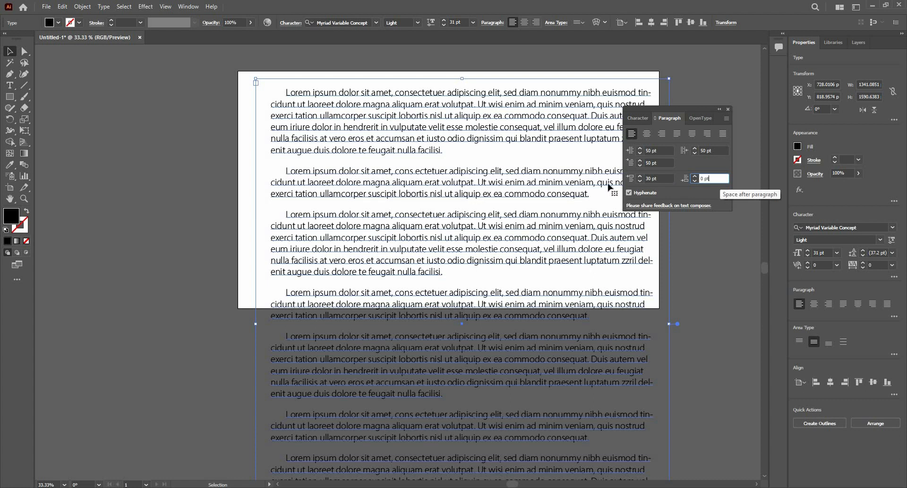
key(Return)
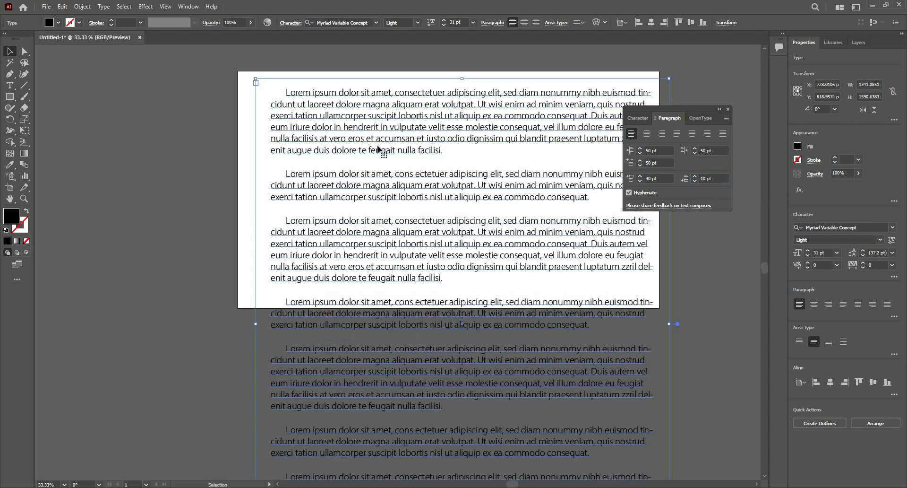
key(Tab)
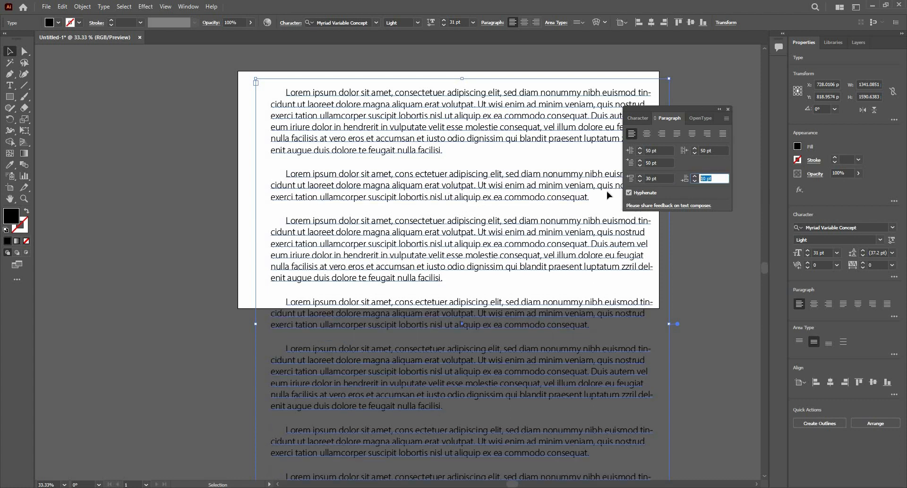
key(Return)
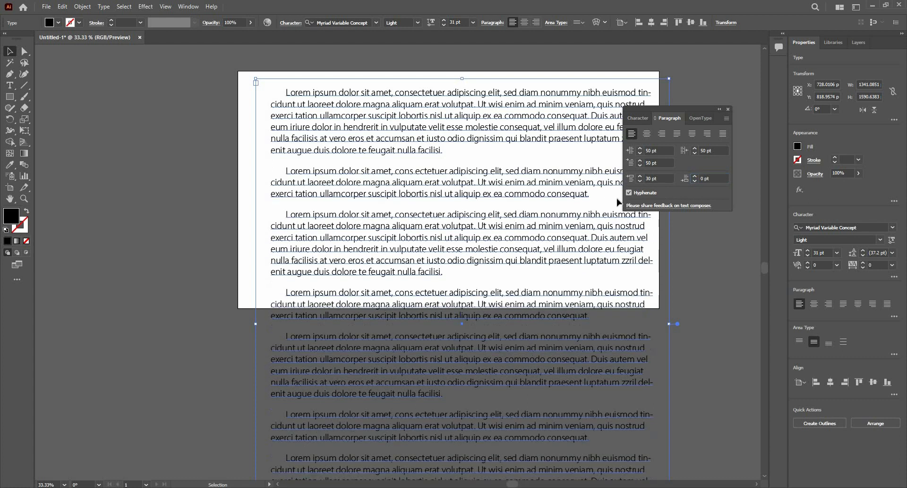
Examine the body text's line endings and line beginnings for words split by hyphenation
scroll(611, 196, up, 2)
drag(434, 159, 372, 200)
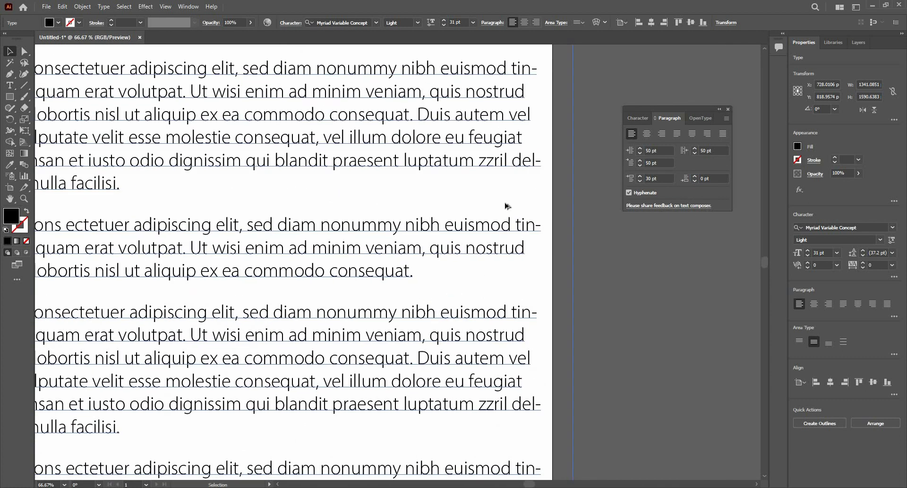
scroll(544, 97, up, 1)
scroll(497, 225, down, 2)
drag(346, 205, 458, 162)
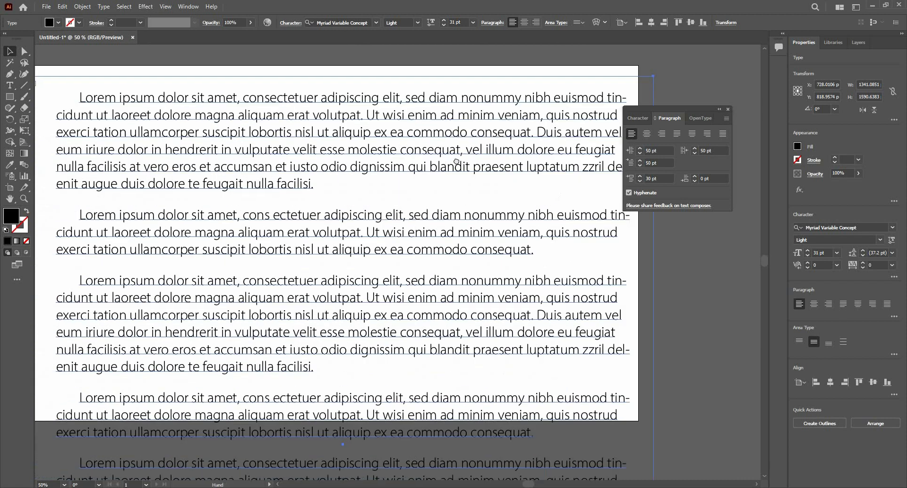
drag(590, 107, 609, 132)
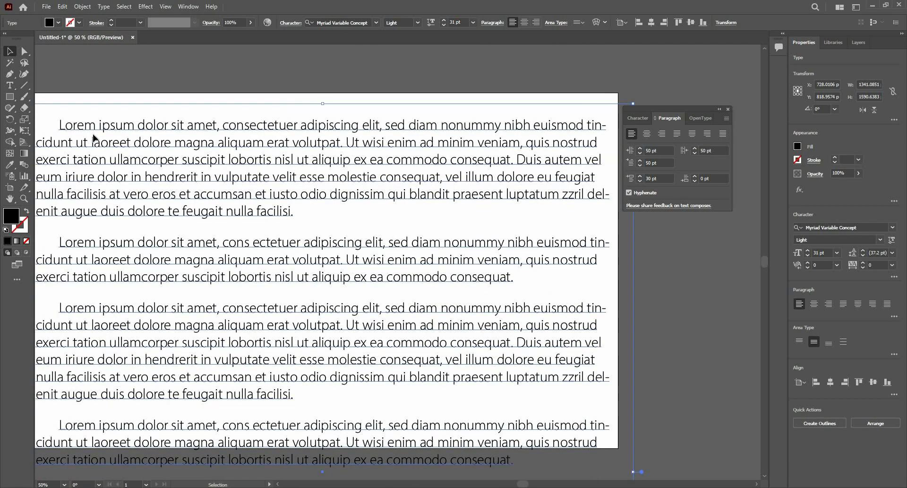
drag(96, 139, 177, 155)
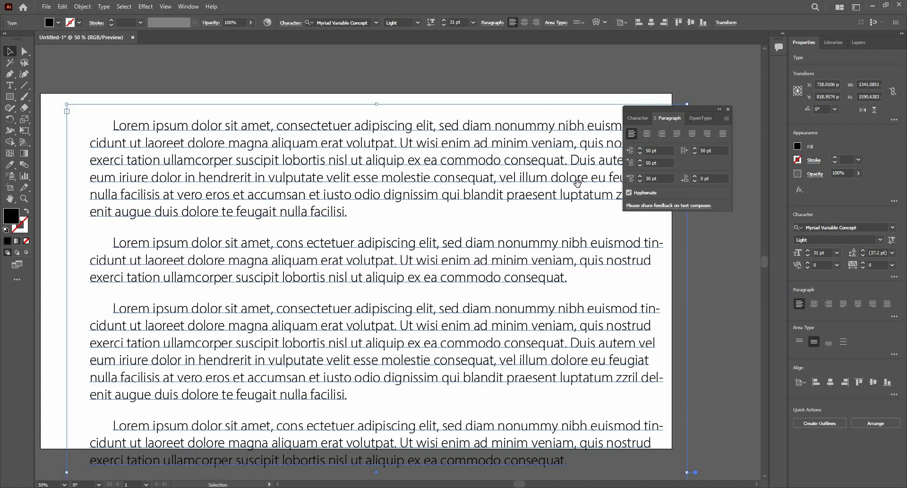
scroll(562, 153, down, 2)
scroll(562, 152, right, 1)
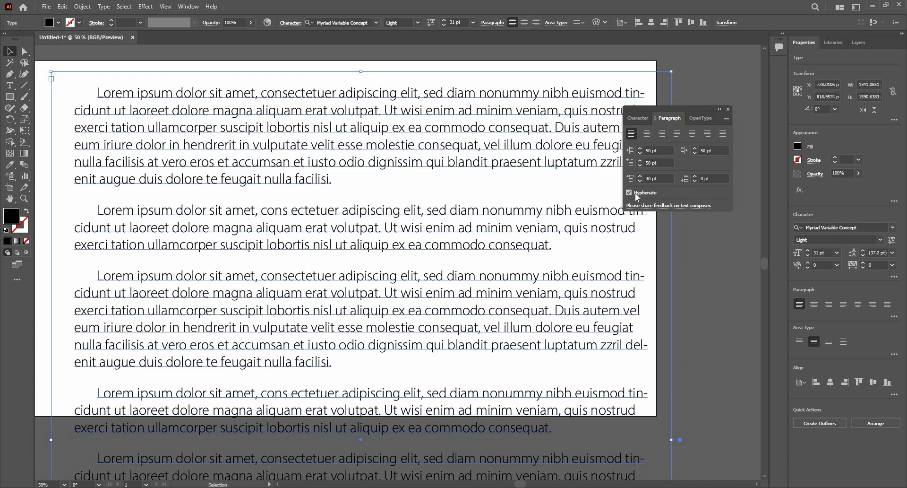
Turn off hyphenation for the body text and close the floating paragraph settings
click(635, 195)
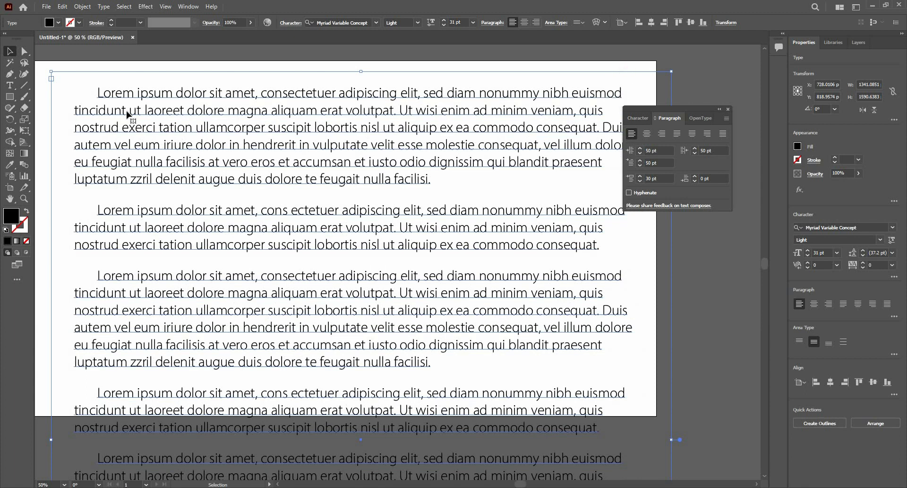
click(729, 109)
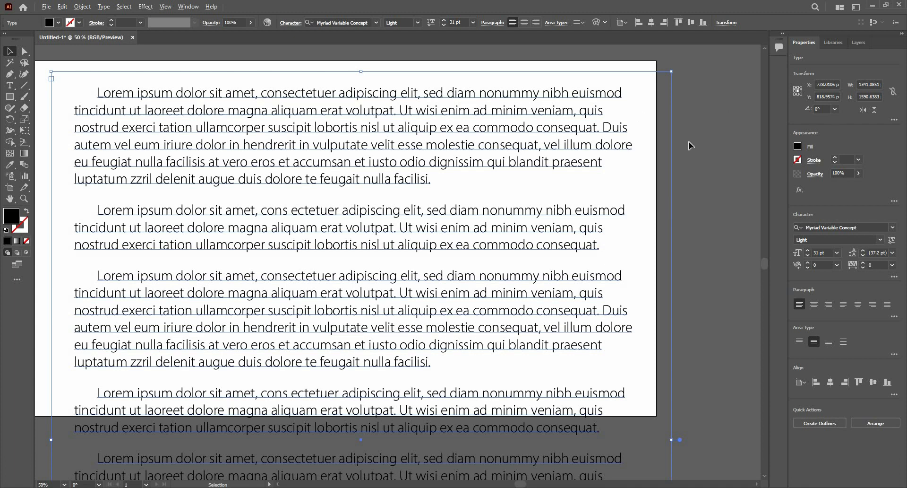
scroll(690, 141, down, 1)
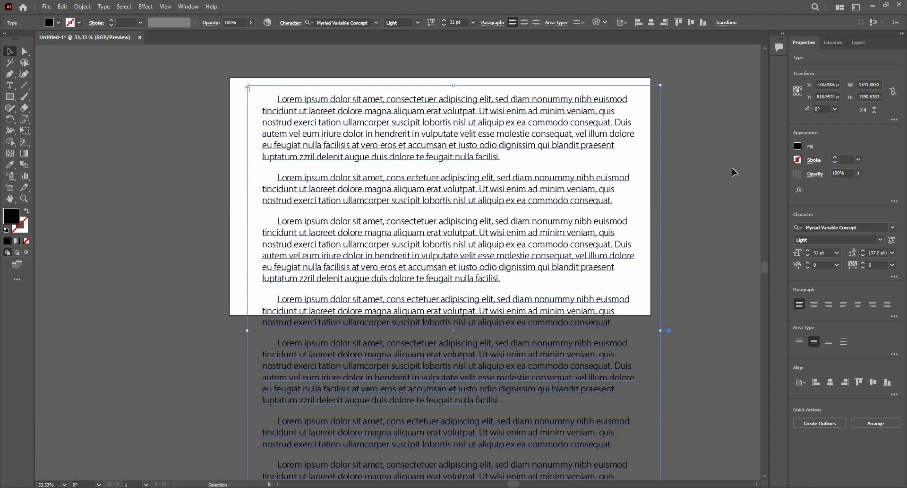